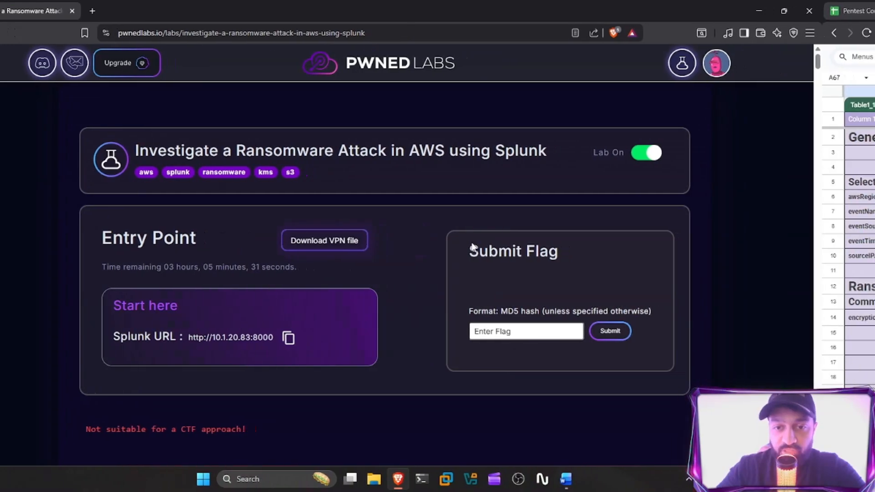
Switch to the PwnCloudOS virtual machine and review the VPN terminal's commands for creating pwnedlabs.ovpn and connecting with openvpn.
key("ctrl+super+Right")
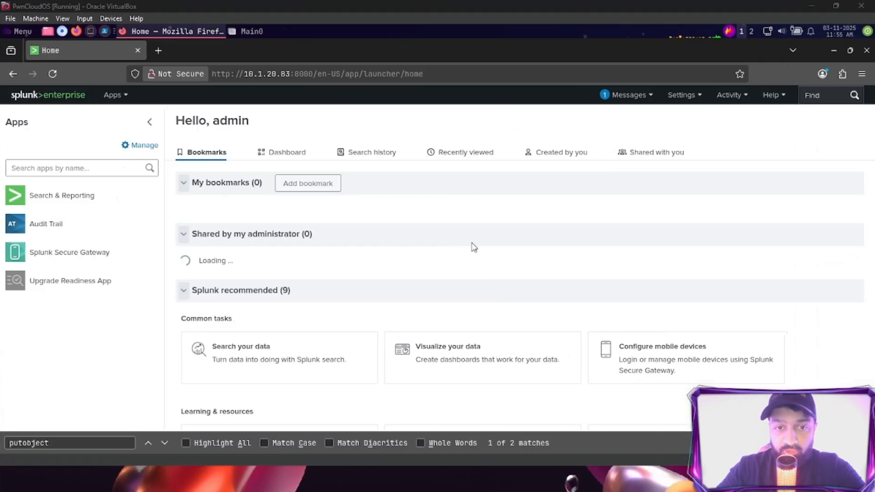
left_click(249, 33)
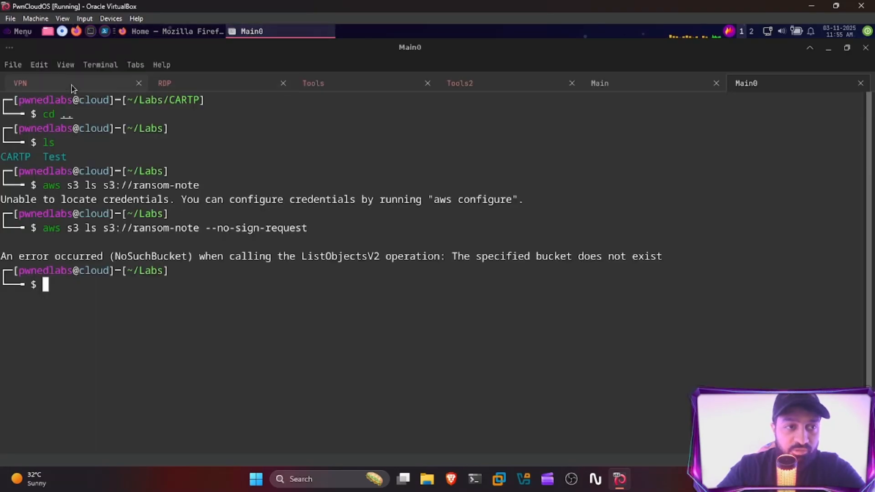
left_click(73, 87)
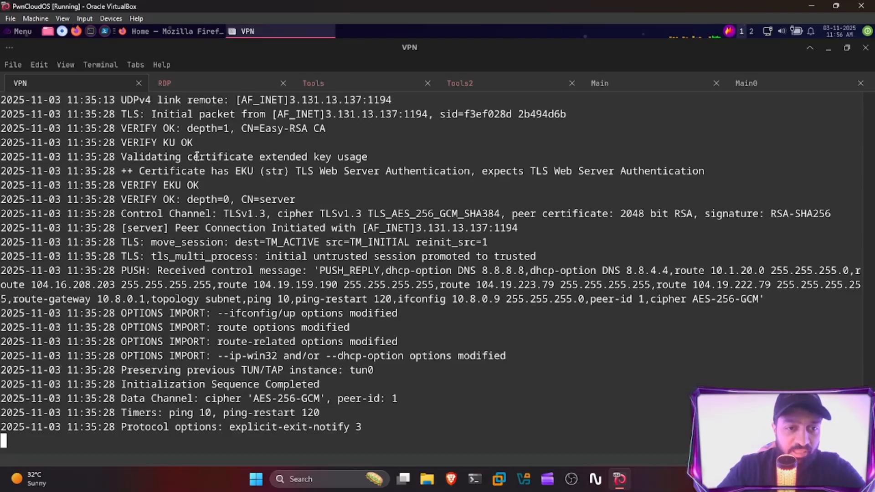
scroll(308, 203, "up", 4)
scroll(308, 203, "up", 20)
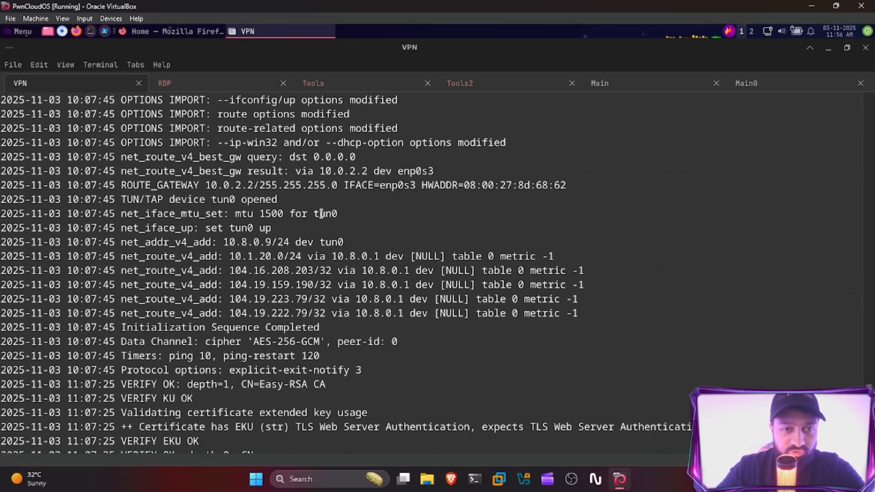
scroll(326, 229, "down", 2)
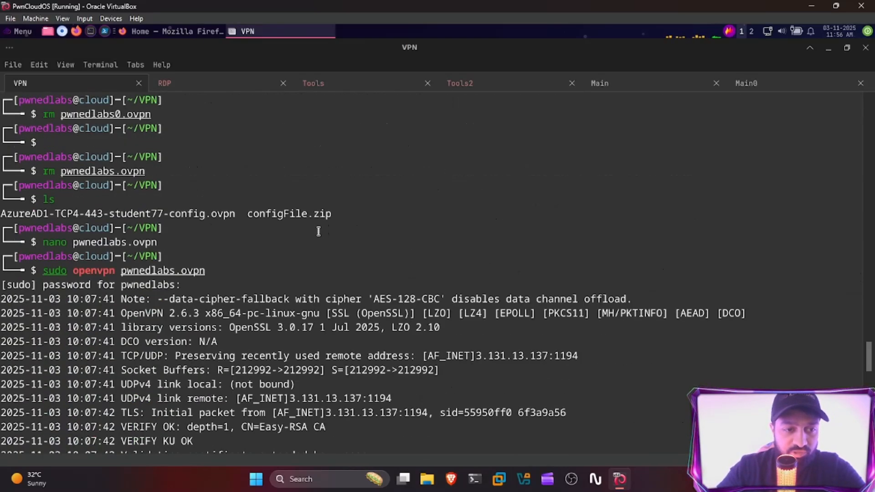
left_click_drag(40, 242, 189, 238)
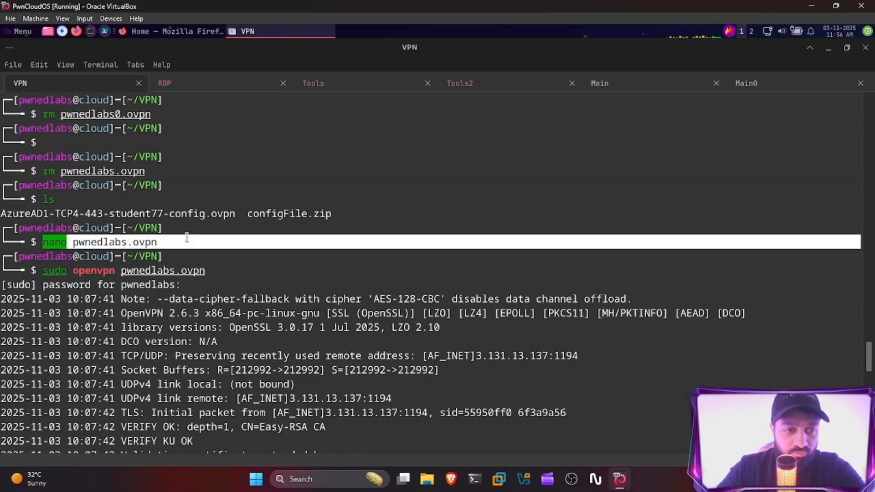
left_click(189, 239)
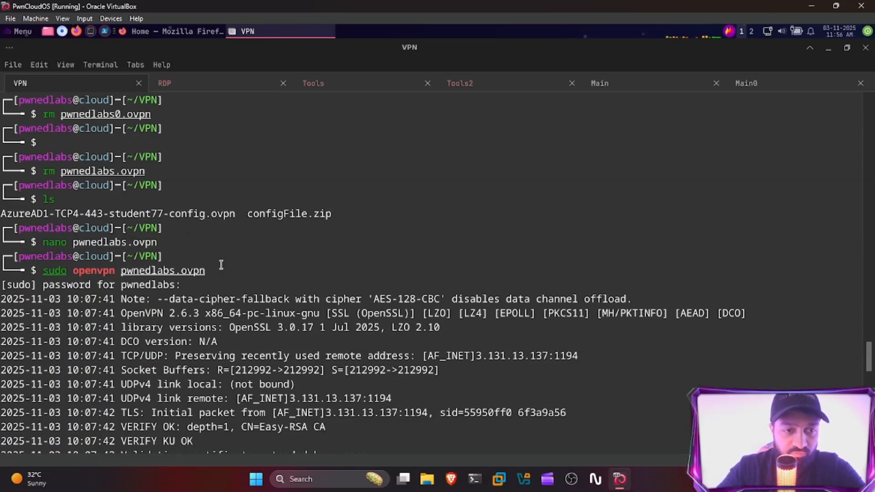
left_click_drag(221, 272, 69, 279)
triple_click(43, 272)
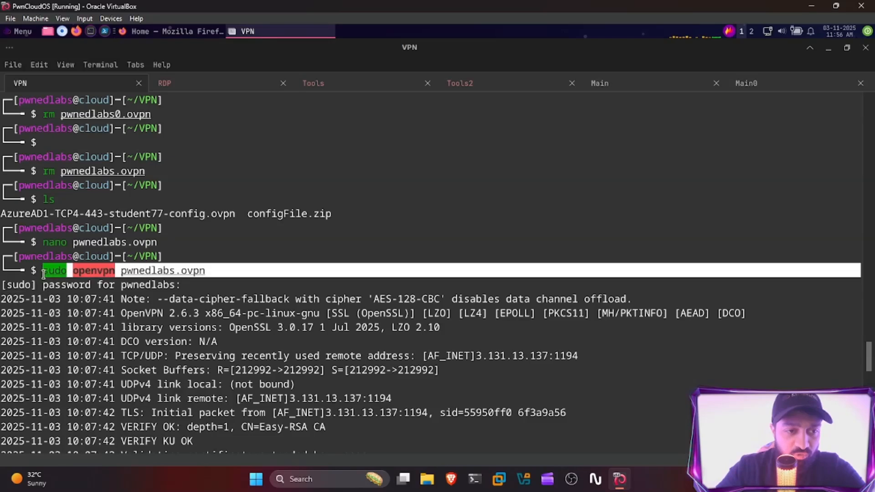
left_click(221, 272)
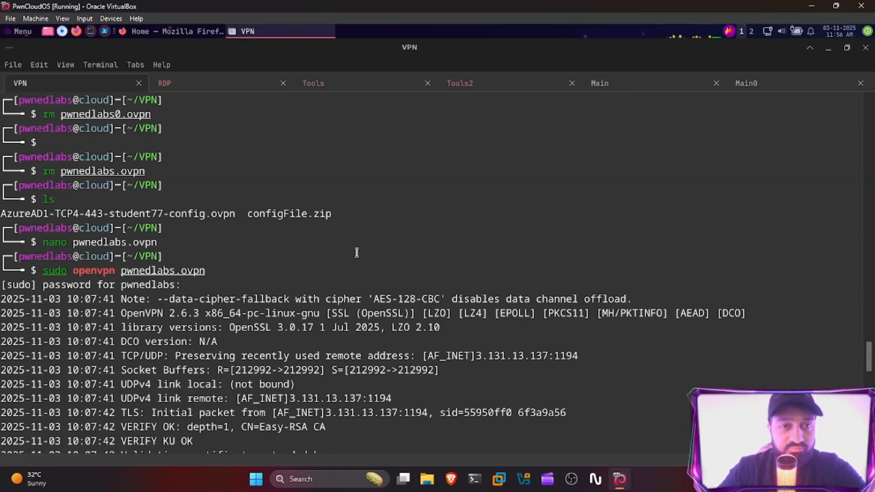
Return to the Splunk home page in Firefox and open the Search & Reporting app.
left_click(191, 34)
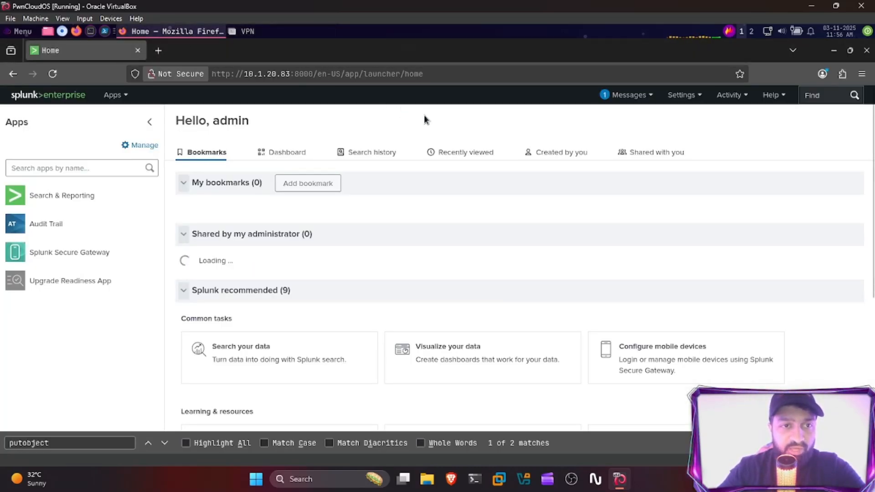
left_click_drag(209, 124, 262, 121)
left_click(281, 121)
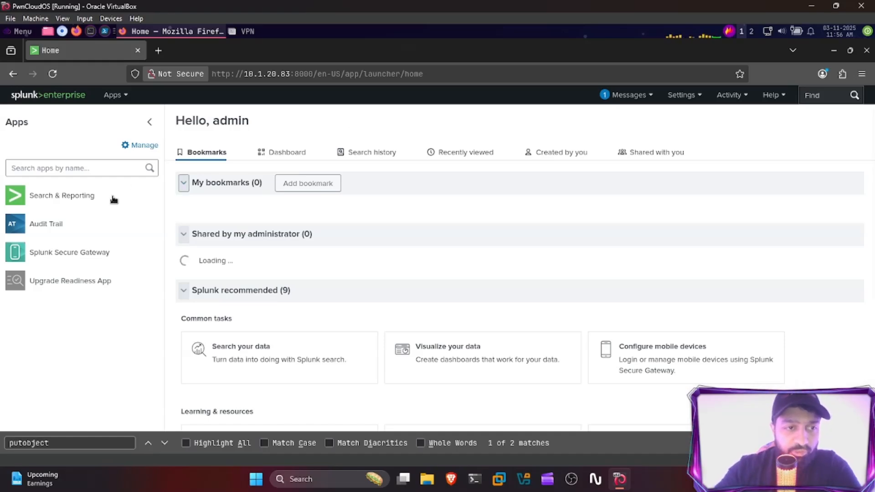
left_click(97, 201)
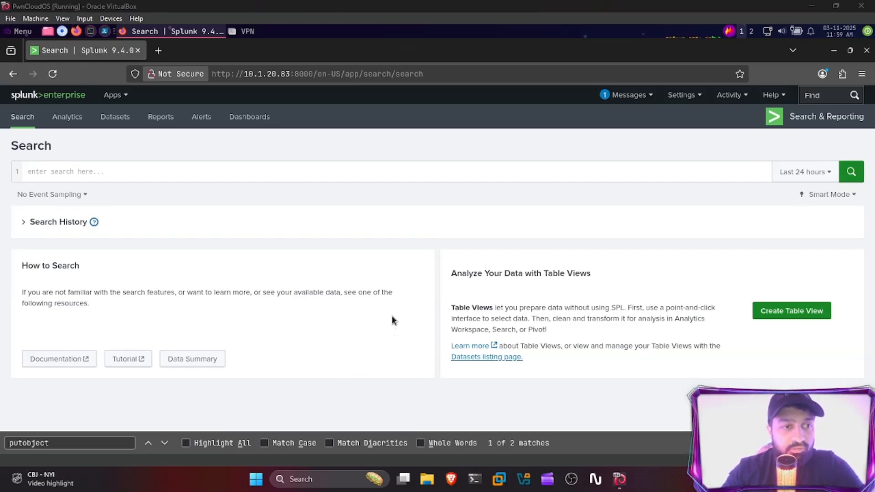
Run the search index="hl-ransomware-investigation", taking the query from cell B3 of the Ransomware Attack notes sheet.
left_click(103, 175)
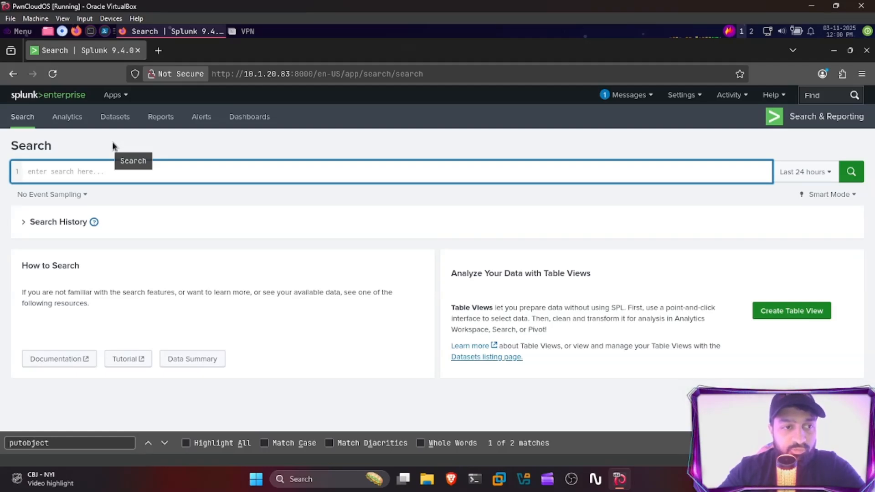
key("ctrl+super+Right")
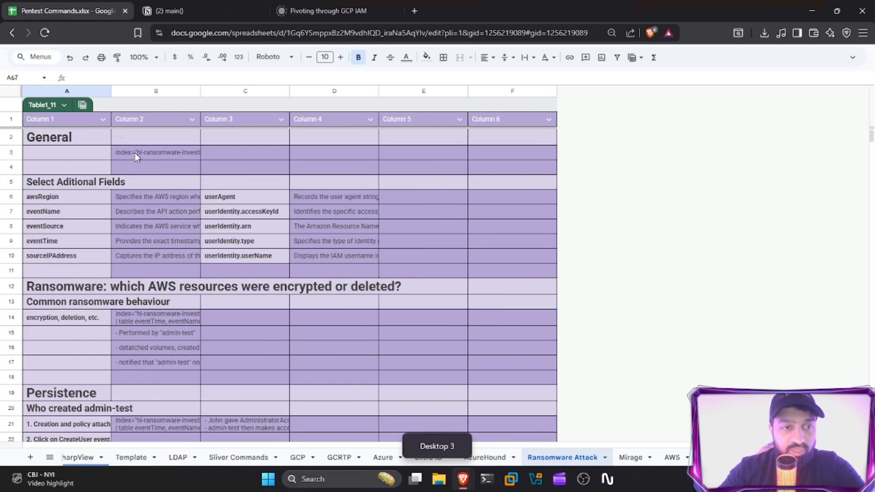
left_click(143, 152)
double_click(143, 153)
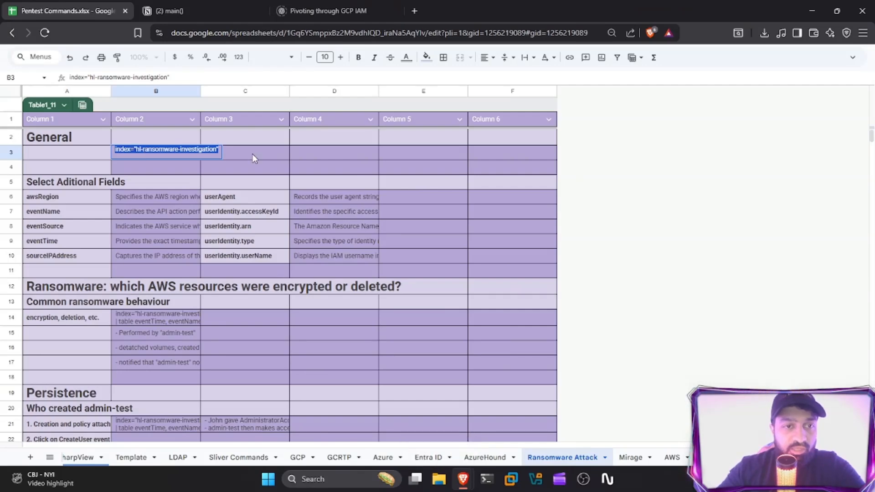
left_click(217, 155)
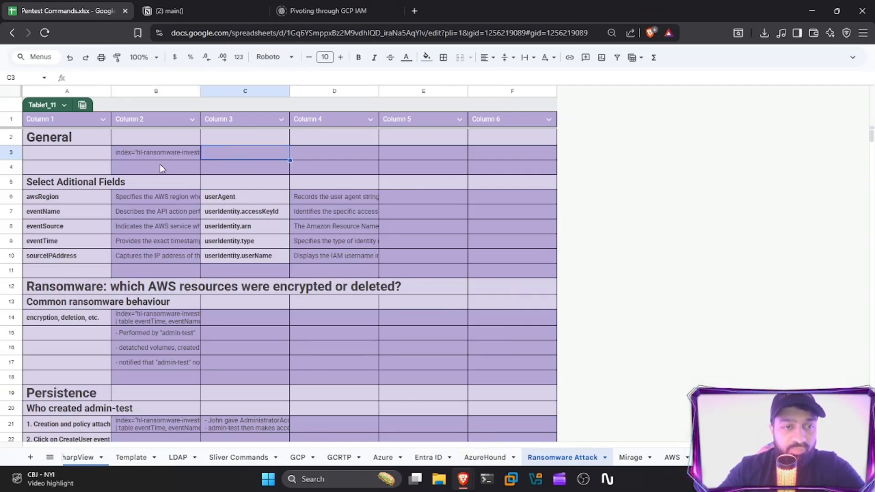
key("ctrl+super+Right")
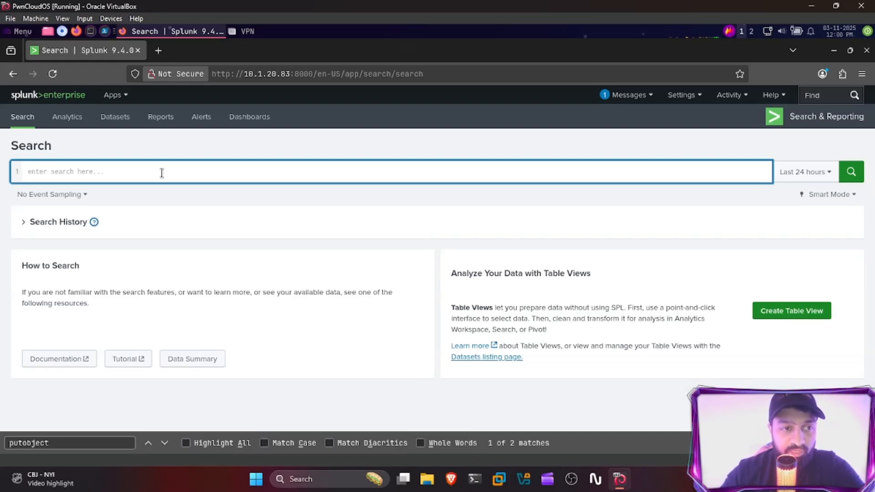
type("index=\"hl-ransomware-investigation\"")
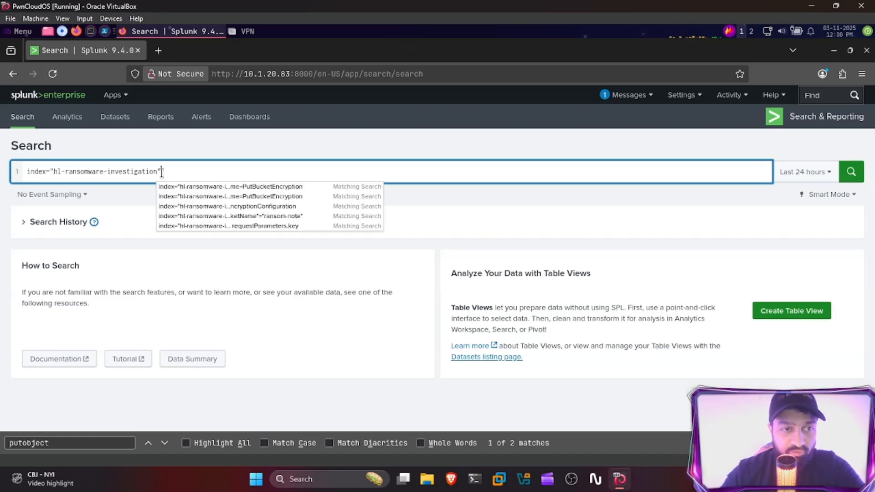
key("Return")
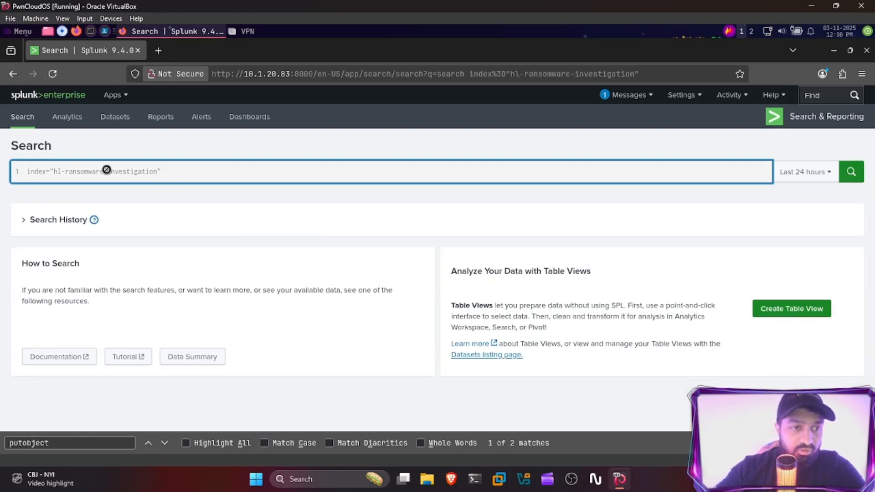
left_click_drag(53, 173, 195, 171)
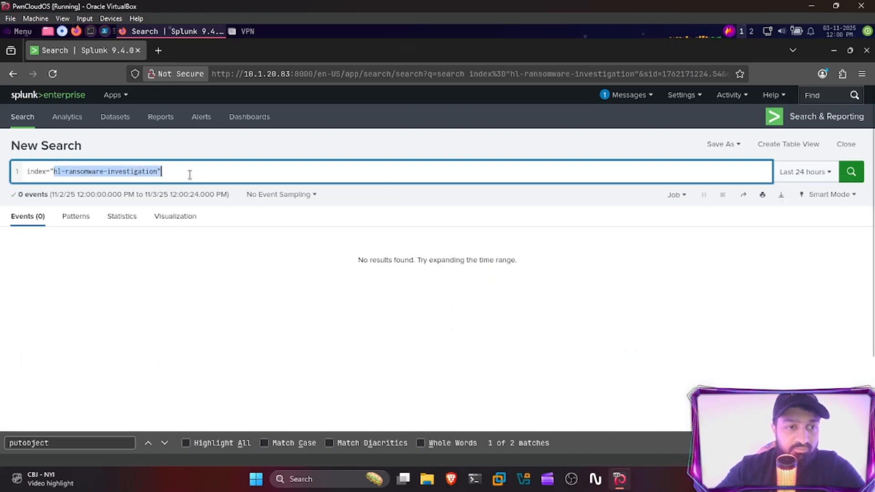
left_click(189, 173)
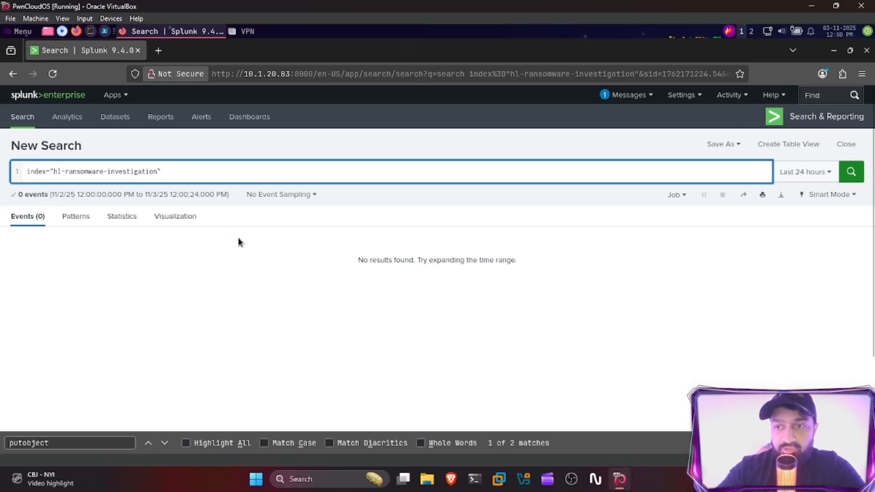
Set the search time range to All time and look through the first returned events.
left_click(804, 174)
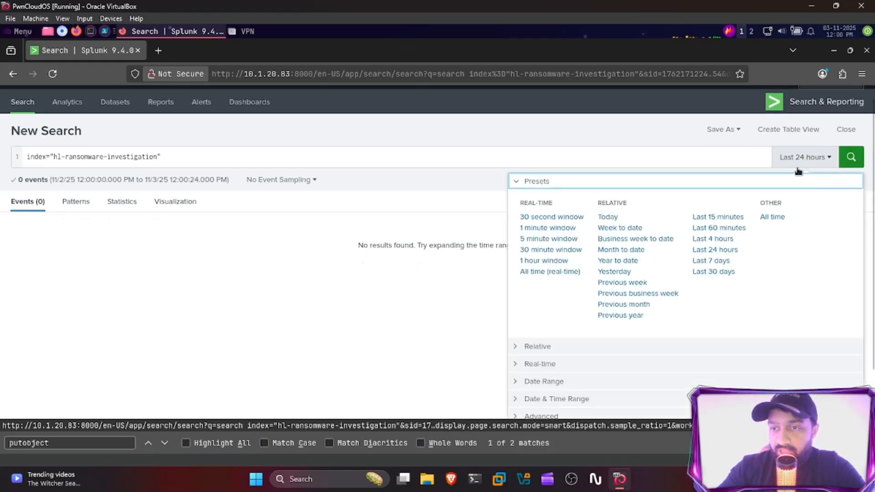
left_click(773, 219)
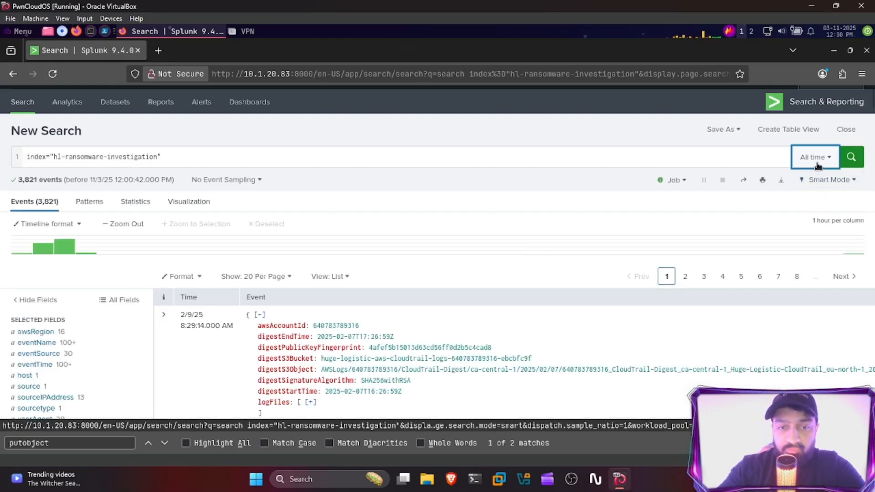
scroll(415, 299, "down", 5)
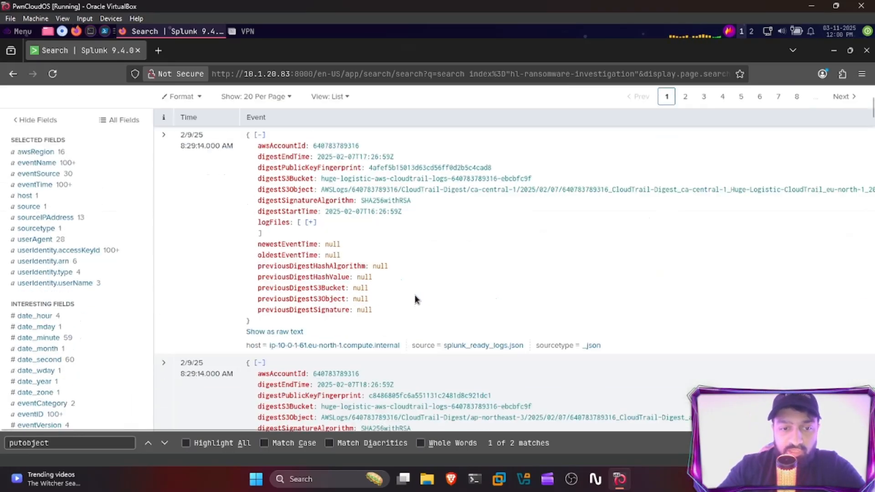
scroll(417, 292, "up", 4)
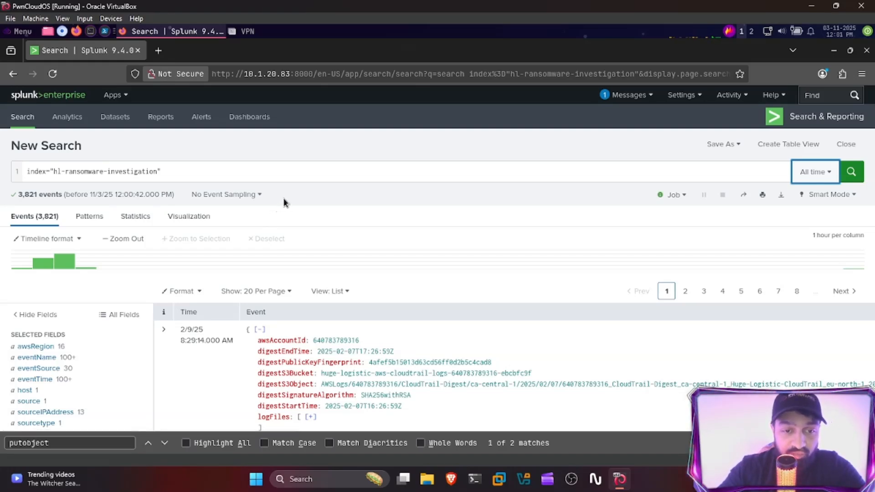
Open the full field selection for the search and consult the additional fields listed in the notes sheet.
left_click(128, 316)
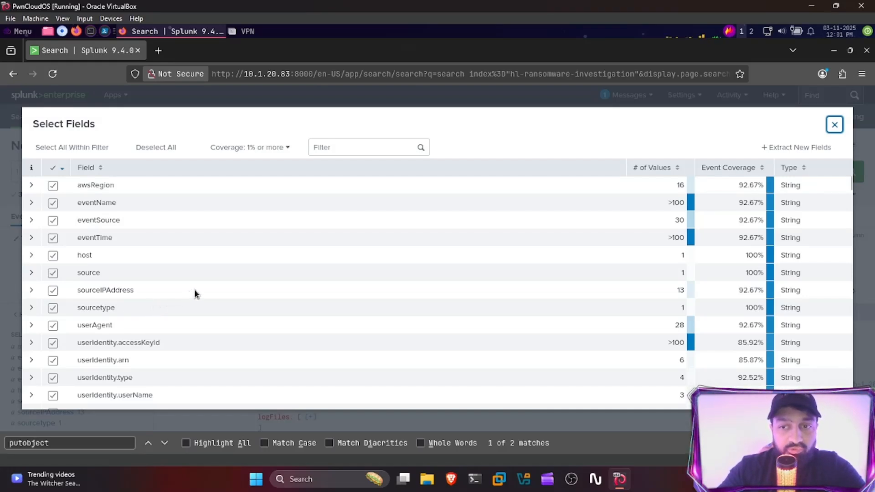
key("ctrl+super+Left")
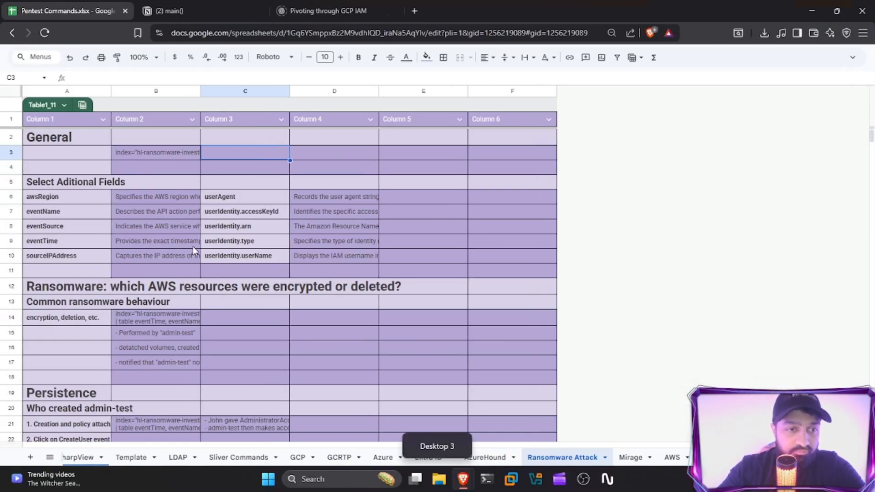
left_click_drag(65, 196, 301, 260)
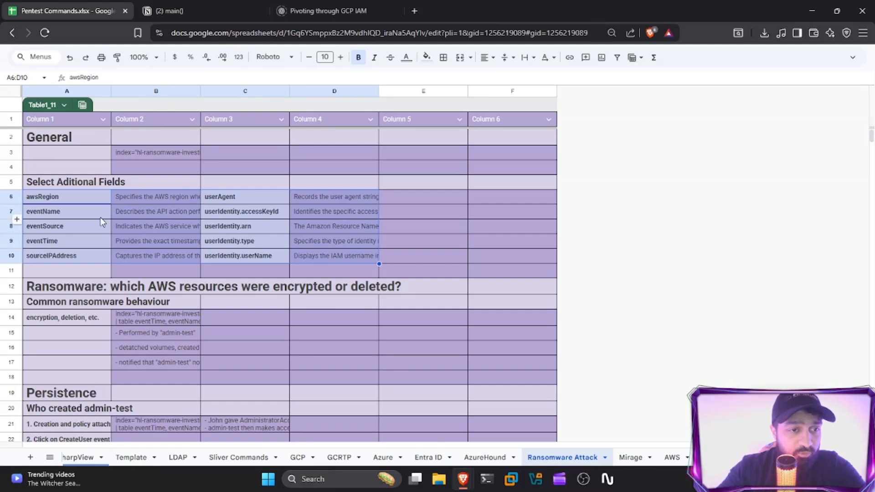
left_click(57, 199)
key("ctrl+super+Right")
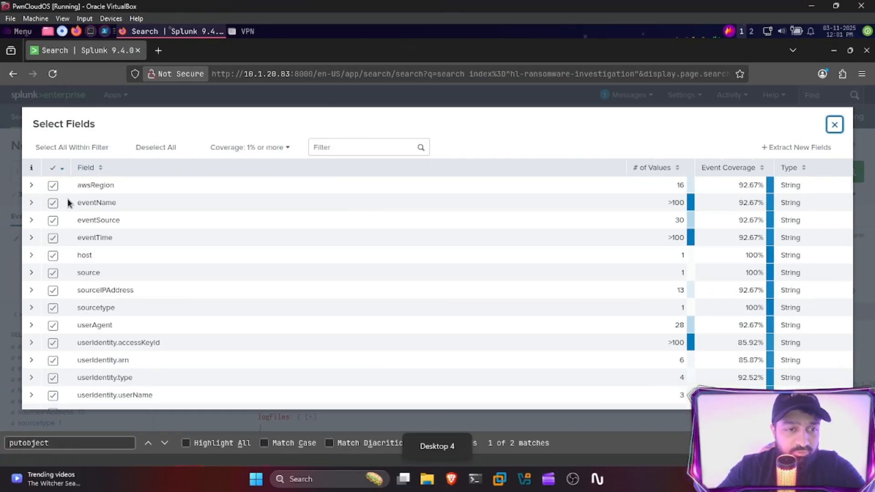
Locate awsRegion in the field selection and inspect its values, closing its details again.
double_click(87, 185)
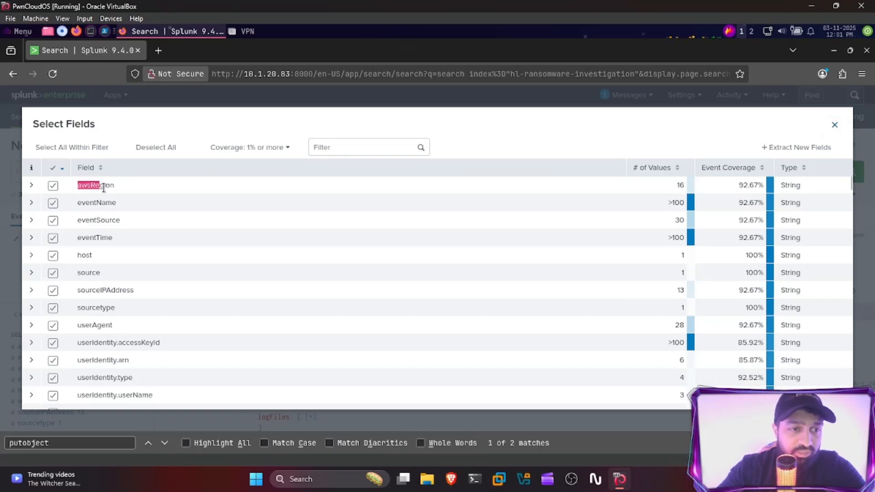
left_click(116, 189)
left_click(93, 188)
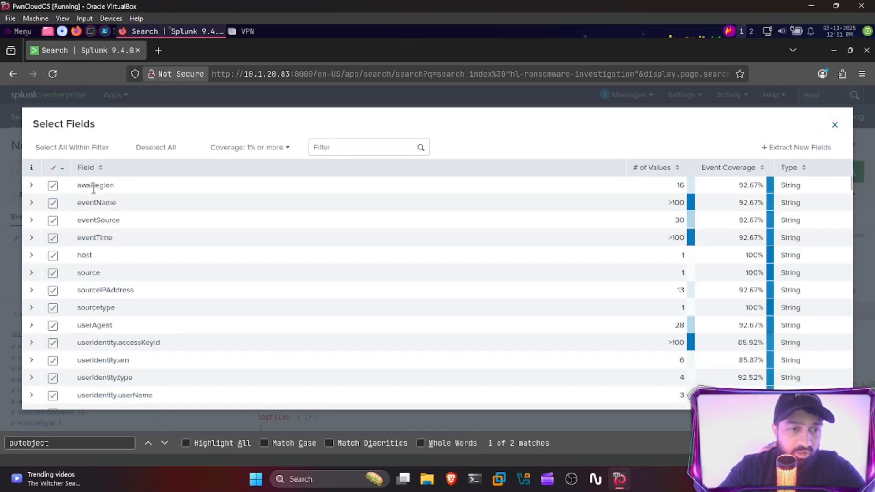
double_click(82, 186)
left_click(120, 188)
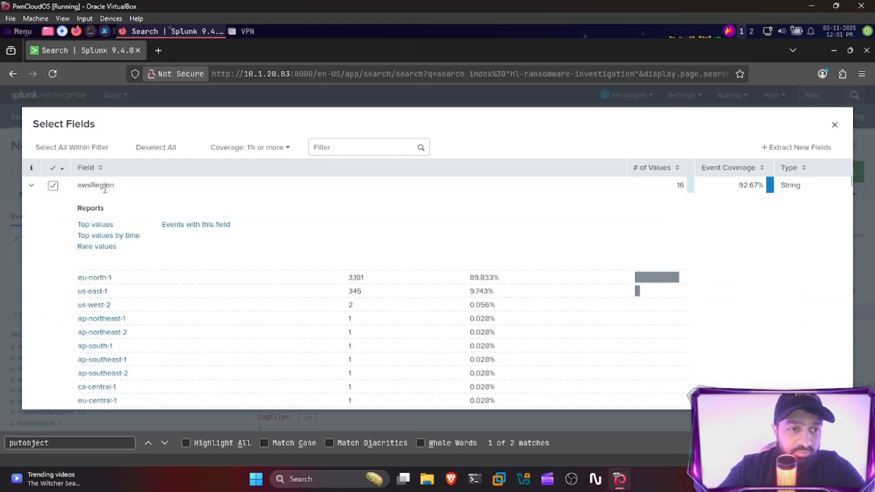
left_click(105, 189)
Check the eventName field from the notes sheet against the field selection in Splunk.
key("ctrl+super+Right")
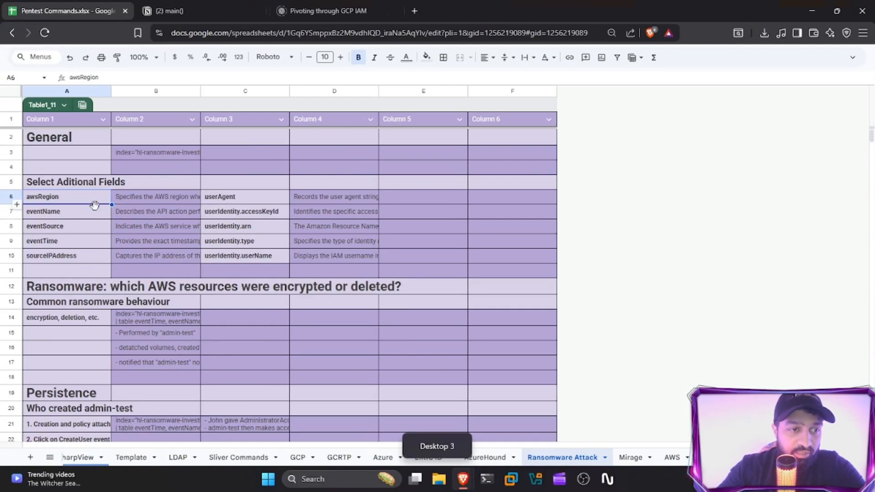
left_click(89, 211)
key("ctrl+super+Right")
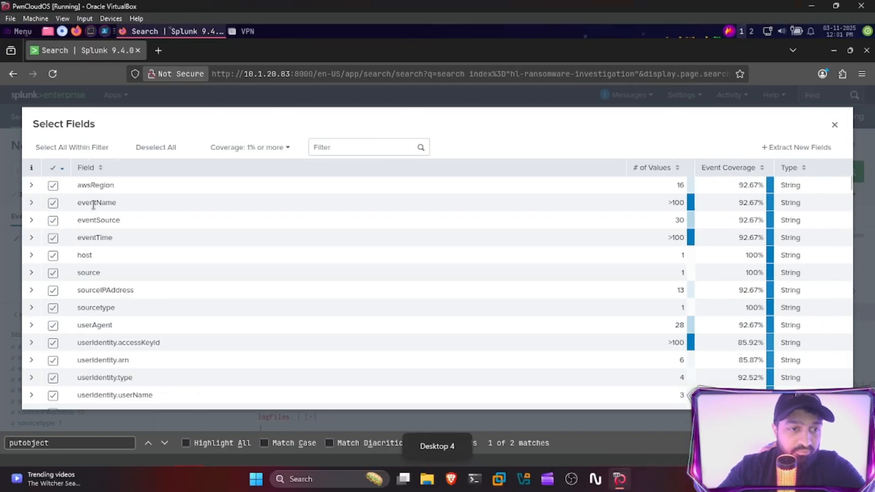
double_click(93, 203)
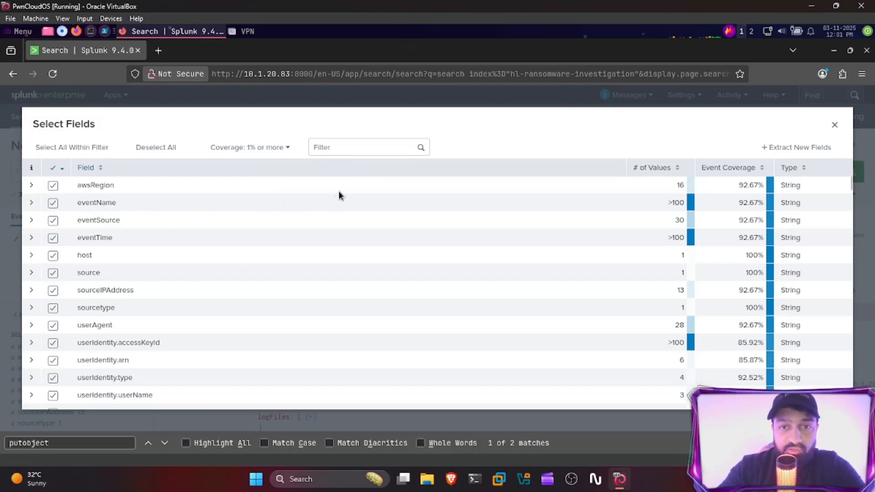
Filter the field selection for eventname and make sure the eventName field is selected.
left_click(340, 151)
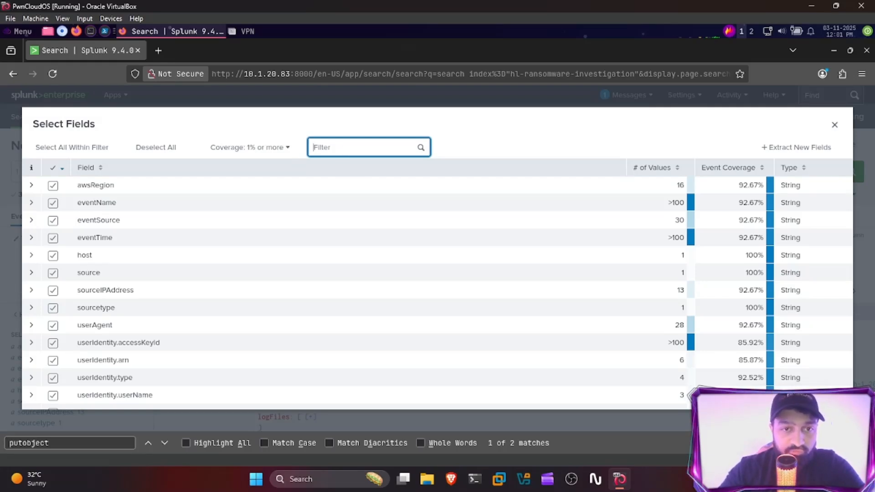
type("eventname")
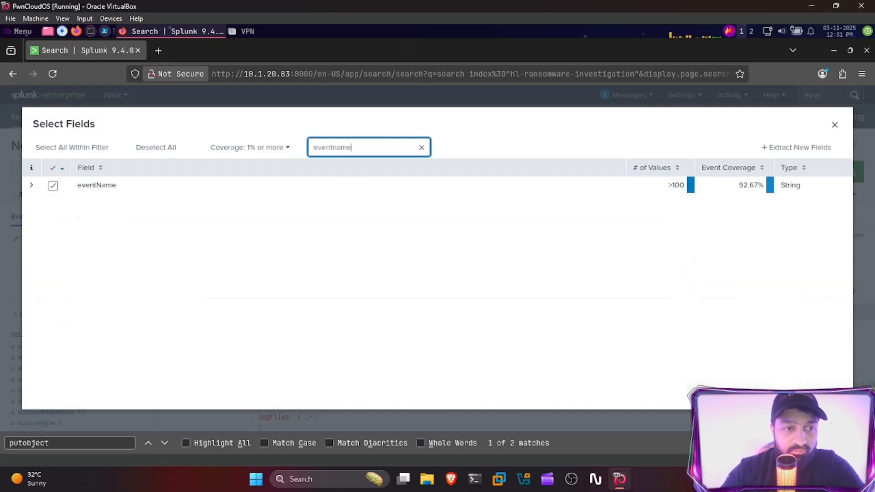
left_click(53, 187)
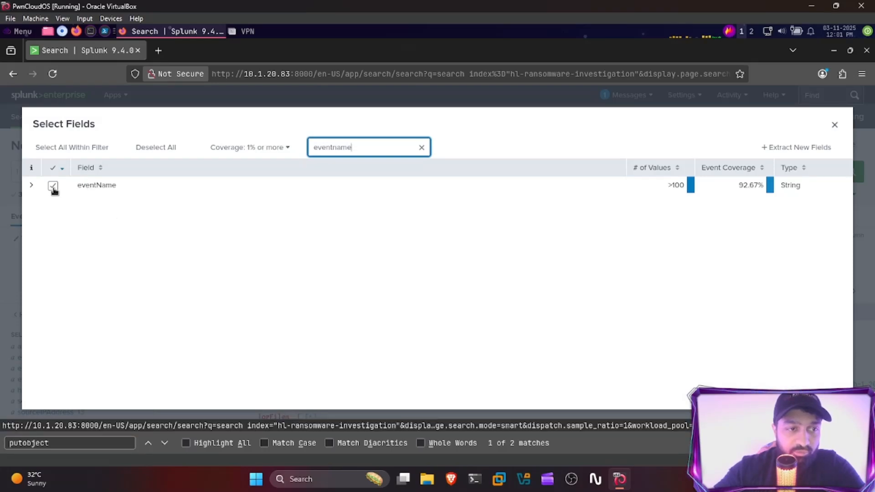
left_click(53, 187)
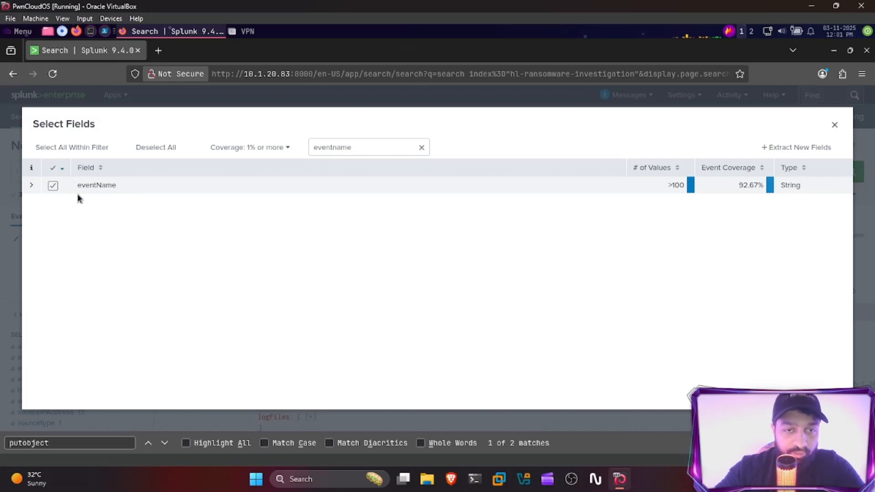
Review the remaining additional fields in the notes sheet, from sourceIPAddress and userAgent to userIdentity.type and userIdentity.userName.
key("ctrl+super+Left")
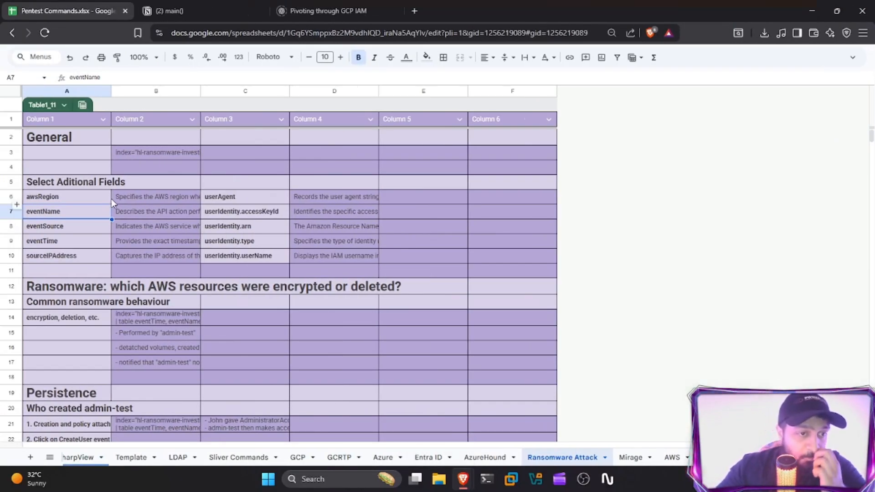
left_click(80, 257)
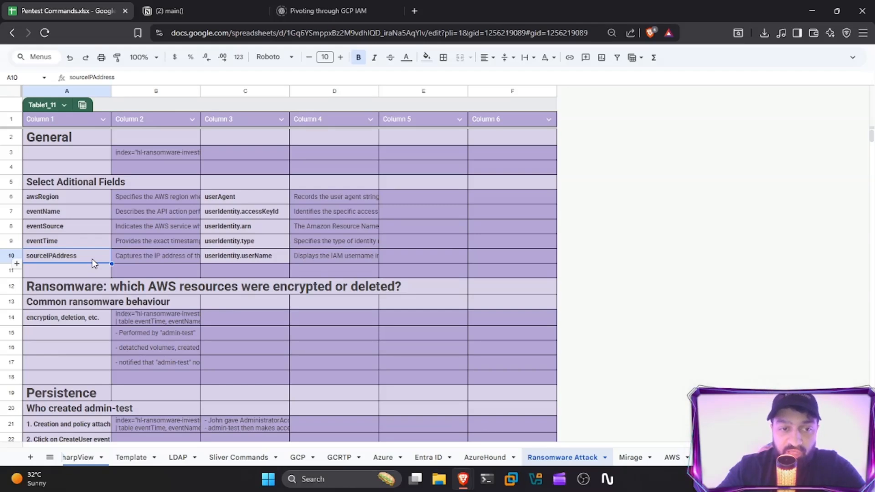
left_click(236, 199)
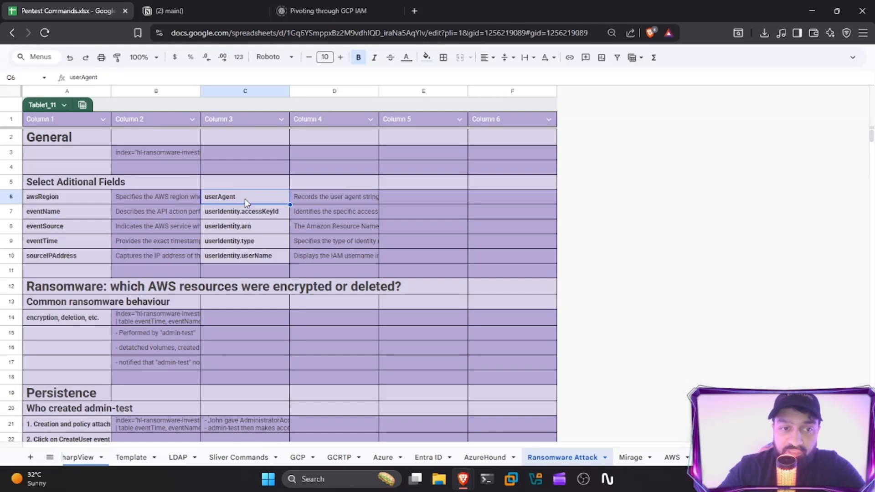
left_click(254, 246)
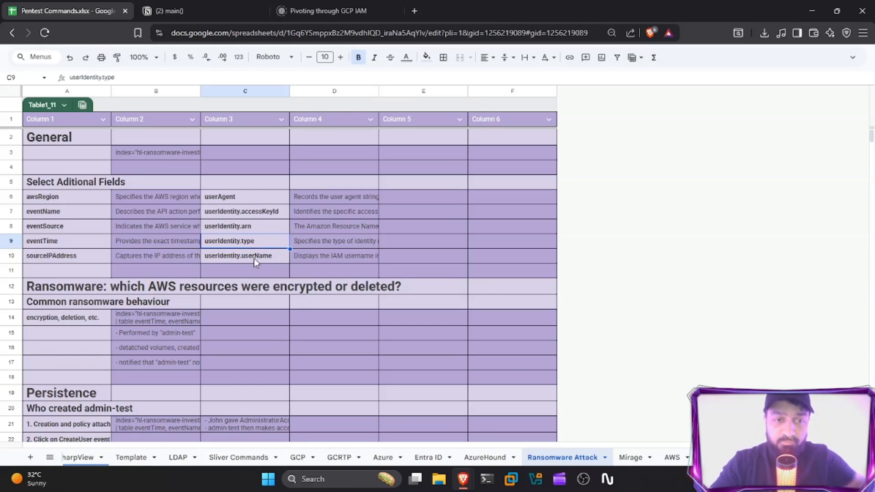
left_click(254, 258)
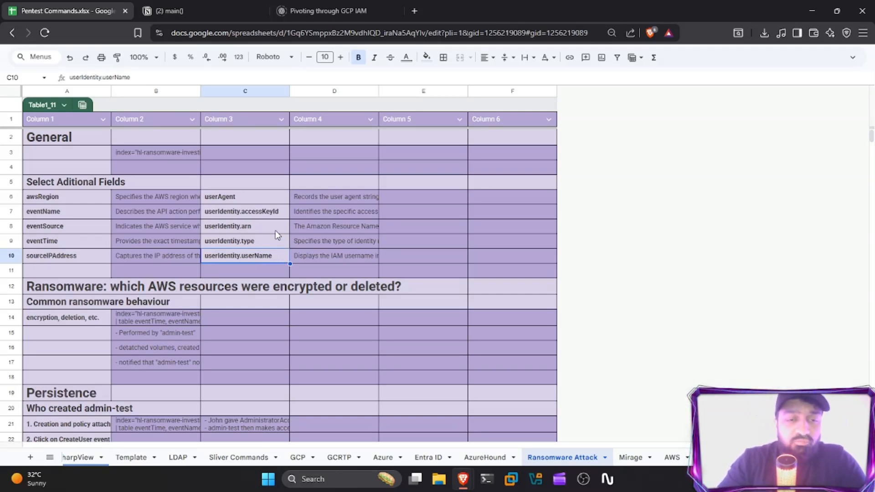
Return to Splunk, clear the eventname filter and close the field selection.
key("ctrl+super+Right")
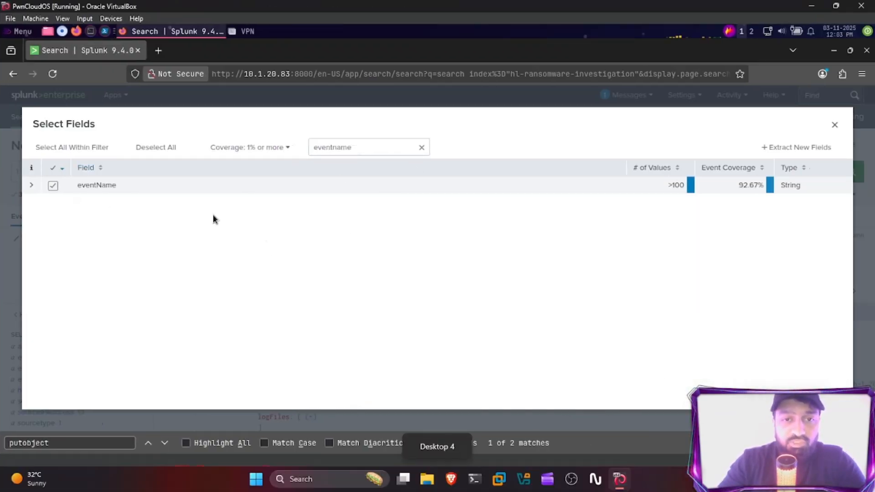
left_click(422, 147)
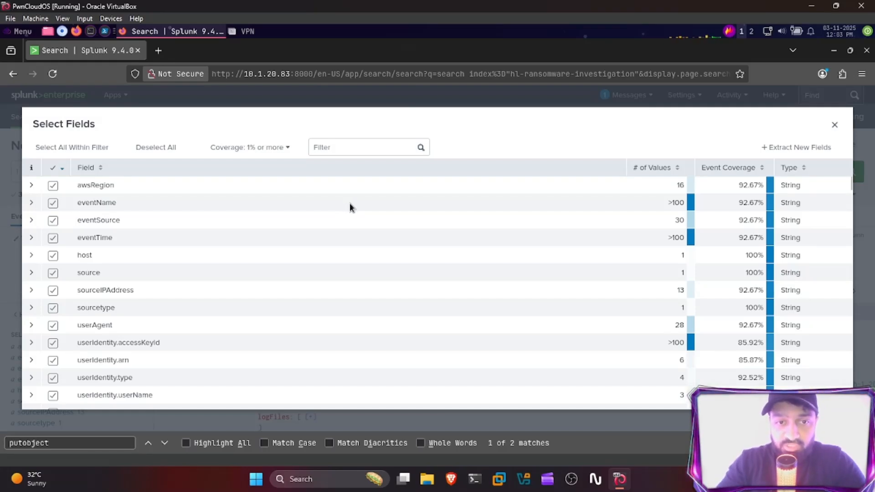
left_click(835, 129)
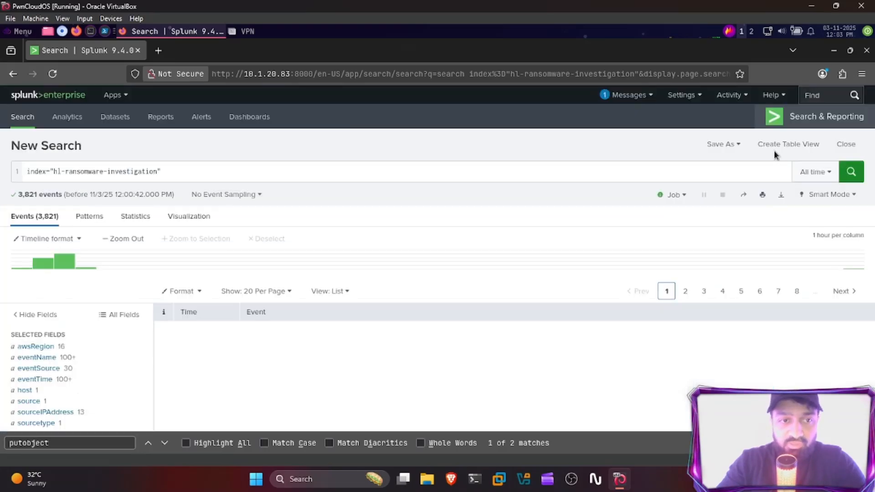
Copy the encryption and deletion query from the notes sheet and run it in Splunk in place of the current search.
key("ctrl+super+Right")
double_click(163, 320)
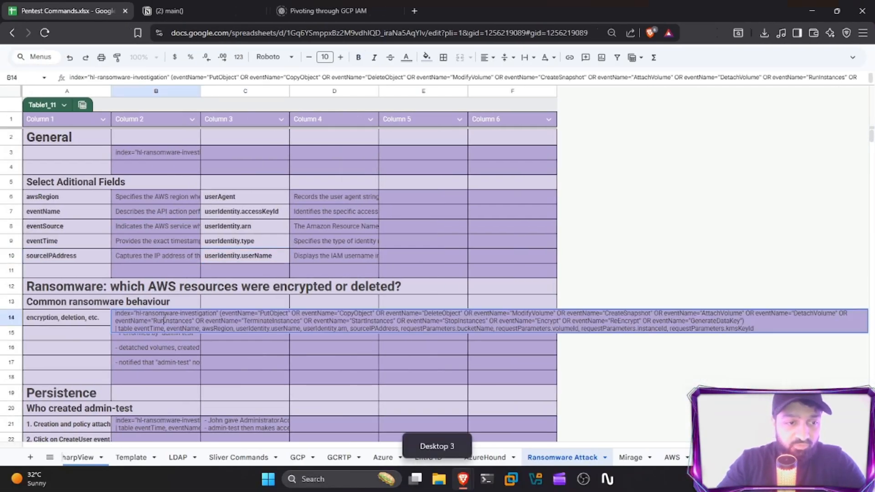
key("ctrl+a")
left_click(265, 346)
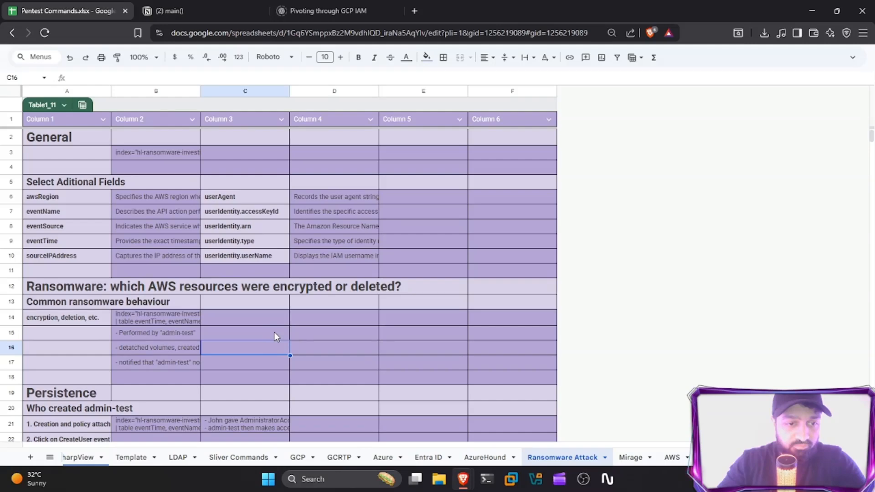
key("ctrl+super+Right")
key("ctrl+a")
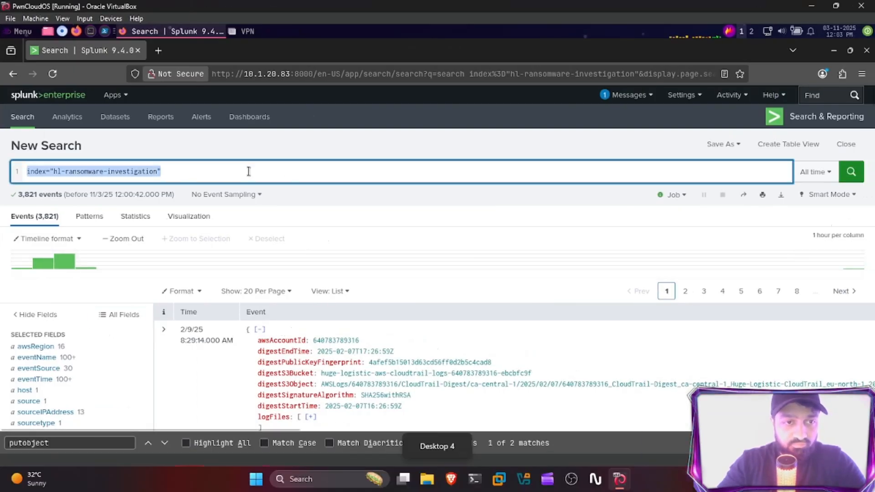
type("index=\"hl-ransomware-investigation\" (eventName=\"PutObject\" OR eventName=\"CopyObject\" OR eventName=\"DeleteObject\" OR eventName=\"ModifyVolume\" OR eventName=\"CreateSnapshot\" OR eventName=\"AttachVolume\" OR eventName=\"DetachVolume\" OR eventName=\"RunInstances\" OR eventName=\"TerminateInstances\" OR eventName=\"StartInstances\" OR eventName=\"StopInstances\" OR eventName=\"Encrypt\" OR eventName=\"ReEncrypt\" OR eventName=\"GenerateDataKey\") | table eventTime, eventName, awsRegion, userIdentity.userName, userIdentity.arn, sourceIPAddress, requestParameters.bucketName, requestParameters.volumeId, requestParameters.instanceId, requestParameters.kmsKeyId")
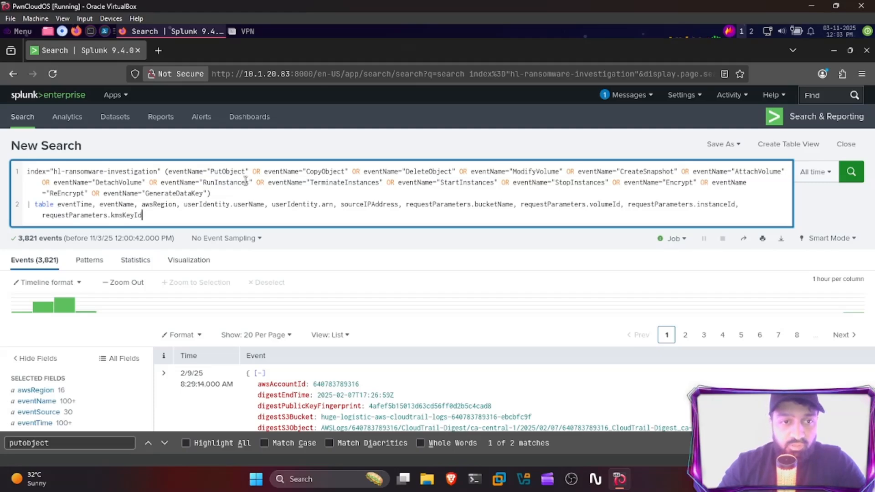
key("Return")
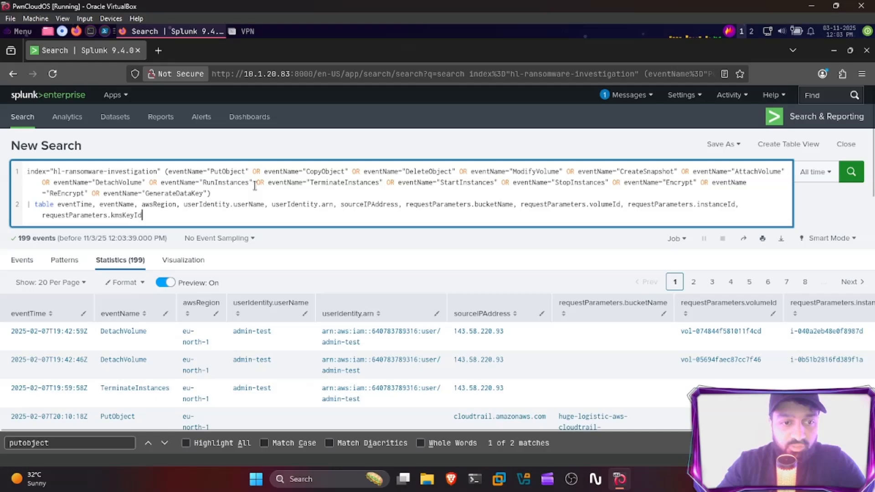
Look through the returned ransomware events and sort the results table by userIdentity.userName.
key("ctrl+super+Right")
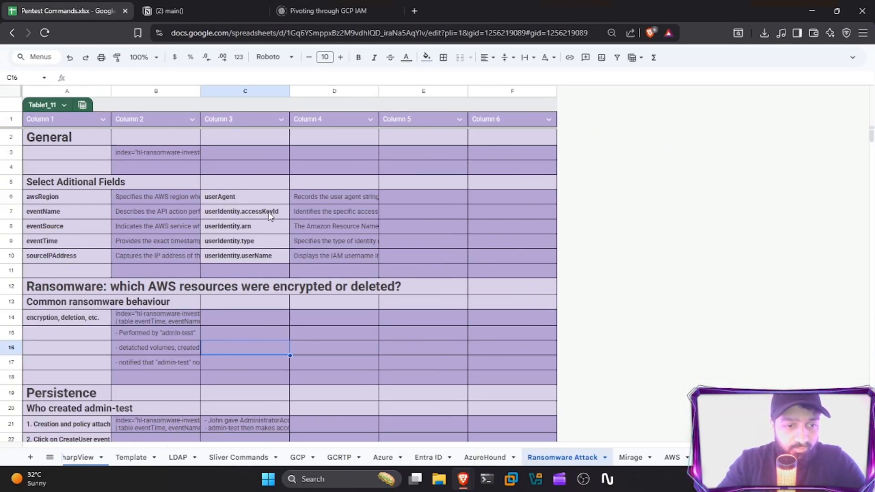
key("ctrl+super+Right")
scroll(301, 209, "down", 3)
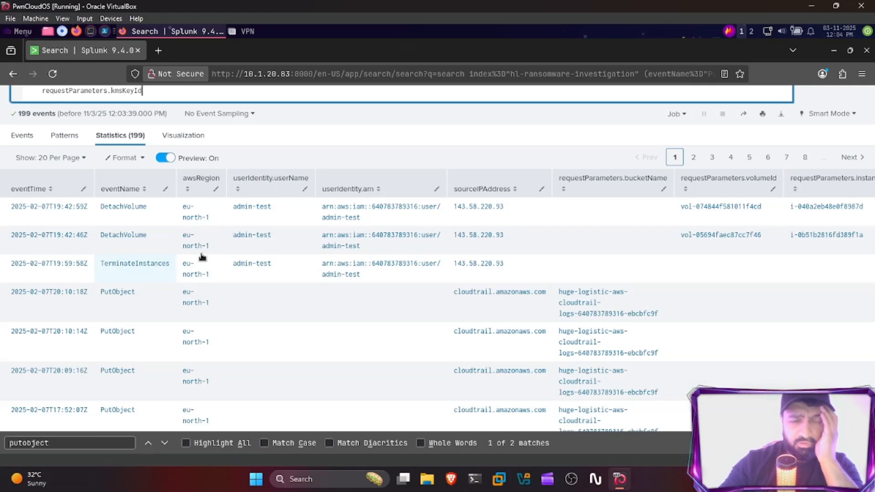
left_click(237, 191)
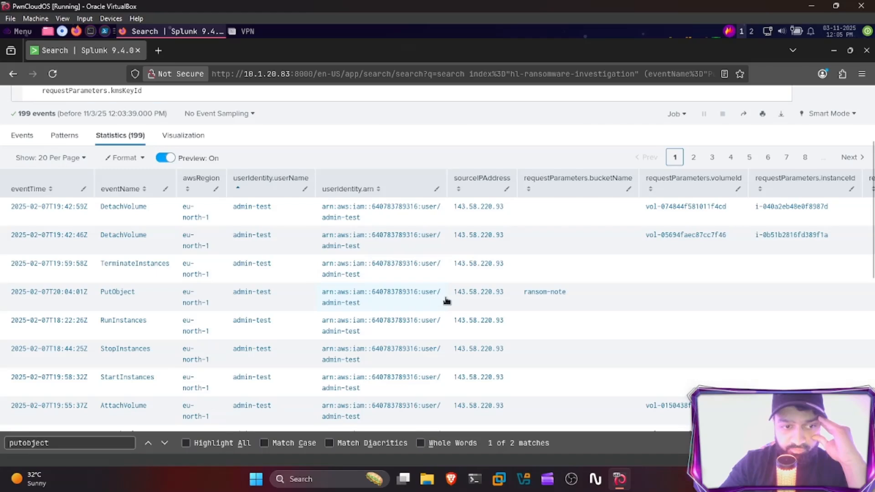
Open the events matching all values of the admin-test PutObject row whose bucket name is ransom-note.
left_click(562, 298)
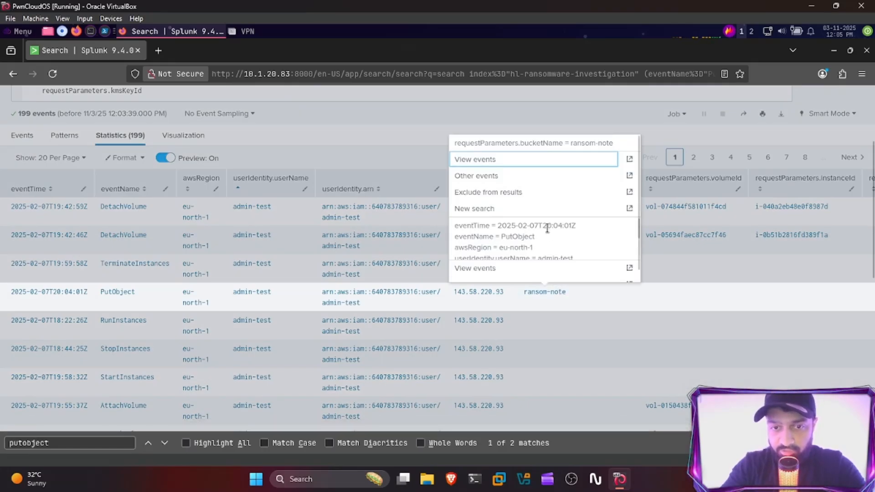
scroll(547, 228, "down", 4)
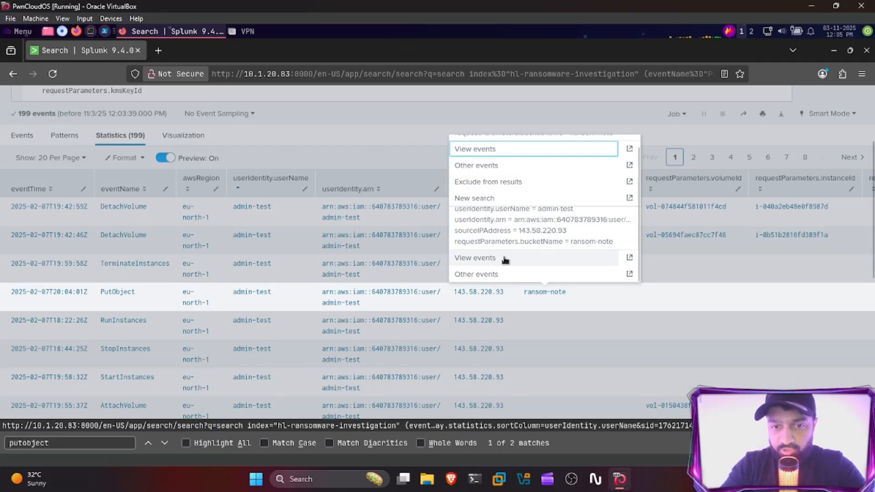
left_click(505, 260)
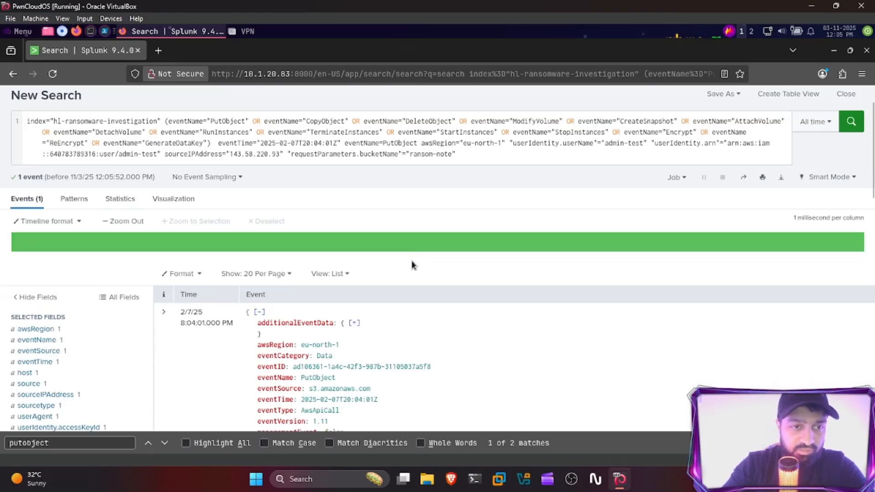
Expand the requestParameters of the PutObject event and examine its host and the key of the uploaded ransom note.
scroll(401, 261, "down", 5)
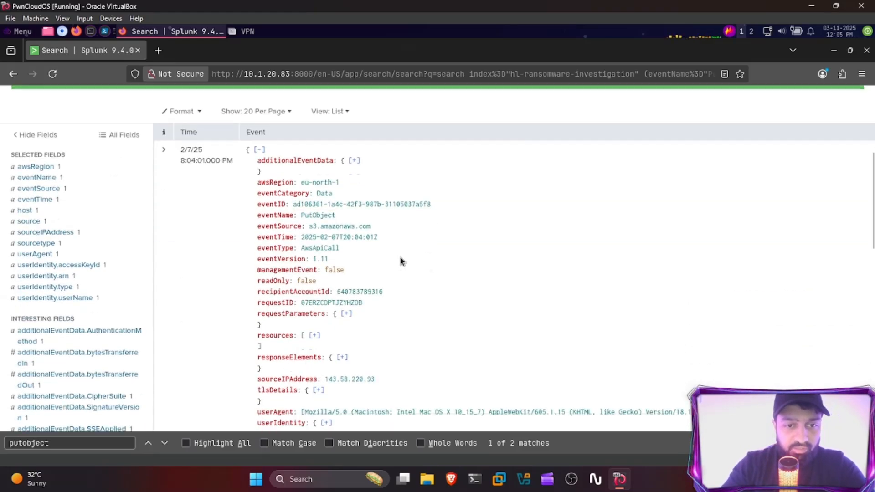
scroll(401, 261, "down", 1)
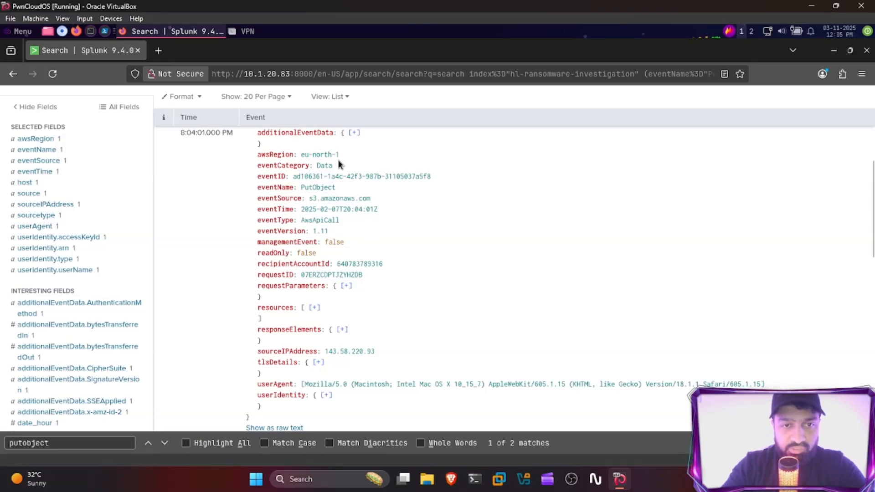
left_click(347, 287)
scroll(348, 287, "down", 2)
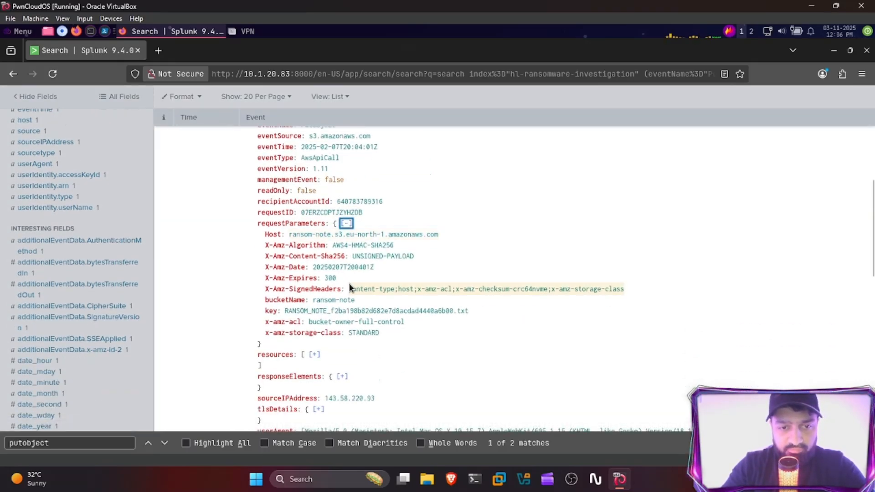
scroll(351, 262, "down", 2)
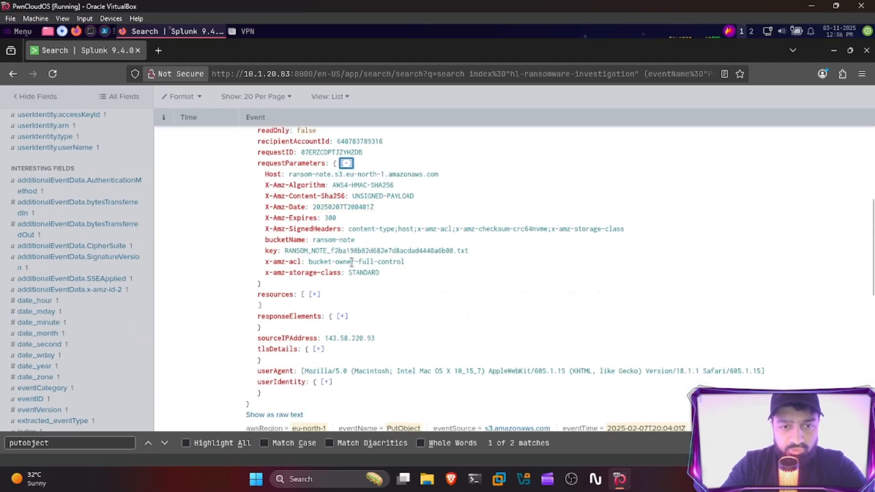
scroll(351, 262, "up", 2)
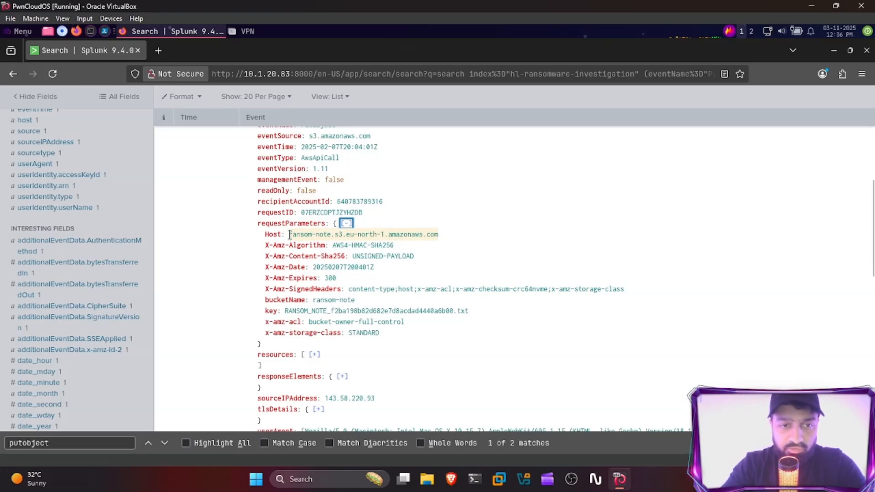
left_click_drag(293, 235, 330, 234)
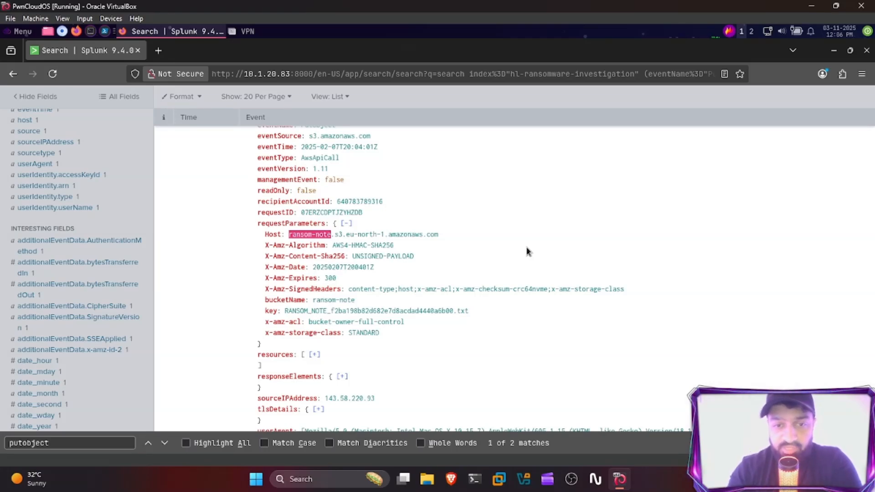
left_click_drag(284, 311, 470, 311)
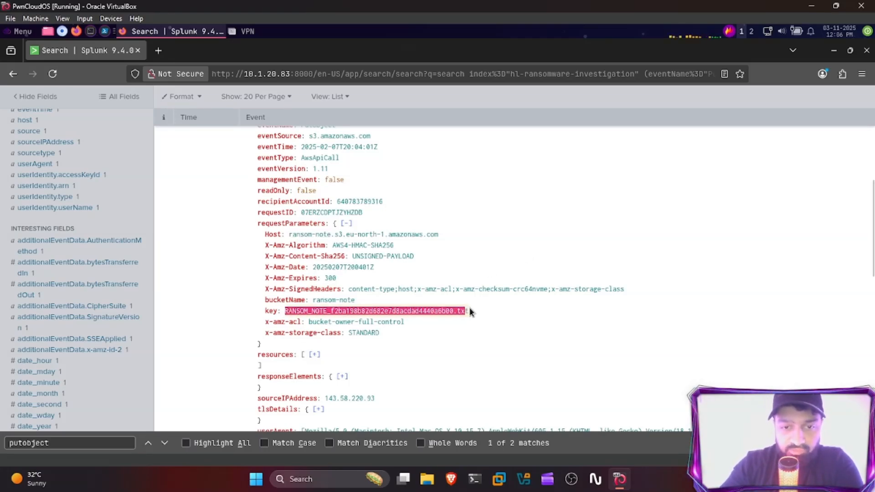
left_click(432, 312)
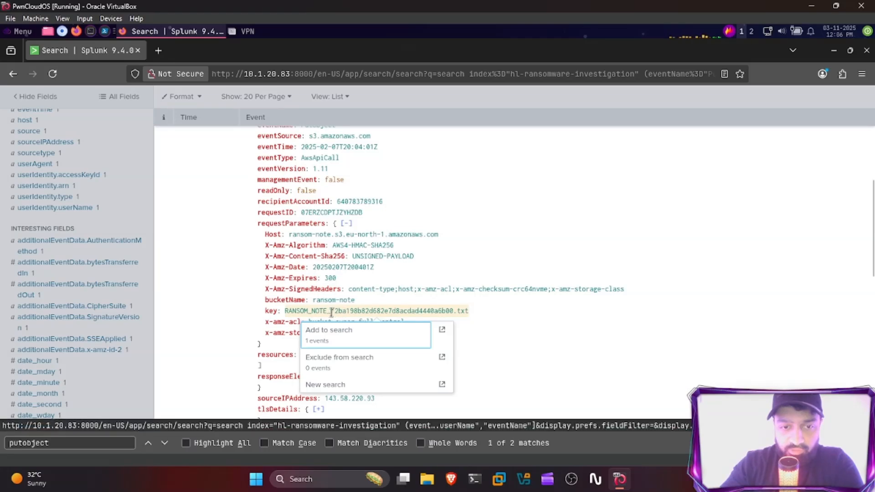
Copy the hash portion of the RANSOM_NOTE file name from the key value and switch towards the notes sheet.
left_click_drag(331, 311, 454, 311)
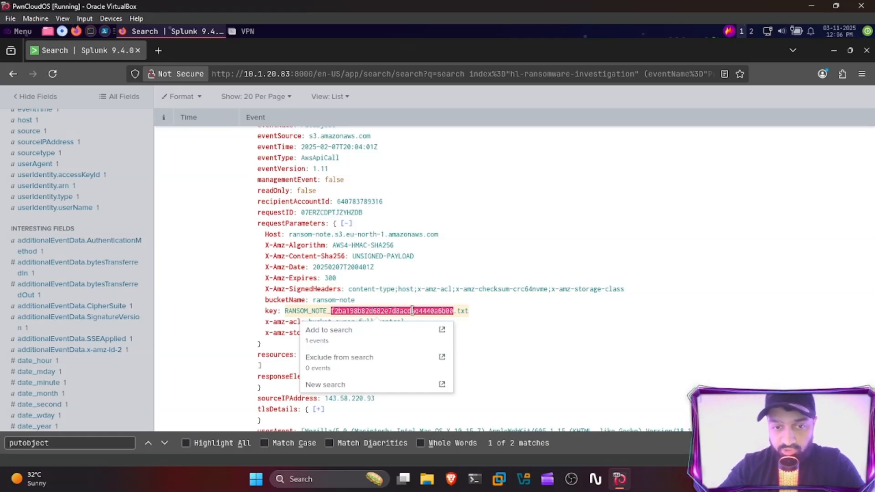
right_click(386, 311)
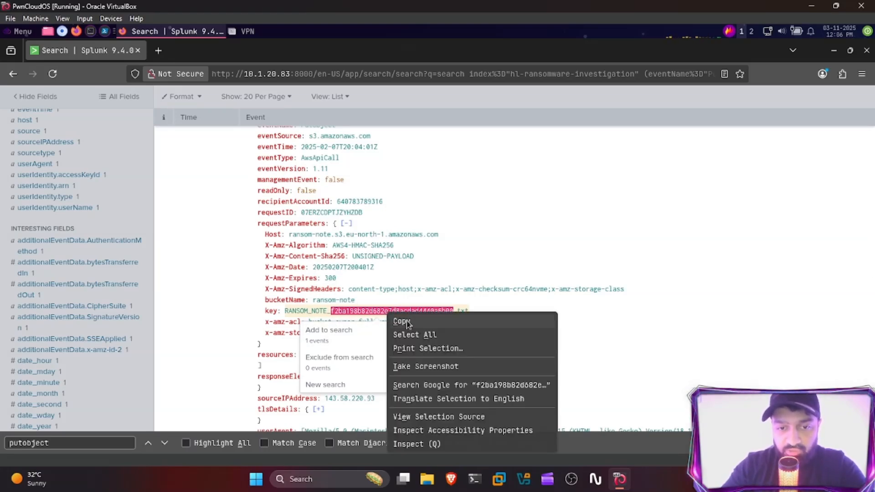
left_click(408, 322)
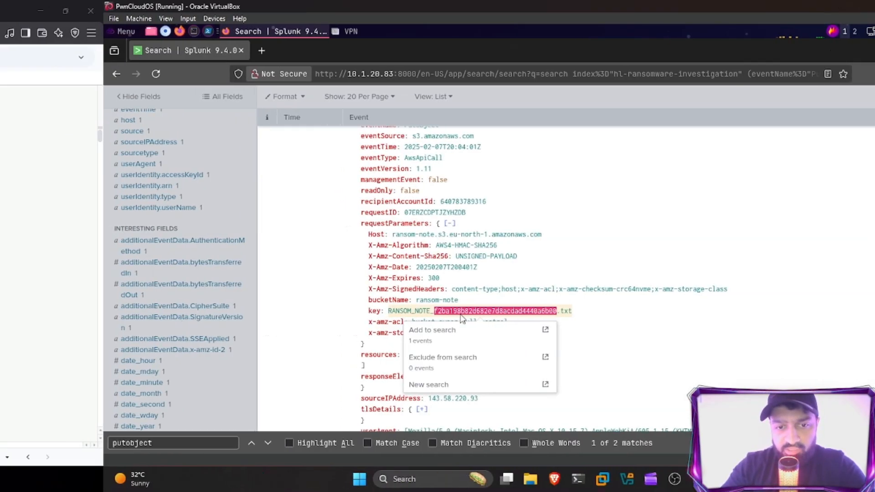
key("ctrl+super+Left")
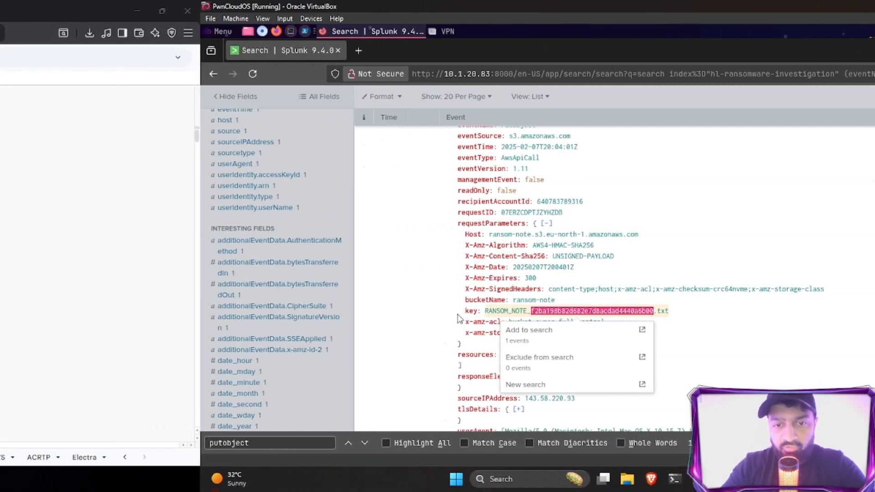
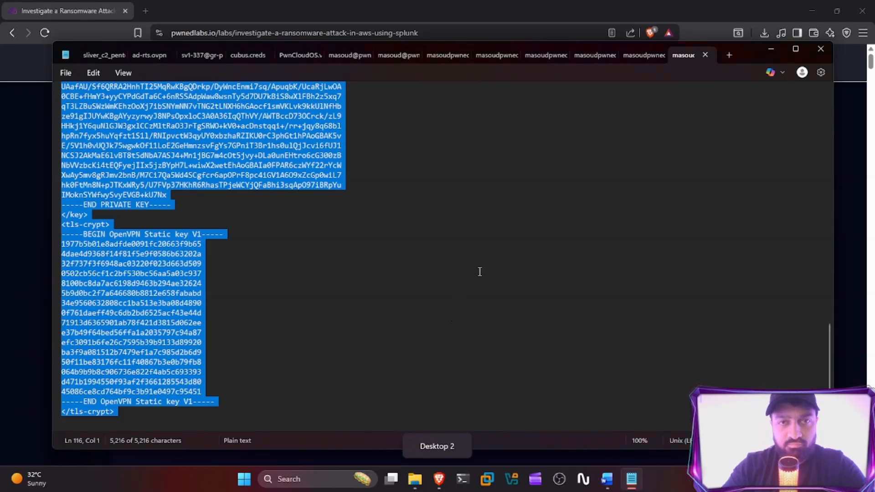
Switch to the Pwned Labs page, close the leftover Notepad and Downloads windows, and submit the copied ransom-note hash as the lab flag.
left_click(819, 48)
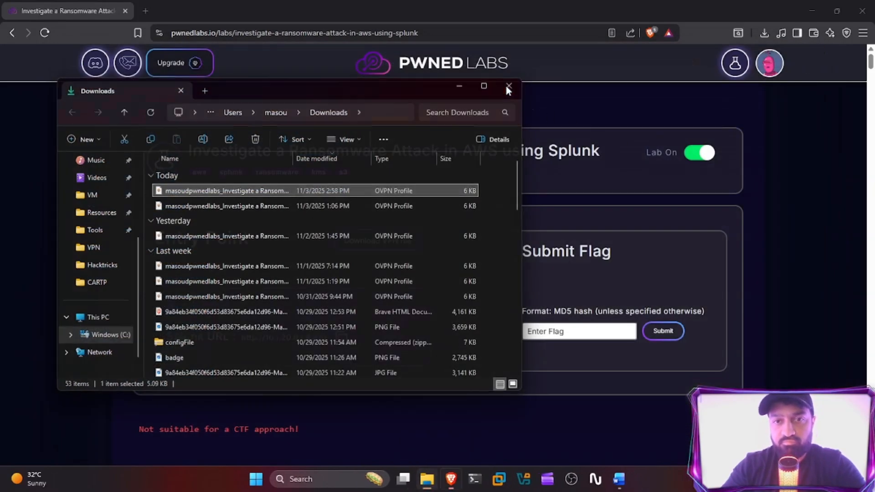
left_click(506, 85)
left_click(566, 331)
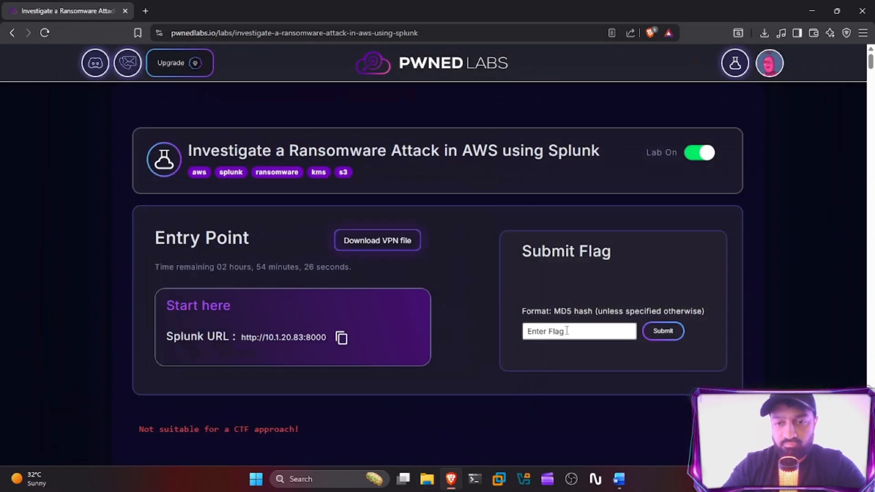
key("ctrl+v")
left_click(652, 336)
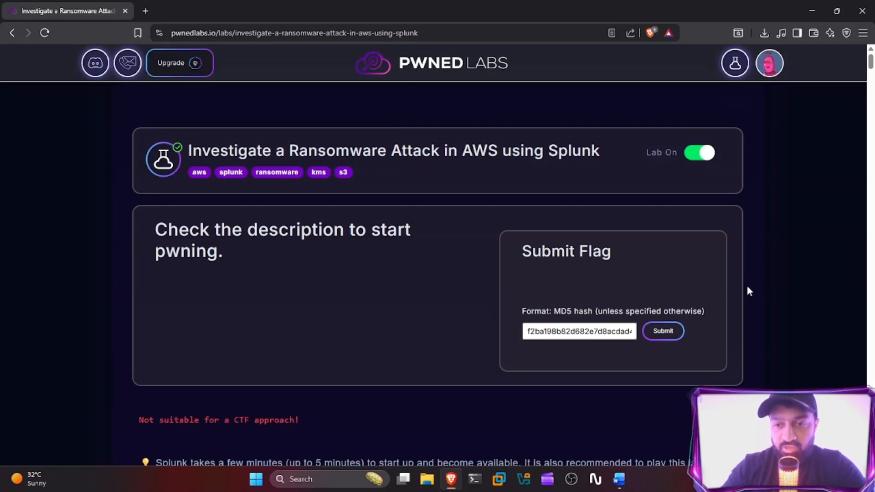
Switch to the Pentest Commands sheet and copy the Creation and policy attachment query in B21 under "Who created admin-test".
key("super+ctrl+Right")
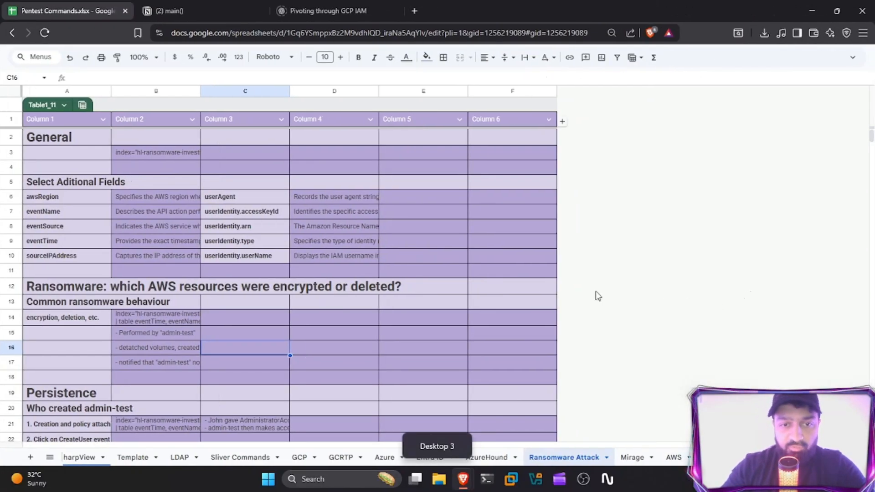
scroll(135, 268, "down", 1)
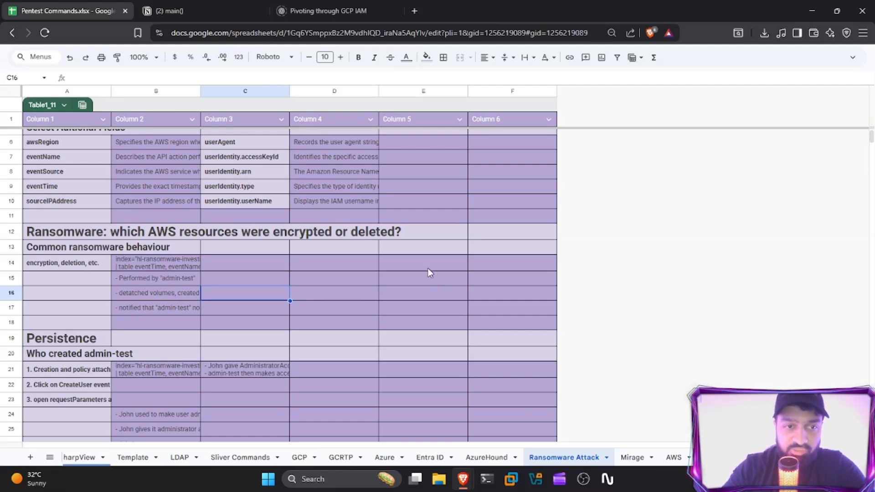
key("ctrl+super+Right")
key("ctrl+super+Left")
key("alt+Tab")
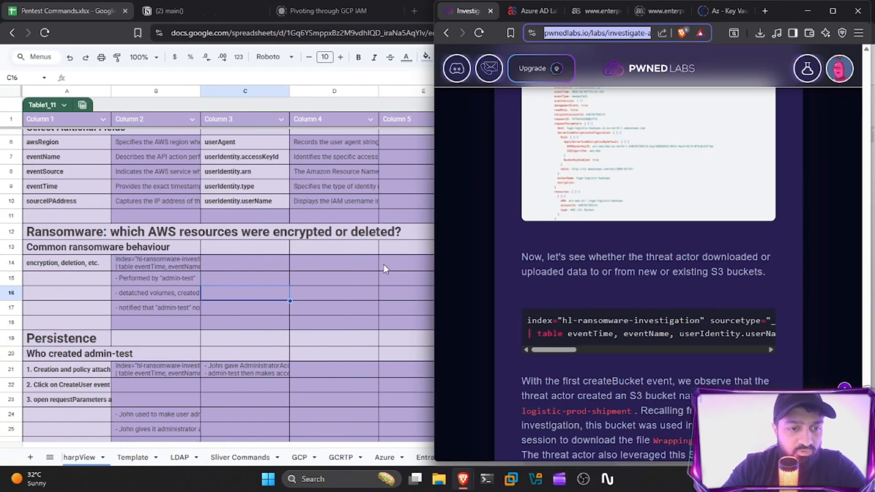
left_click(395, 264)
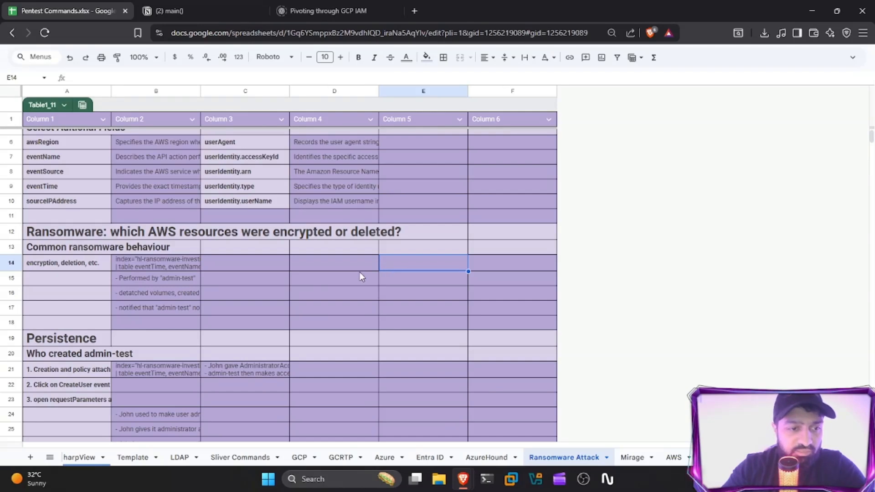
scroll(361, 276, "down", 1)
scroll(361, 276, "down", 1)
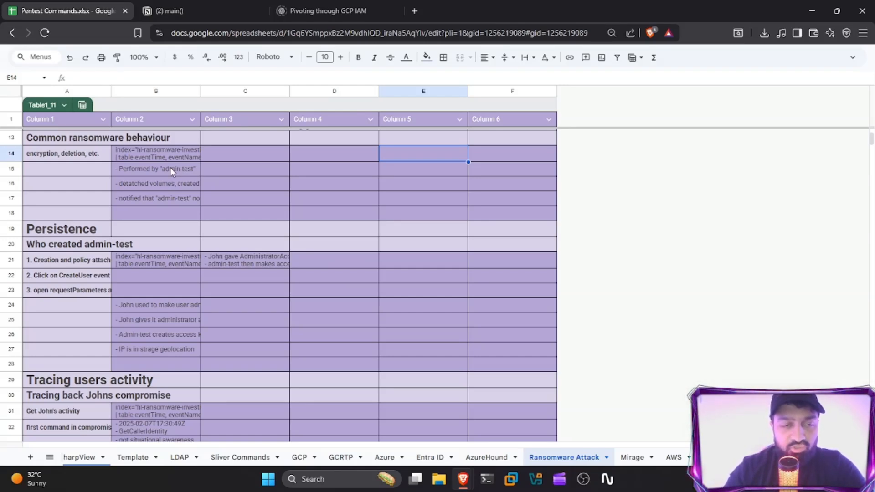
triple_click(160, 263)
key("ctrl+a")
key("ctrl+c")
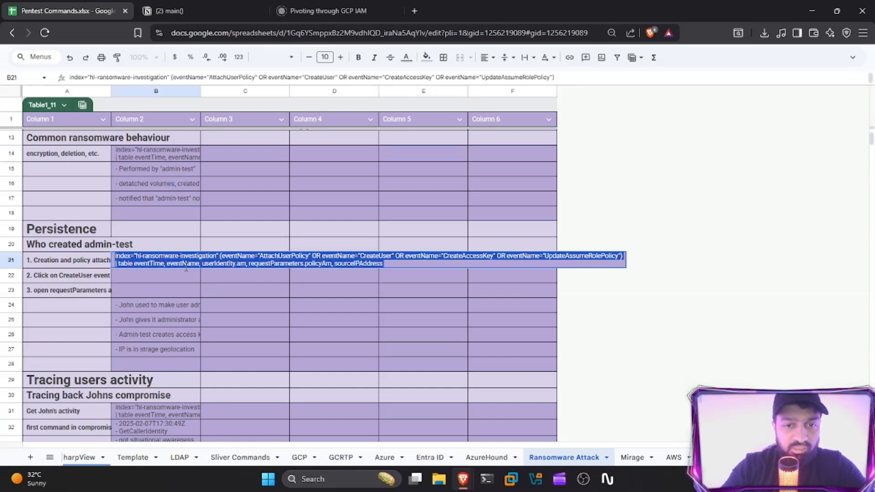
left_click(326, 288)
Replace the Splunk search with the copied AttachUserPolicy, CreateUser, CreateAccessKey and UpdateAssumeRolePolicy query and run it.
key("ctrl+super+Right")
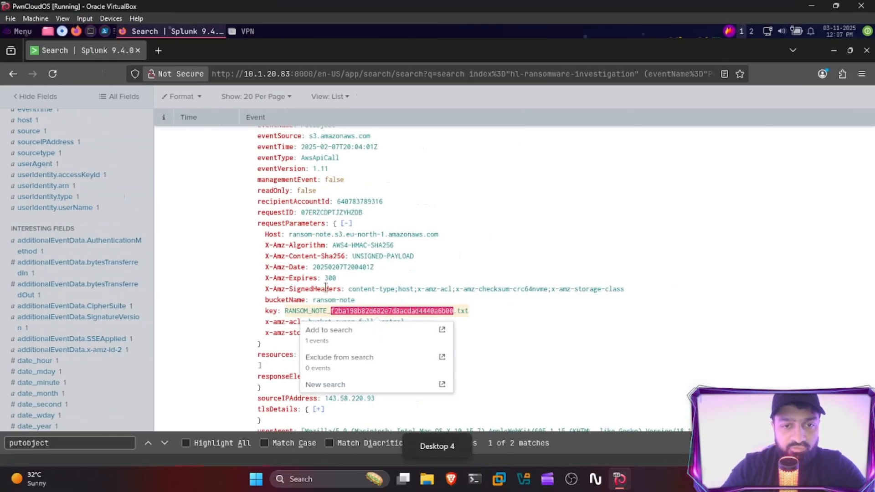
scroll(586, 160, "up", 10)
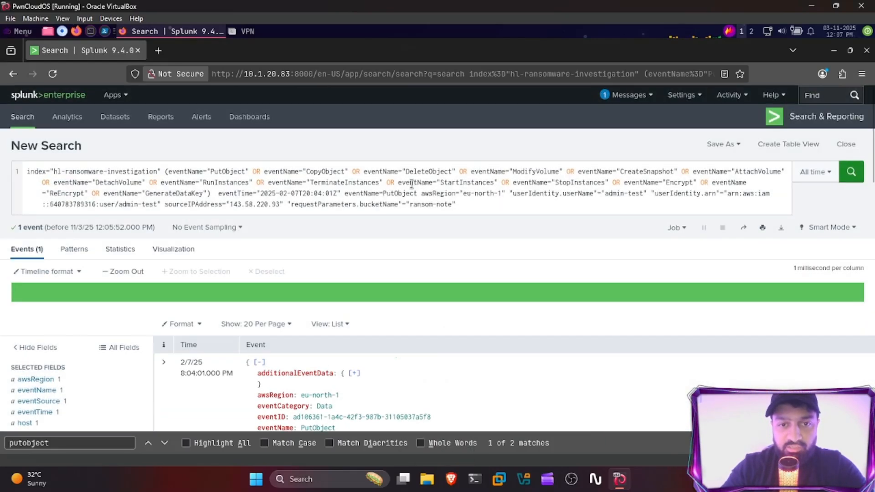
left_click(414, 182)
key("ctrl+a")
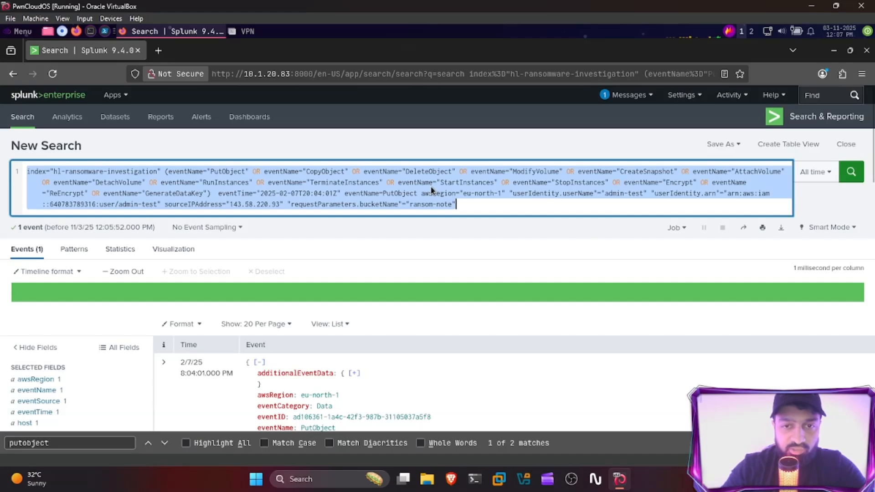
key("ctrl+v")
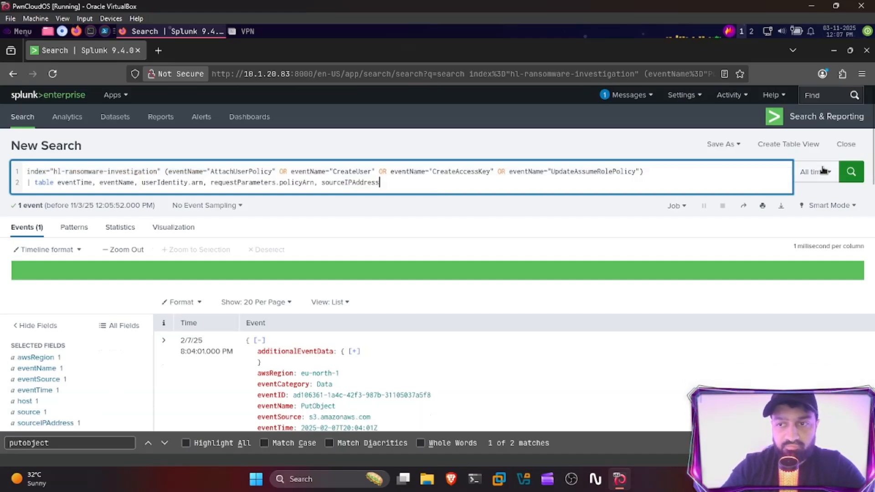
left_click(851, 172)
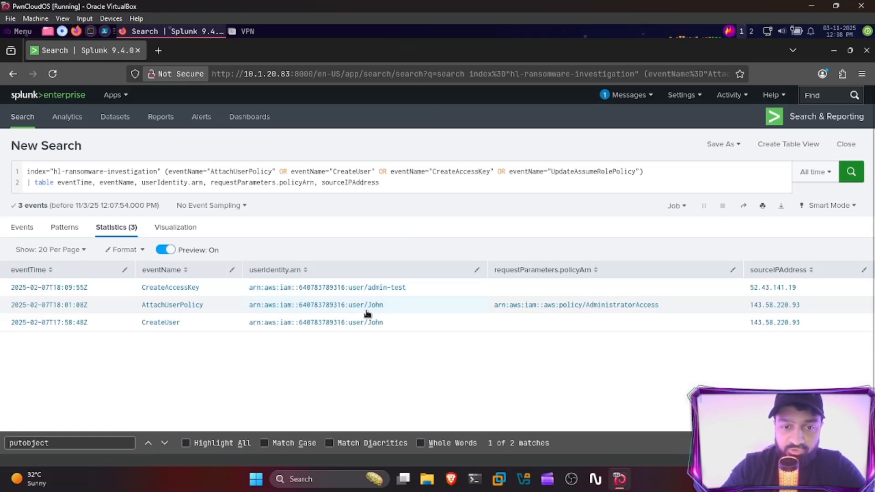
Examine the user ARN in the AttachUserPolicy row and sort the results by eventTime in ascending order.
left_click_drag(384, 307, 368, 309)
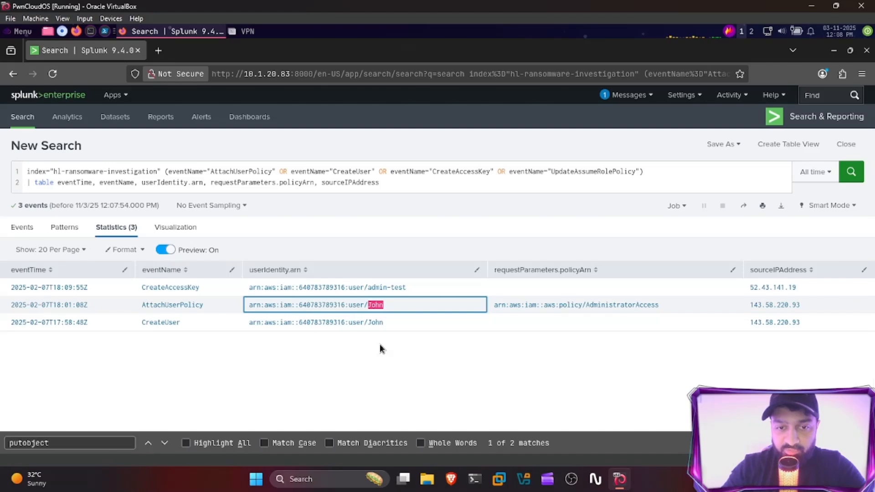
left_click(238, 343)
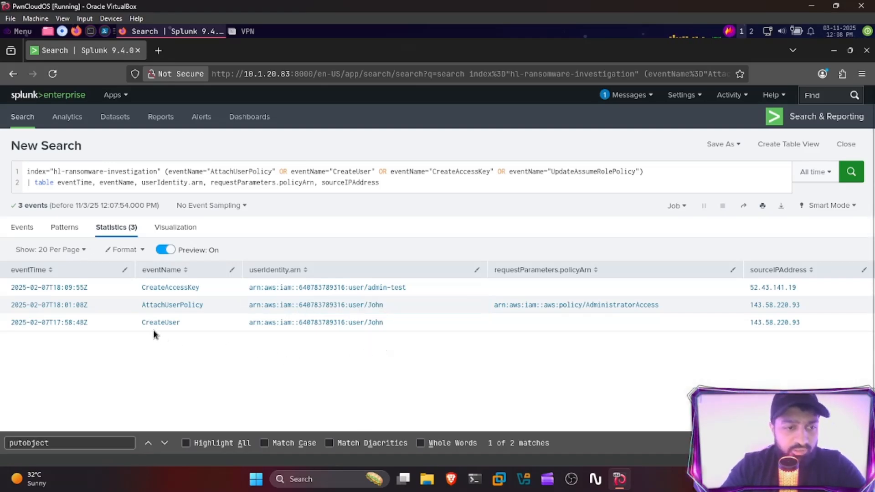
left_click(51, 272)
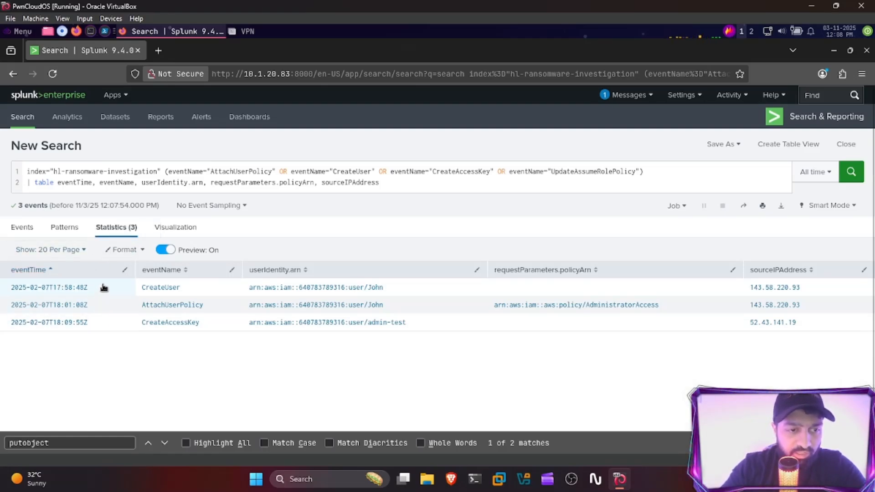
View the CreateUser event matching eventTime 2025-02-07T17:58:48Z and expand its requestParameters to examine the created userName.
left_click(172, 292)
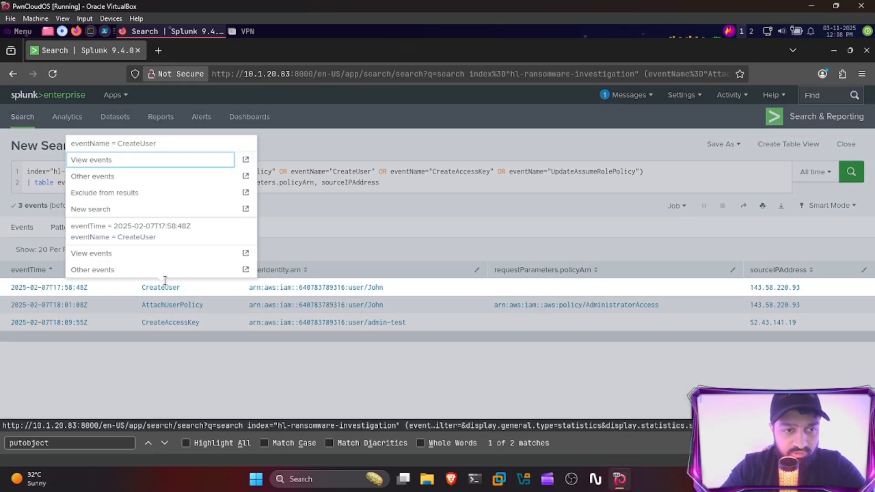
left_click(102, 254)
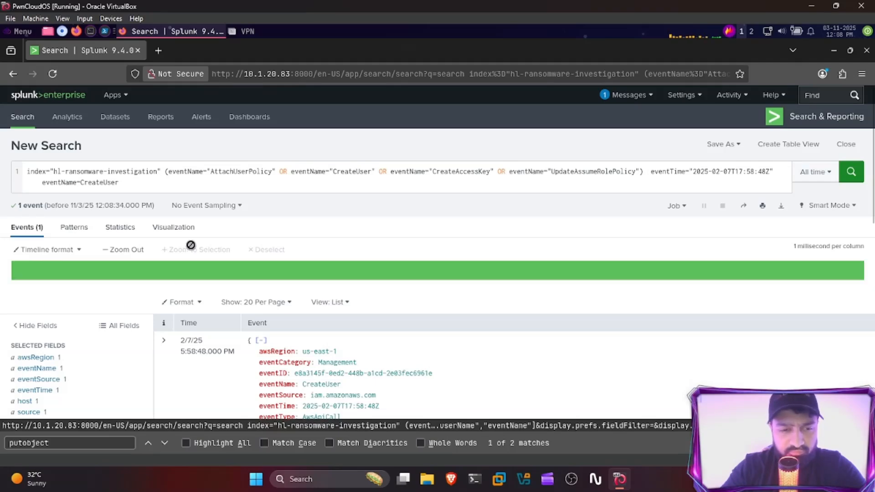
scroll(198, 244, "down", 5)
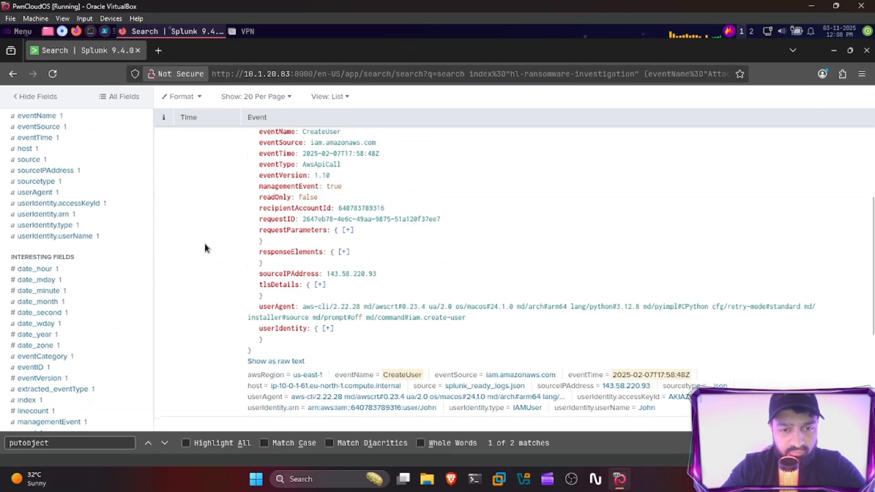
left_click(348, 230)
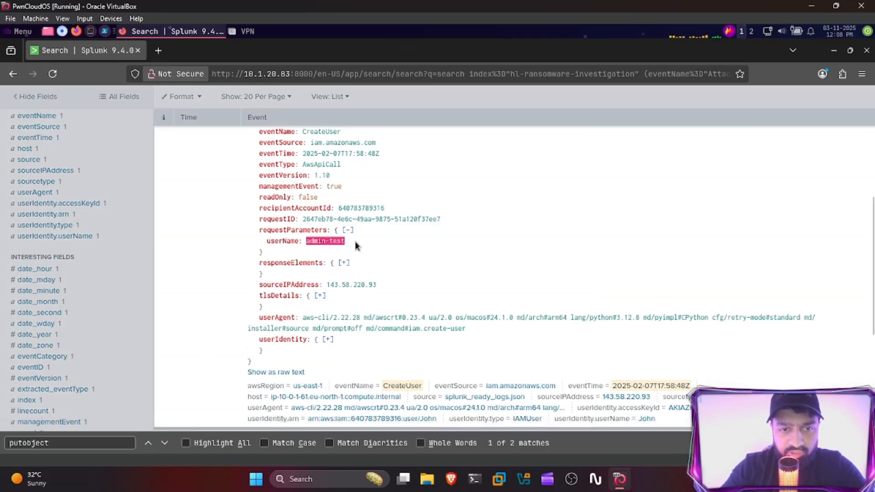
scroll(360, 254, "up", 3)
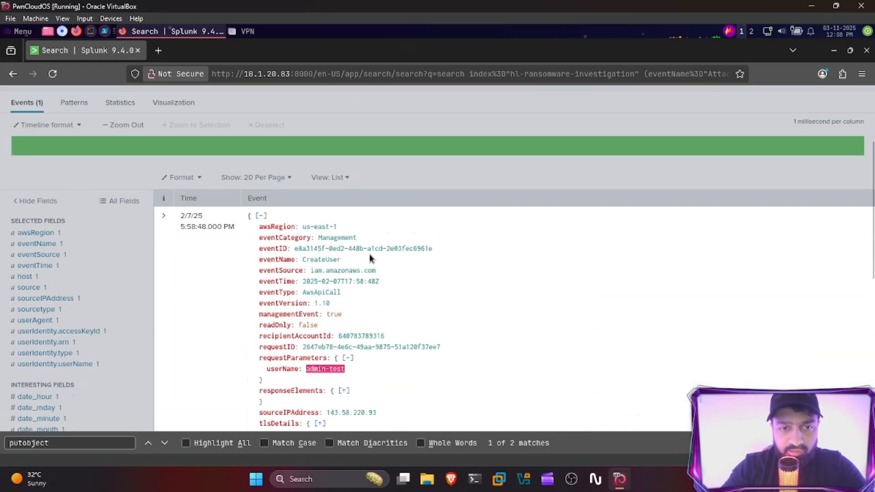
Return to the results table, sort it by ascending eventTime, and view the CreateAccessKey event matching eventTime 2025-02-07T18:09:55Z.
key("alt+Left")
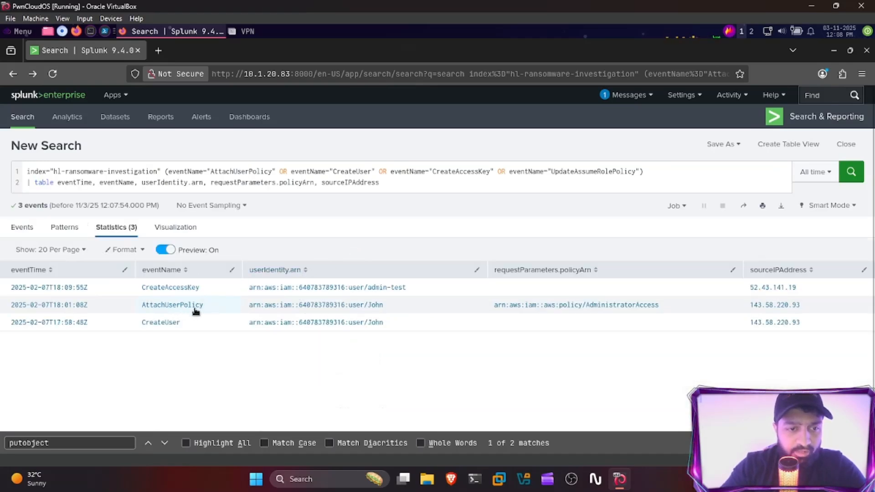
left_click(49, 271)
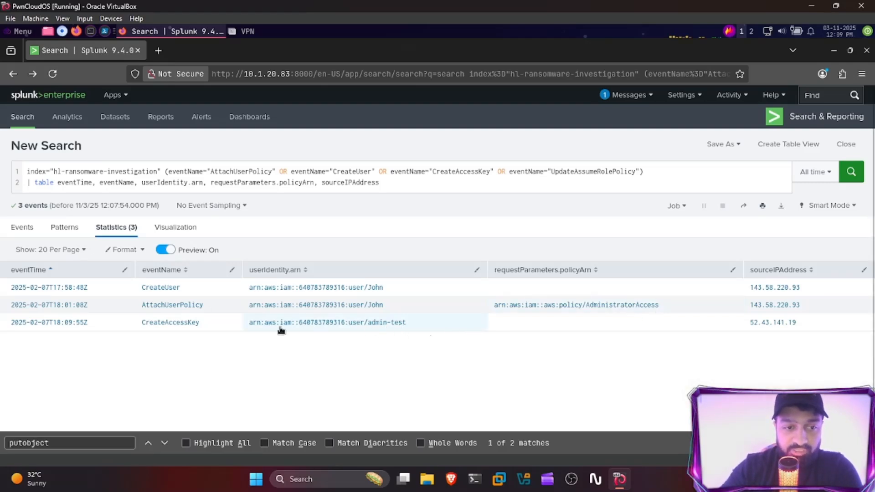
left_click(176, 326)
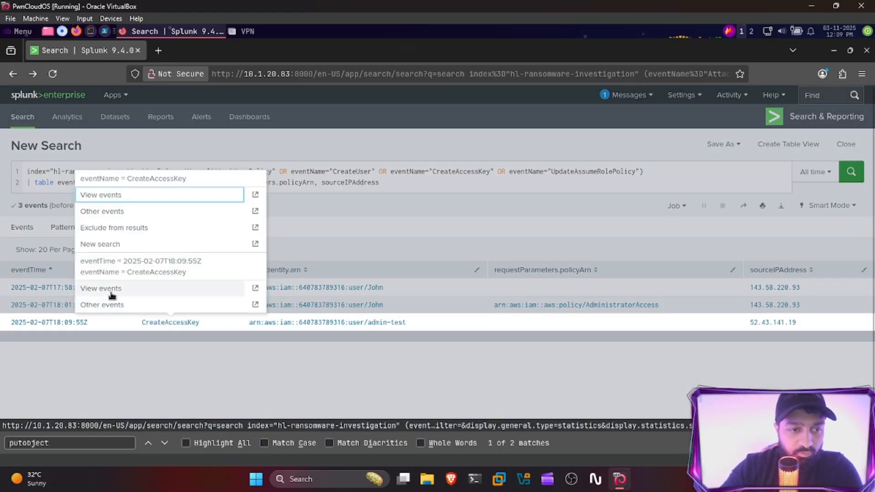
left_click(173, 292)
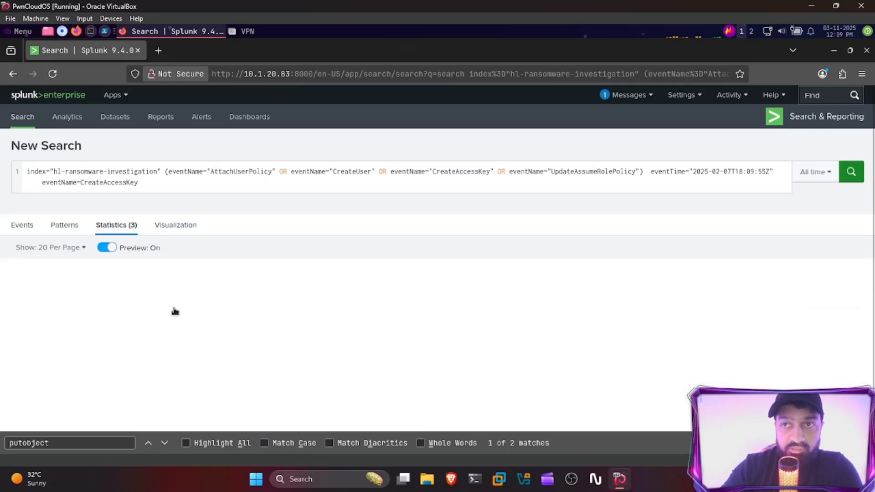
Expand the requestParameters of the CreateAccessKey event and examine which userName the access key was created for.
scroll(266, 304, "down", 1)
scroll(265, 304, "down", 5)
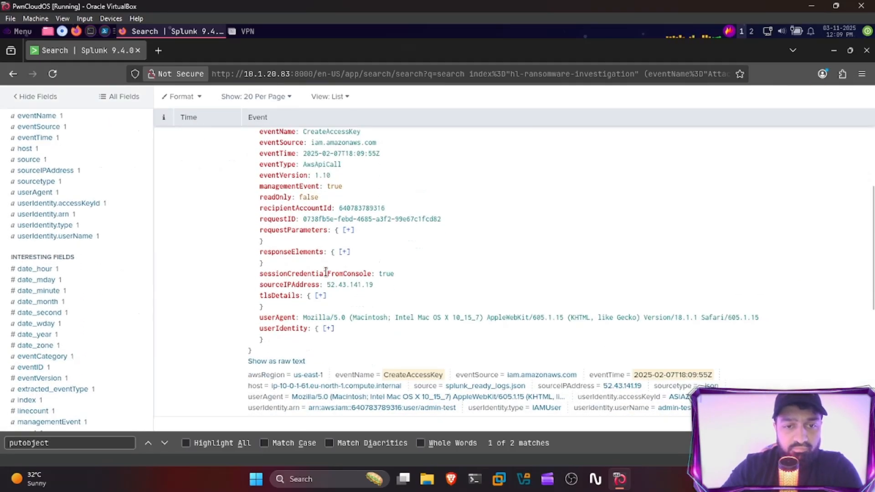
left_click(348, 231)
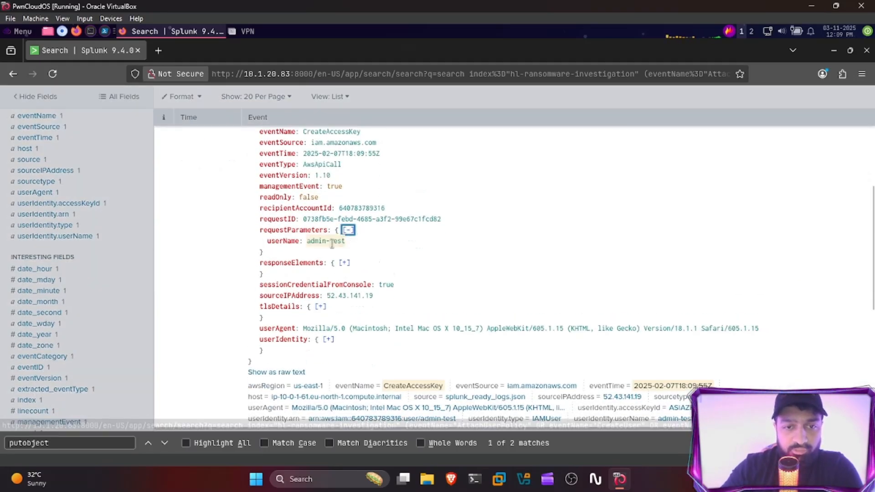
left_click_drag(311, 242, 346, 242)
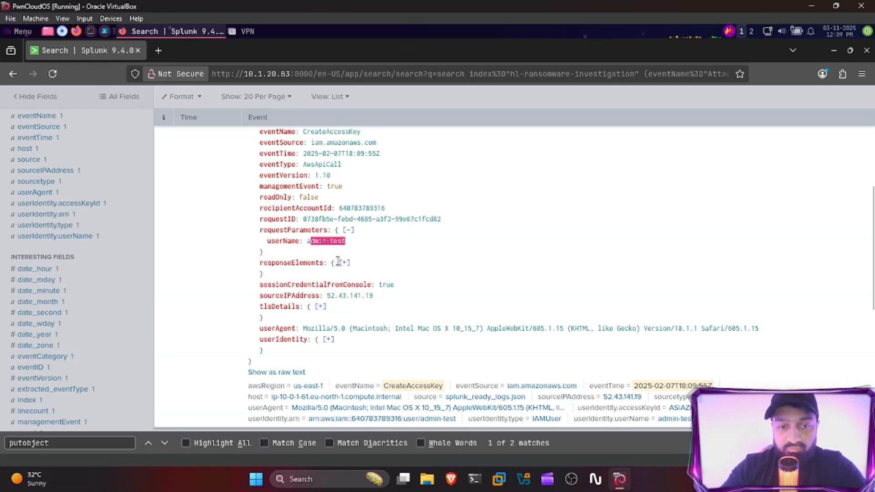
left_click(310, 241)
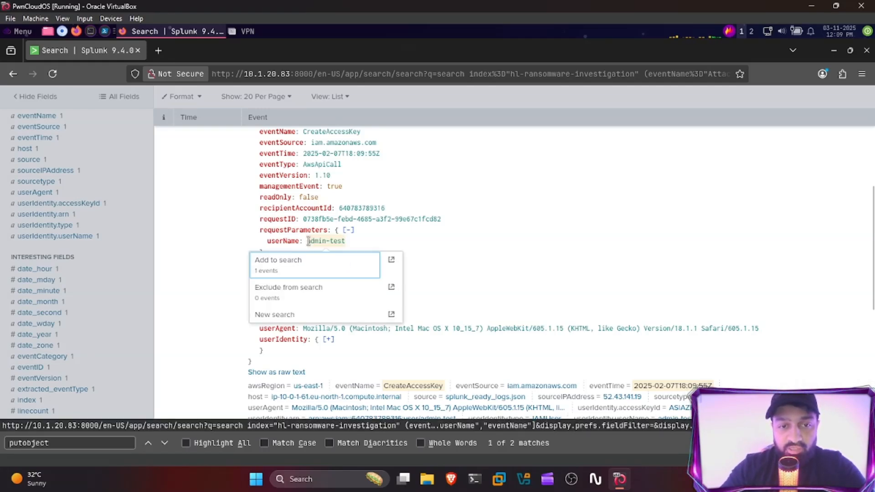
left_click(472, 244)
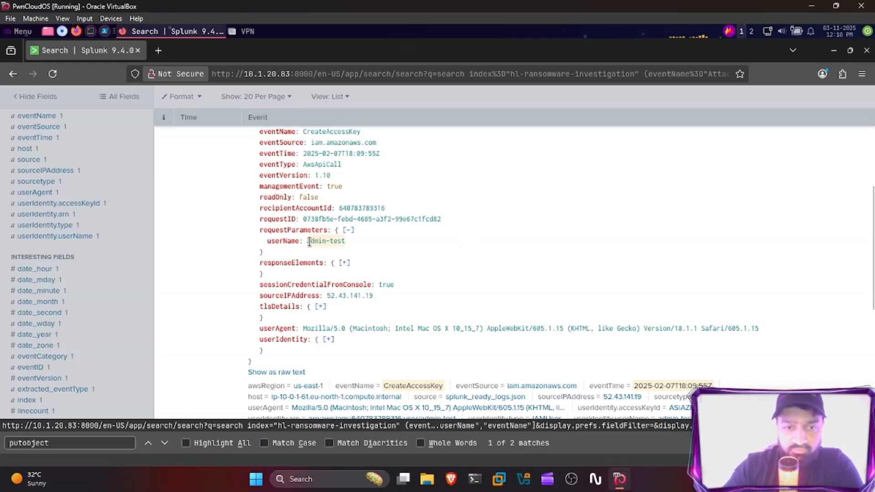
Examine the userAgent string of the CreateAccessKey event to identify how the request was made.
left_click_drag(303, 328, 762, 331)
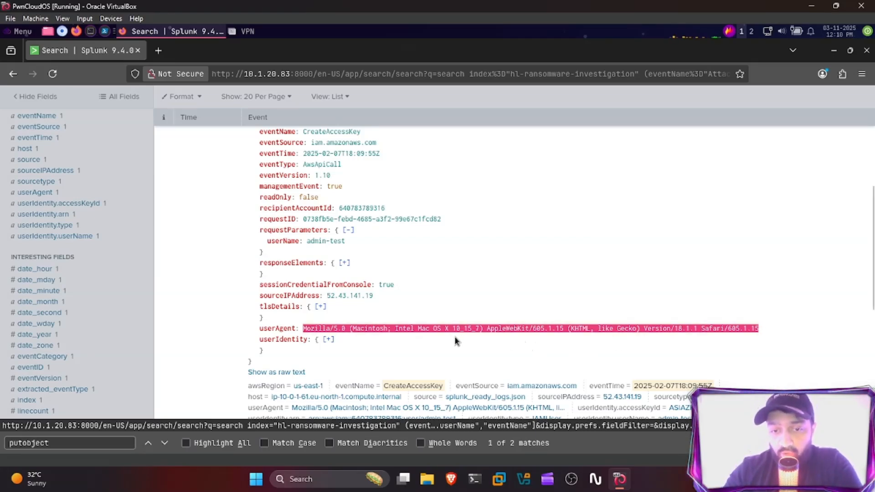
left_click(417, 338)
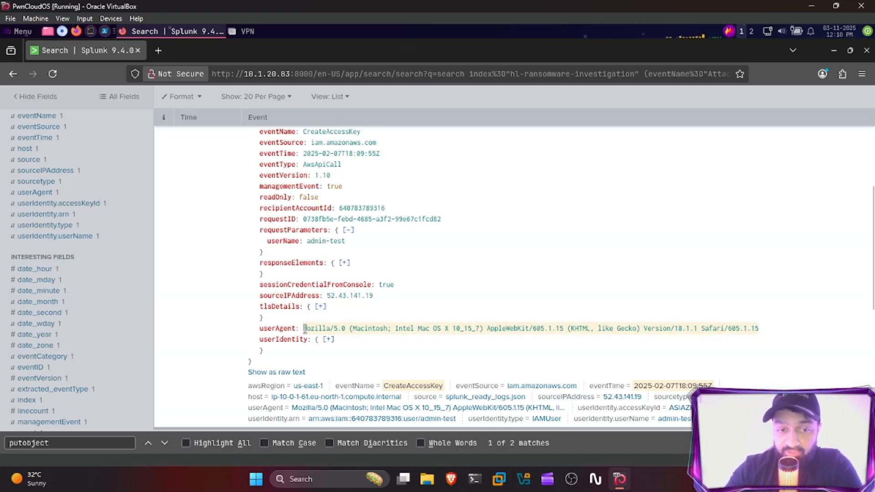
left_click_drag(305, 328, 757, 328)
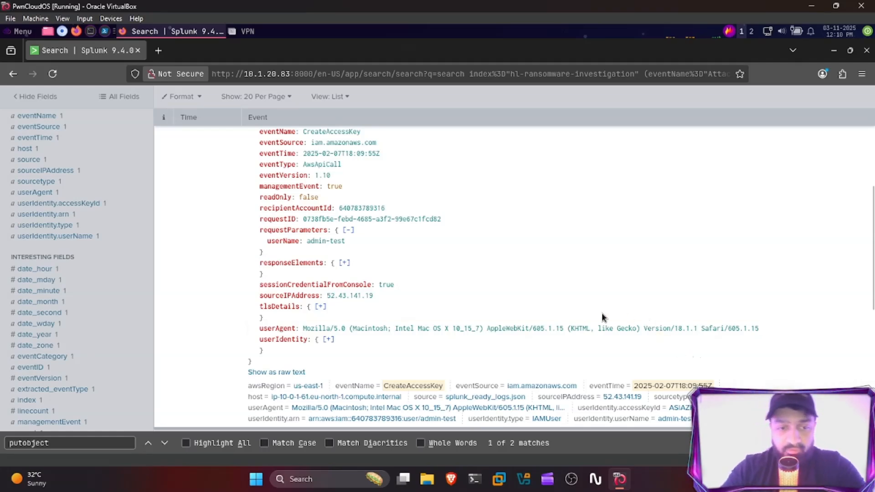
Return from the CreateAccessKey event details to the table of user-creation, policy-attachment and access-key events.
scroll(473, 280, "up", 5)
scroll(453, 267, "down", 4)
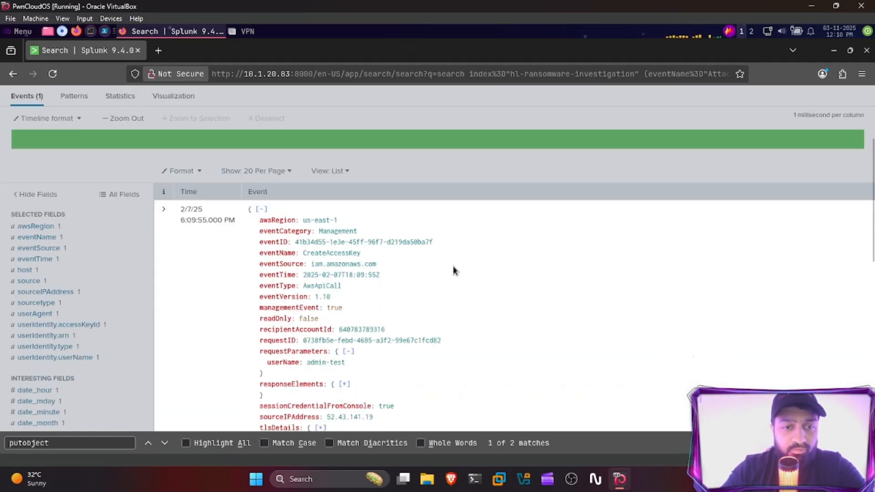
key("alt+Left")
key("alt+Left")
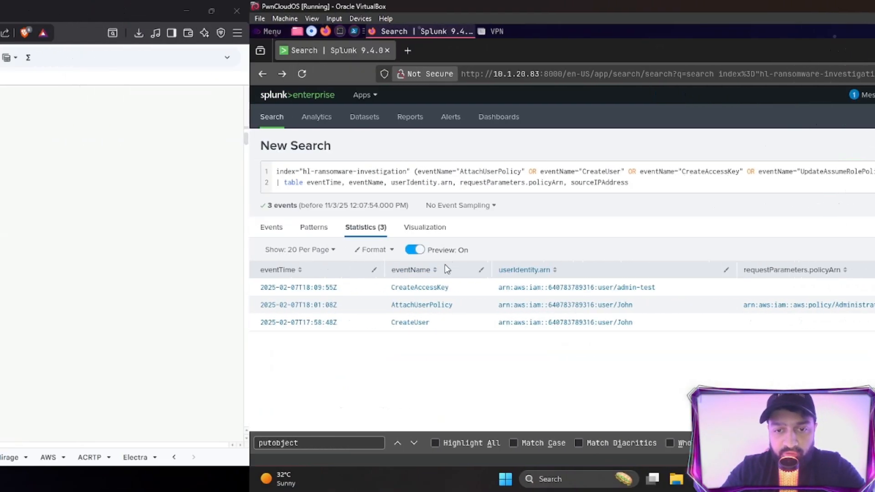
Switch to the Pentest Commands spreadsheet and copy the user-activity Splunk query from cell B31 of the Ransomware Attack sheet.
scroll(425, 264, "down", 2)
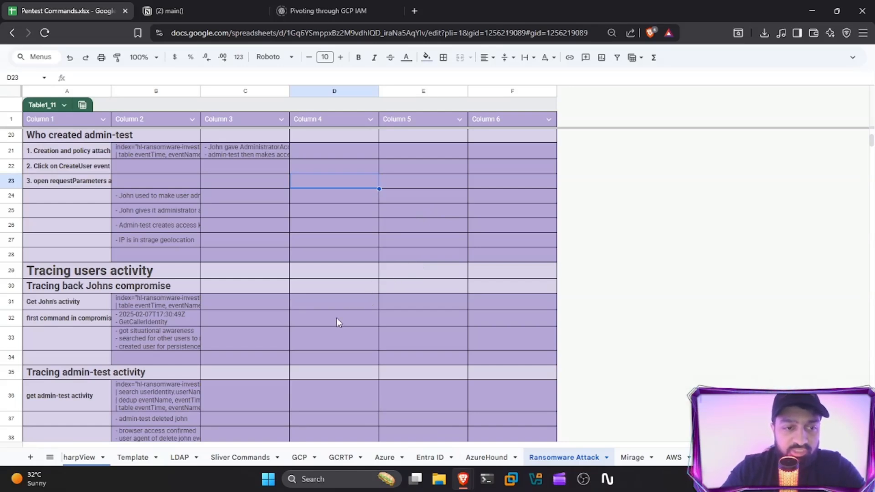
double_click(151, 301)
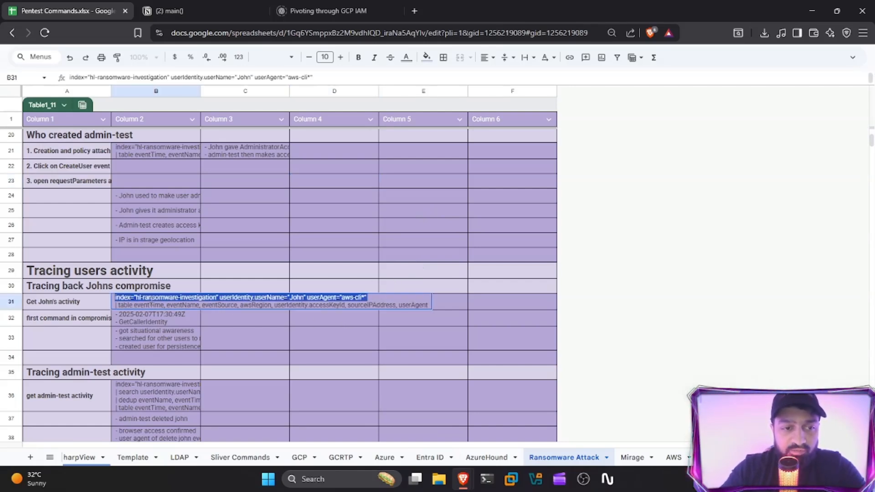
key("ctrl+a")
key("ctrl+c")
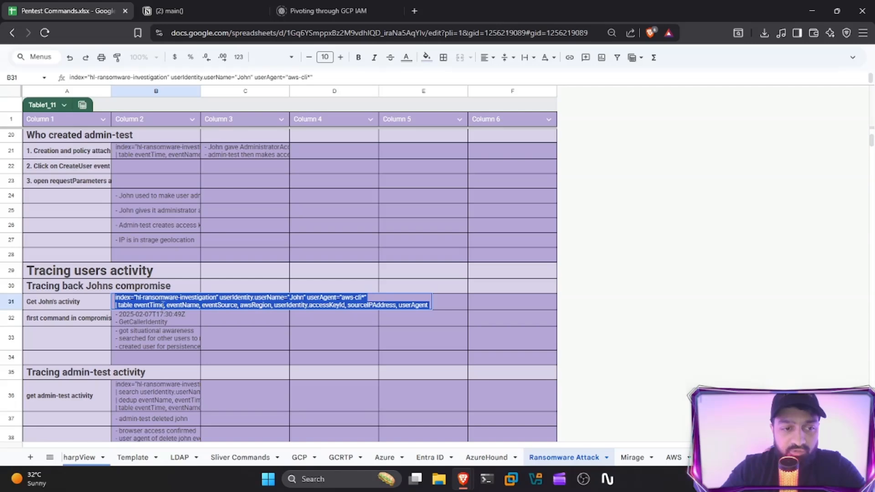
left_click(238, 320)
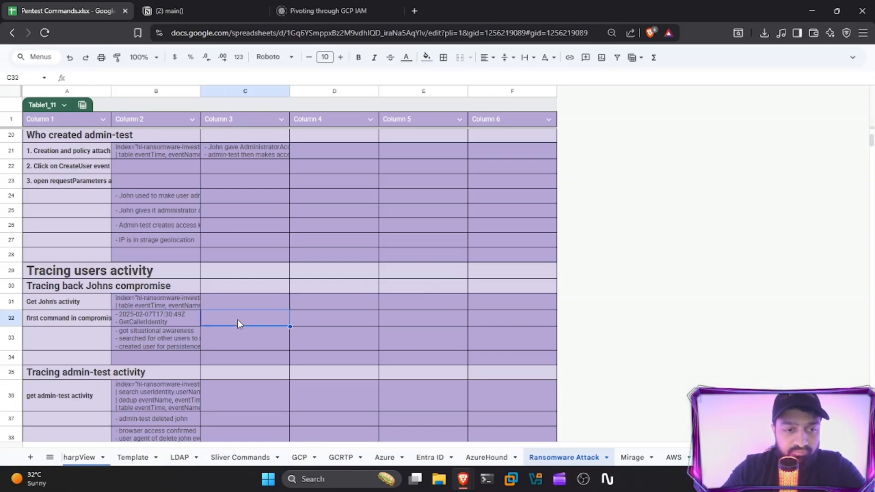
Switch back to Splunk and run the copied query listing the compromised user's events with userAgent "aws-cli*" in index "hl-ransomware-investigation".
key("ctrl+super+Right")
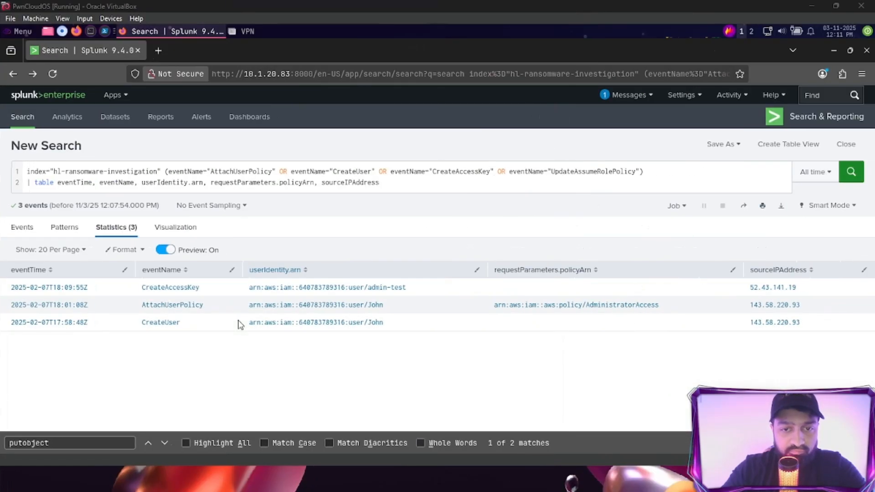
key("ctrl+a")
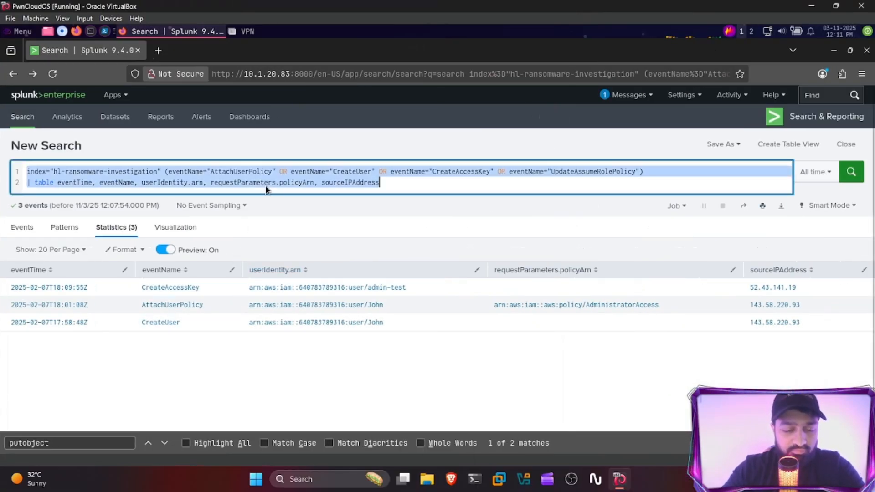
key("ctrl+v")
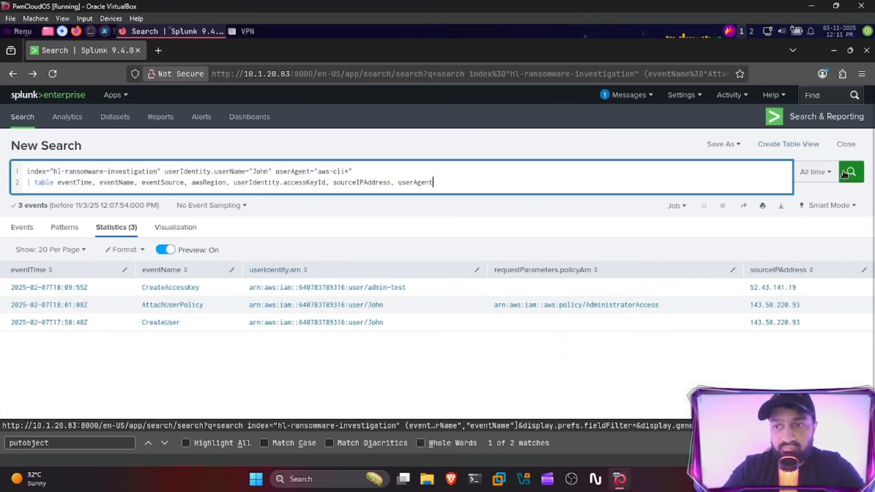
key("Return")
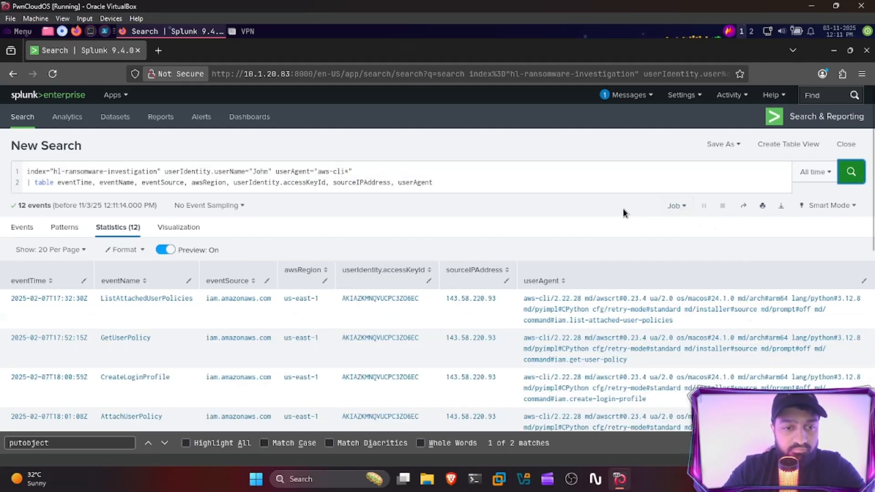
Sort the table of the compromised user's aws-cli events by ascending eventTime.
scroll(622, 207, "down", 3)
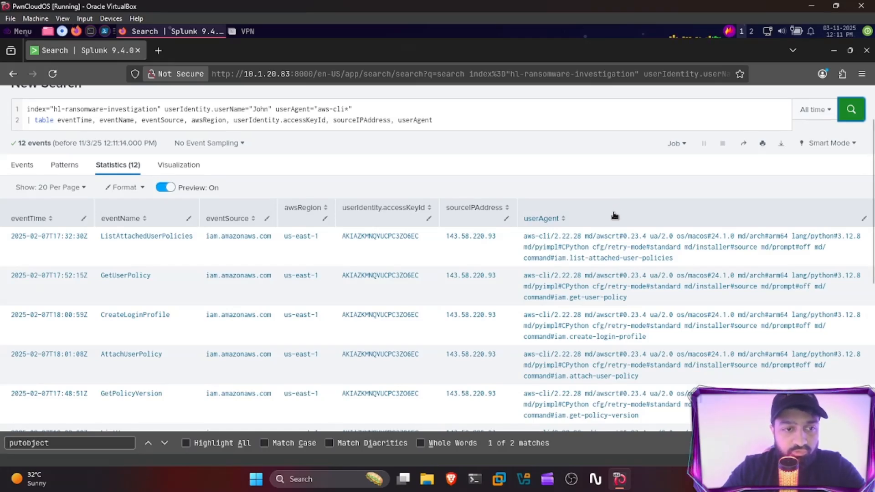
scroll(530, 179, "down", 3)
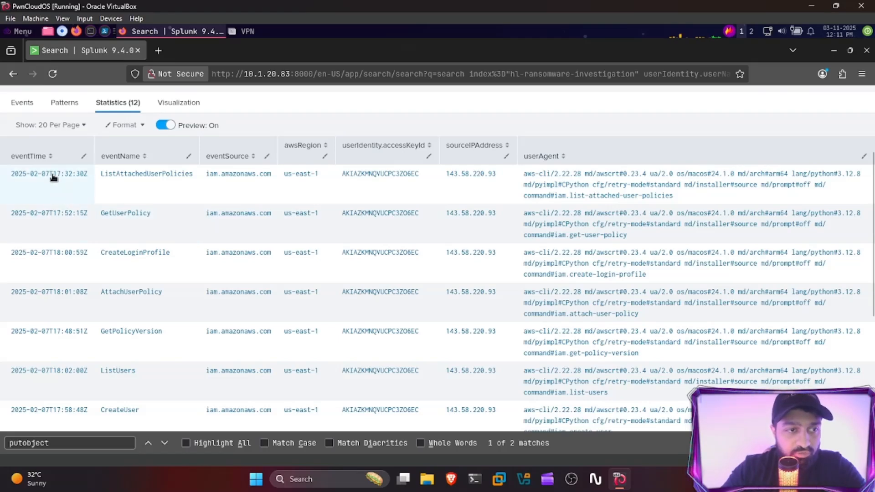
left_click(51, 158)
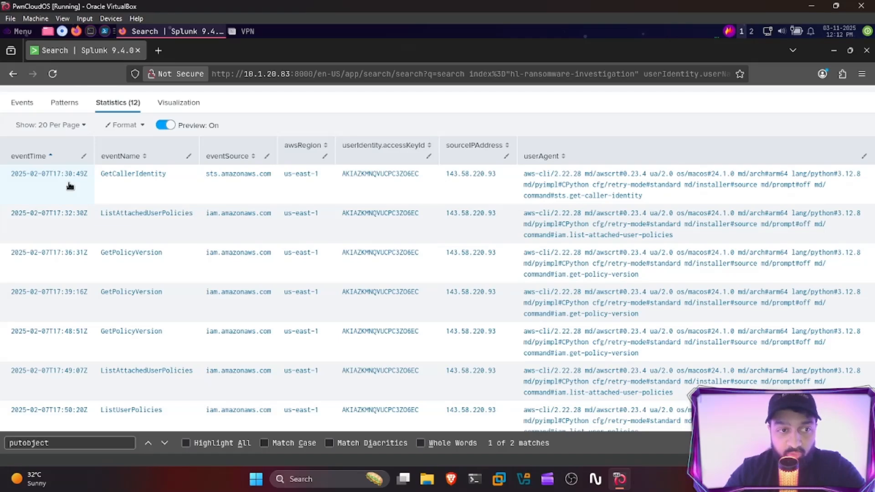
View the ListAttachedUserPolicies event matching eventTime 2025-02-07T17:32:30Z and expand its requestParameters to examine the queried userName.
left_click(147, 221)
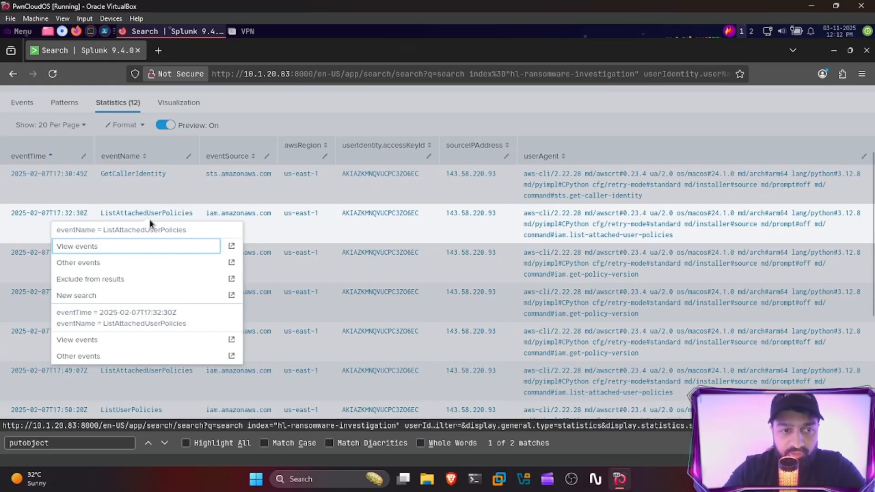
left_click(97, 339)
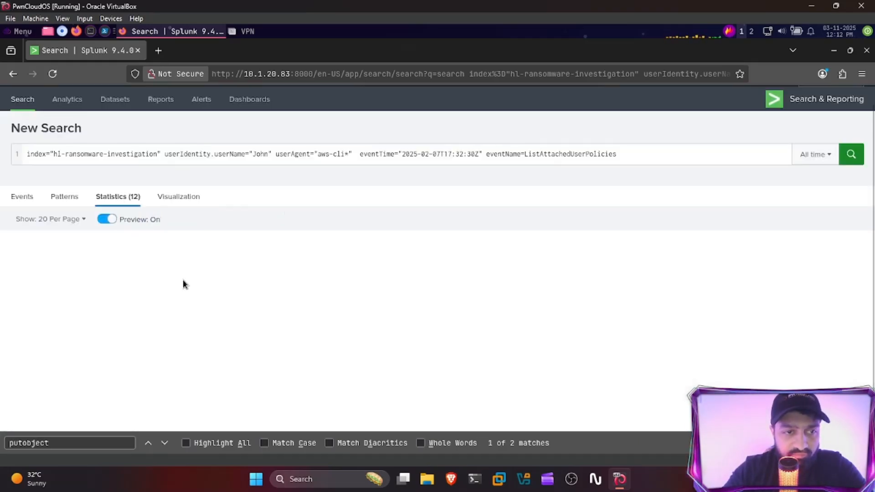
scroll(267, 264, "down", 5)
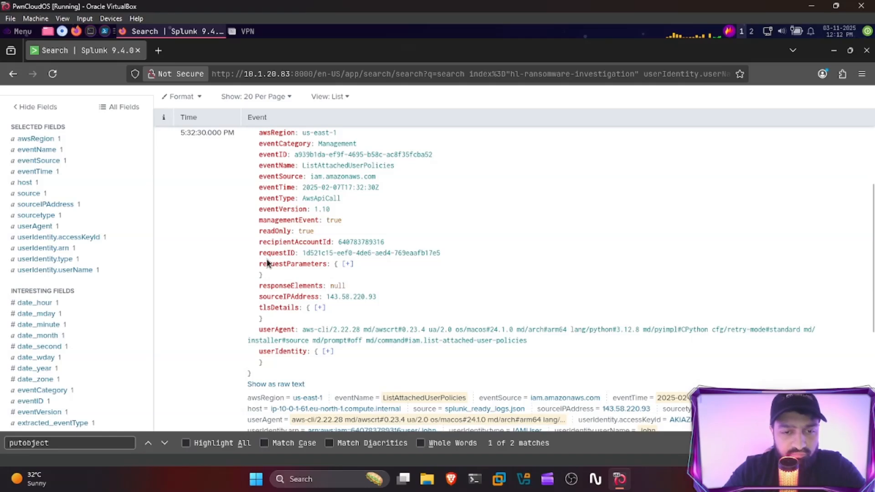
left_click(348, 264)
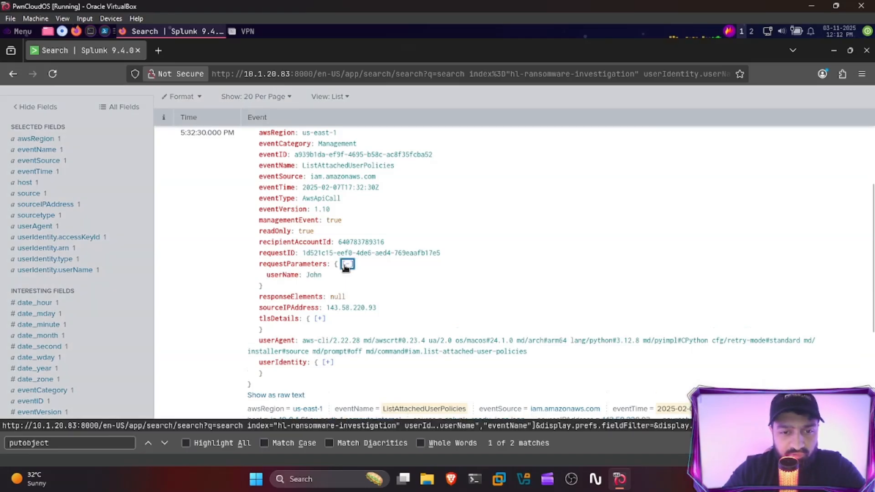
left_click_drag(323, 276, 291, 278)
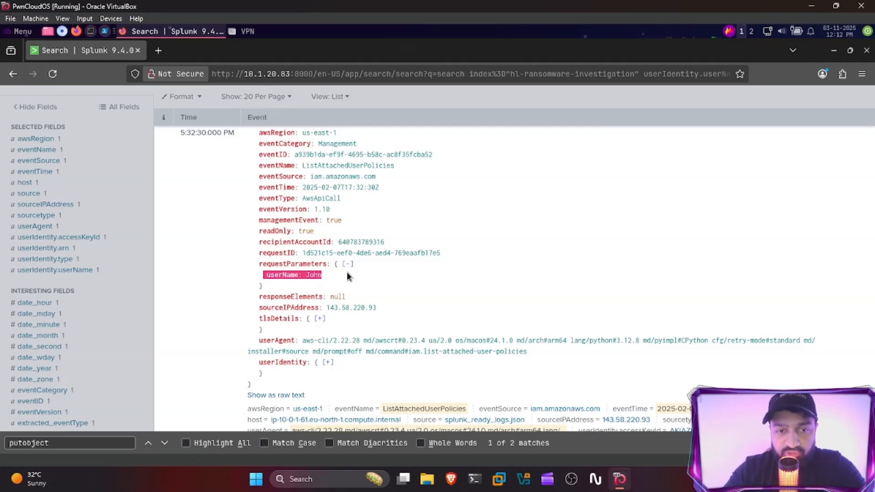
Return from the ListAttachedUserPolicies event to the aws-cli activity table and sort it by ascending eventTime again.
scroll(346, 254, "up", 3)
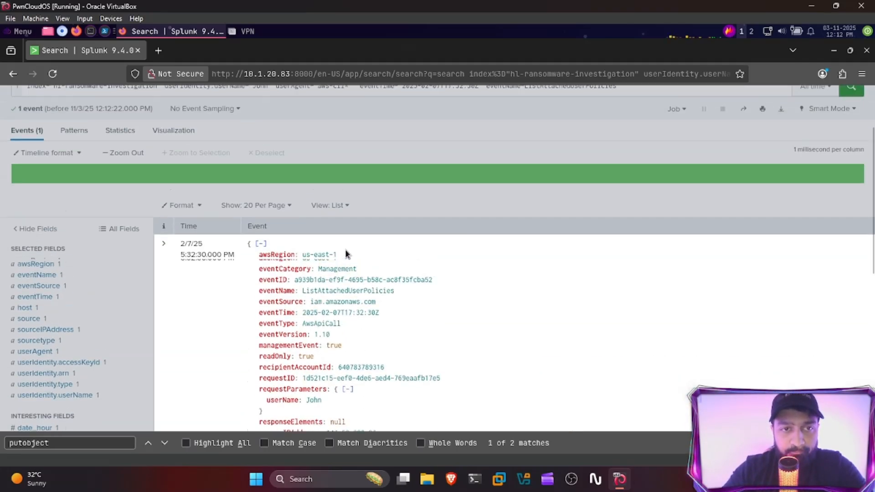
key("alt+Left")
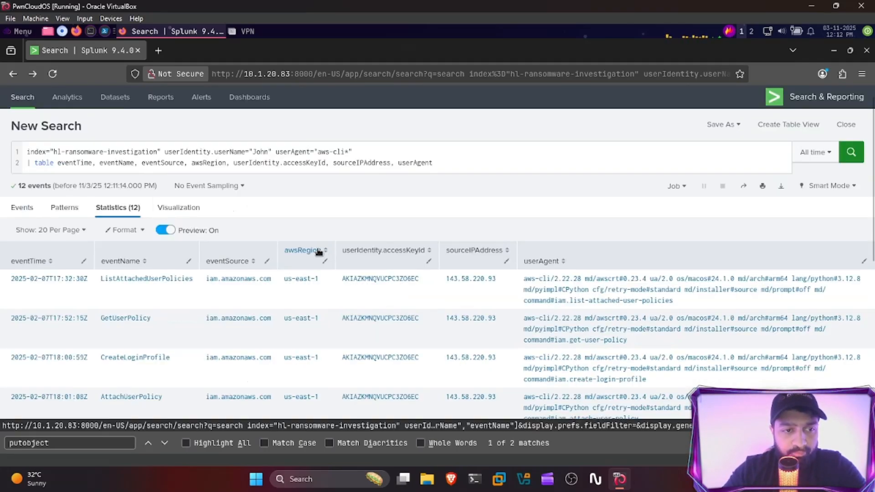
scroll(319, 252, "down", 3)
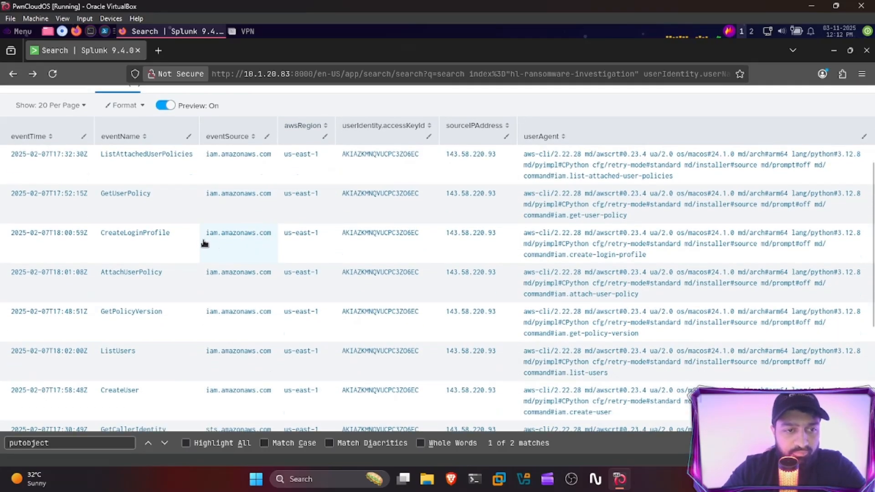
scroll(191, 244, "up", 2)
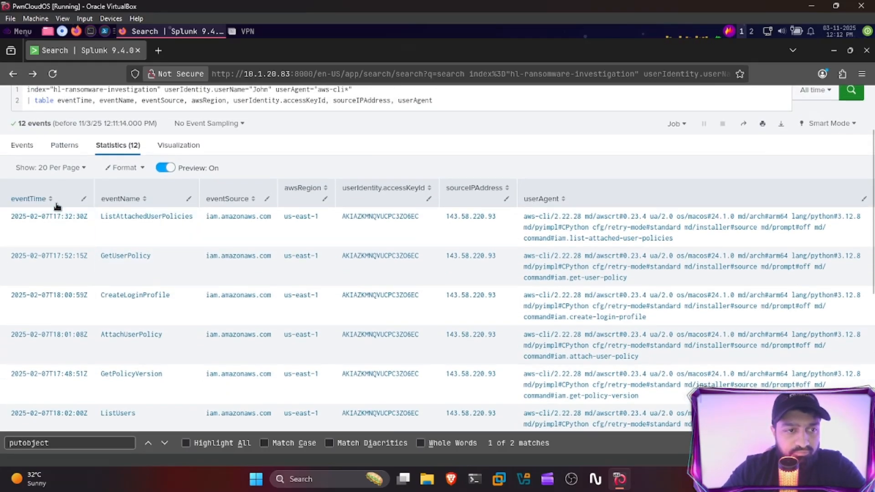
left_click(51, 201)
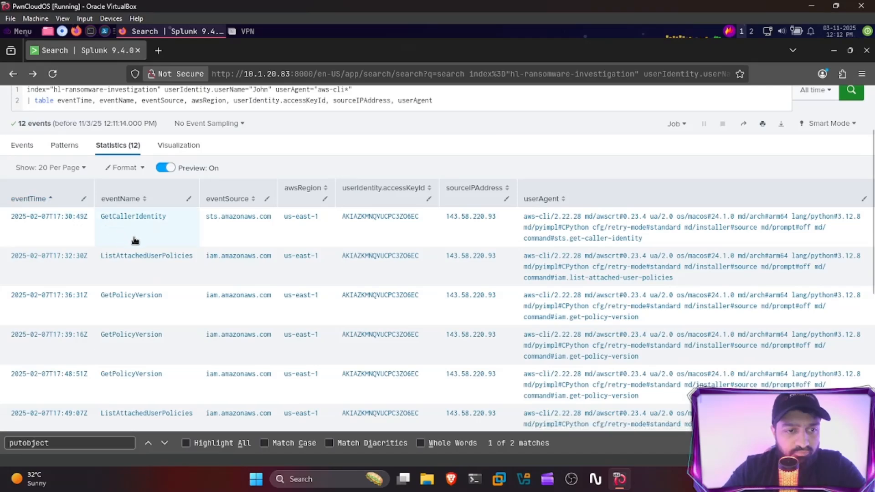
Examine the chronological sequence of the compromised user's API calls, from GetCallerIdentity through policy enumeration to CreateUser, AttachUserPolicy and ListUsers.
scroll(135, 240, "down", 1)
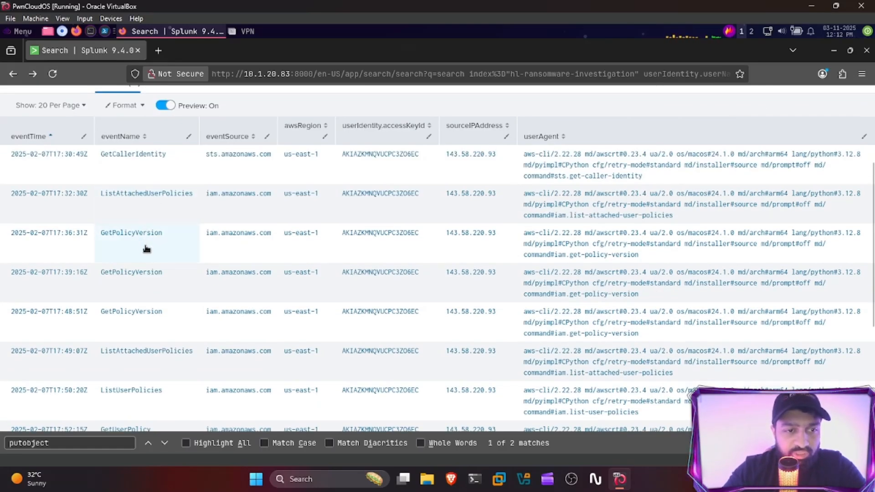
scroll(143, 245, "down", 2)
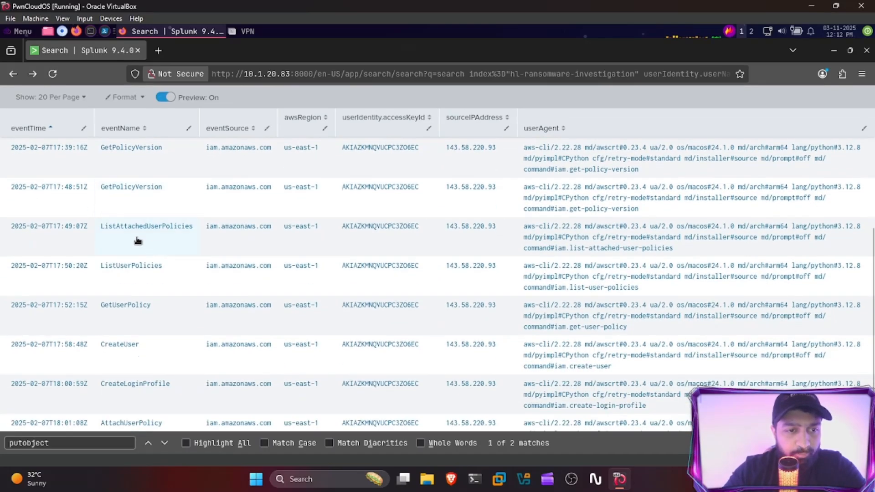
scroll(151, 240, "up", 2)
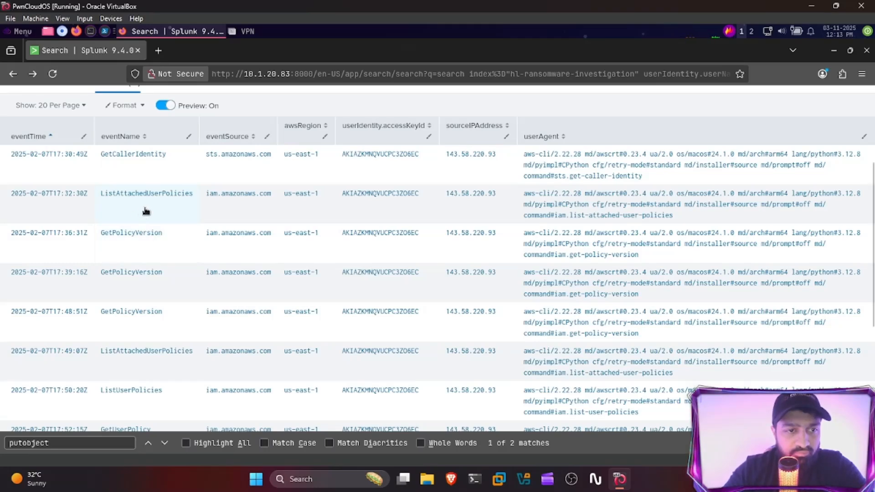
scroll(153, 228, "down", 2)
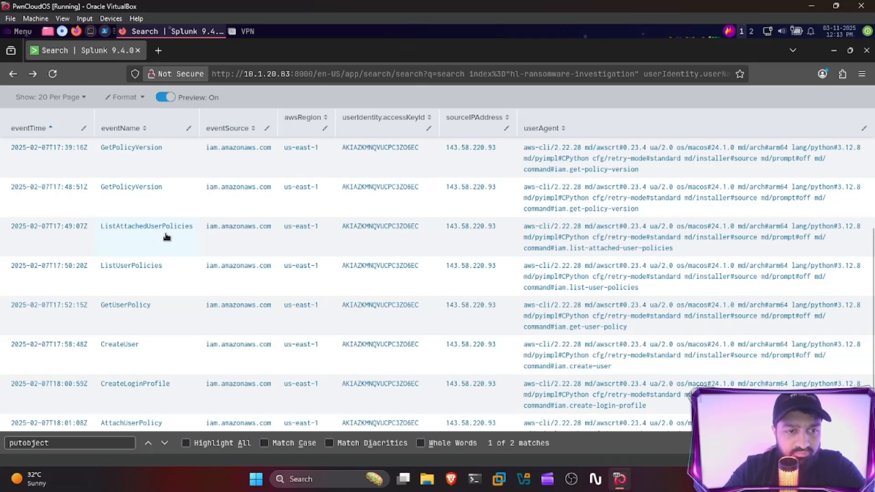
scroll(146, 248, "down", 2)
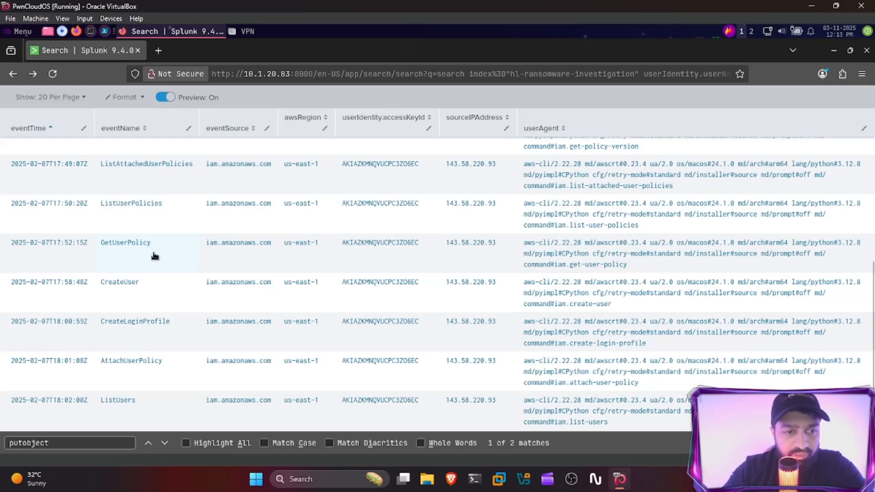
scroll(152, 256, "down", 1)
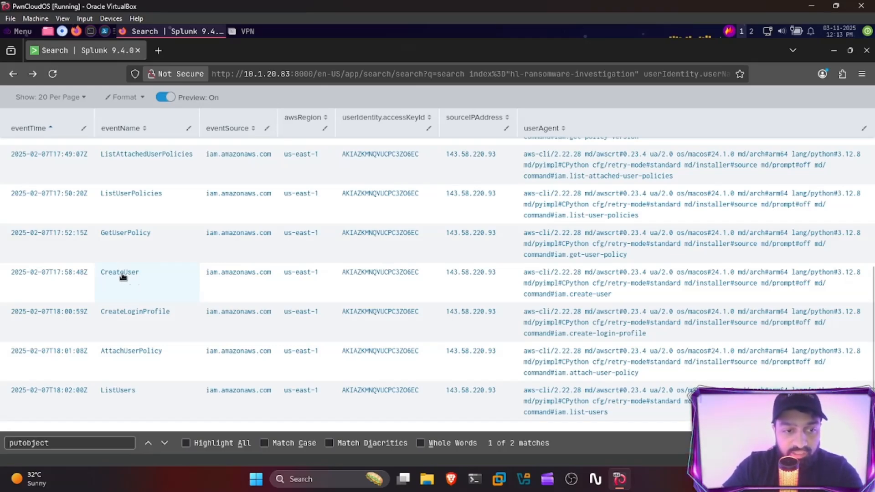
View the CreateUser event matching eventTime 2025-02-07T17:58:48Z, expand its requestParameters, and examine the created userName and remaining event details.
left_click(122, 275)
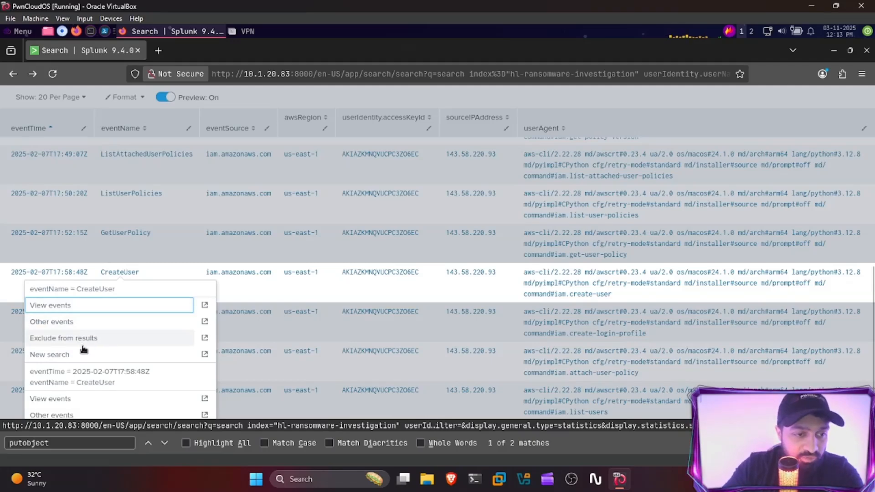
left_click(68, 397)
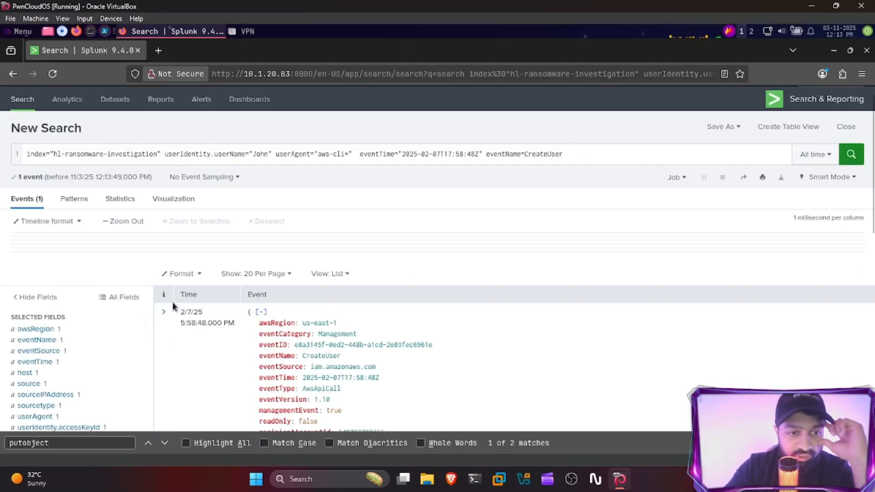
scroll(225, 298, "down", 3)
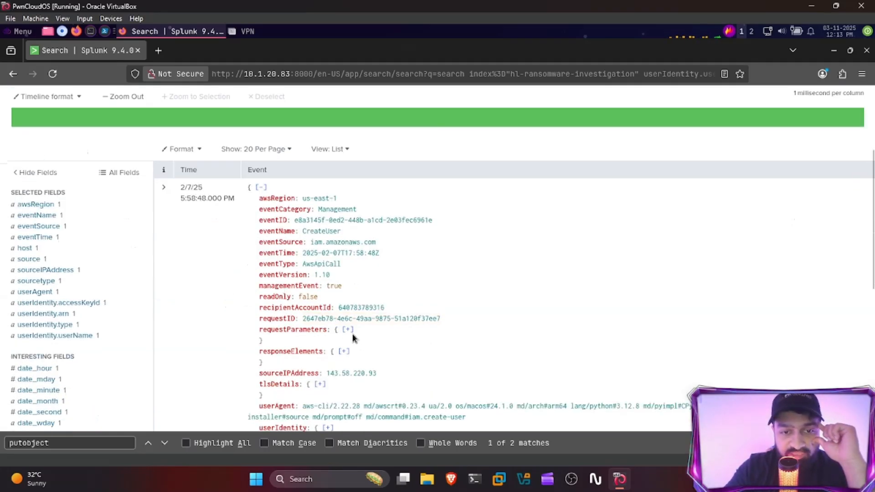
left_click(348, 330)
left_click_drag(306, 341, 349, 344)
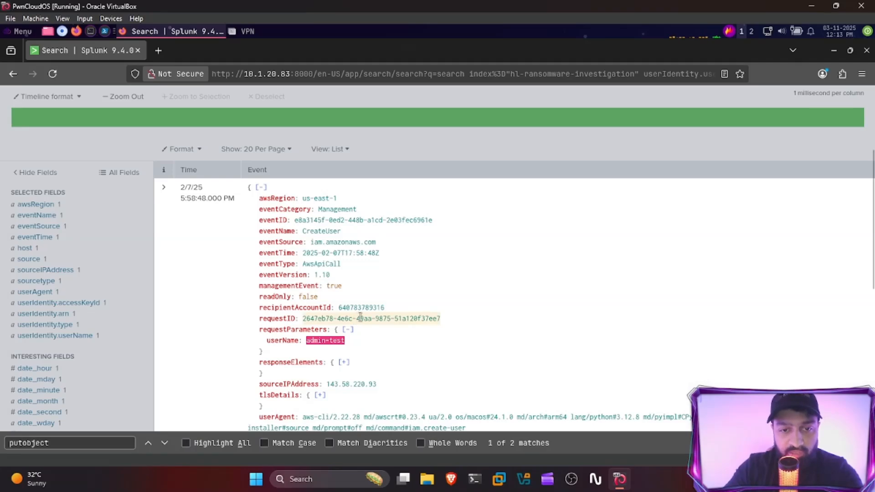
left_click(377, 145)
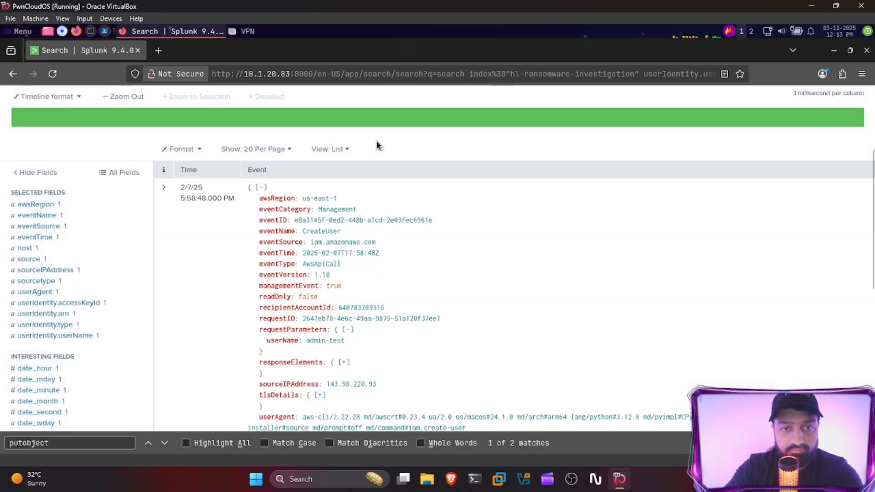
scroll(333, 152, "down", 5)
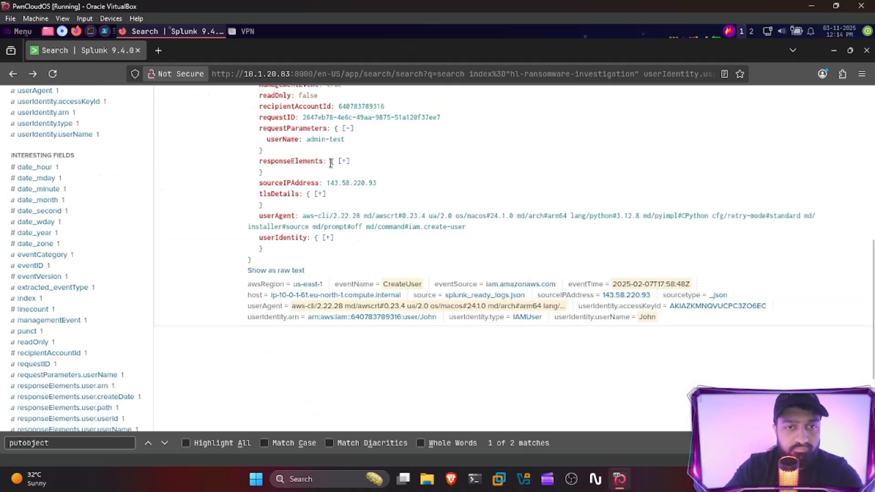
Return from the CreateUser event to the aws-cli activity table, sort it by ascending eventTime, and review the calls around CreateUser.
key("alt+Left")
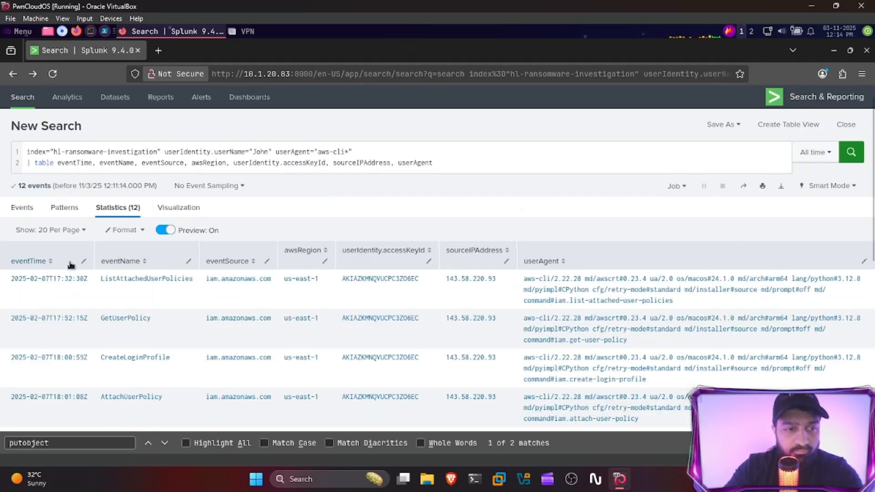
left_click(49, 269)
scroll(170, 257, "down", 3)
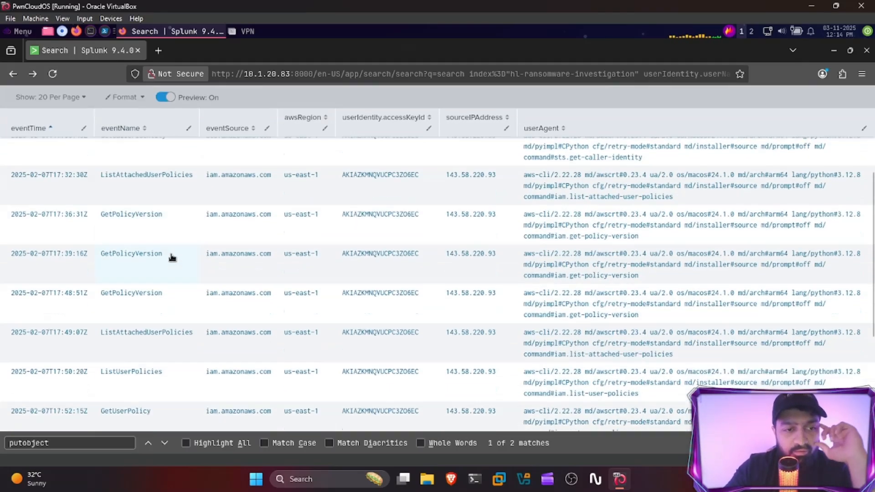
scroll(170, 258, "down", 2)
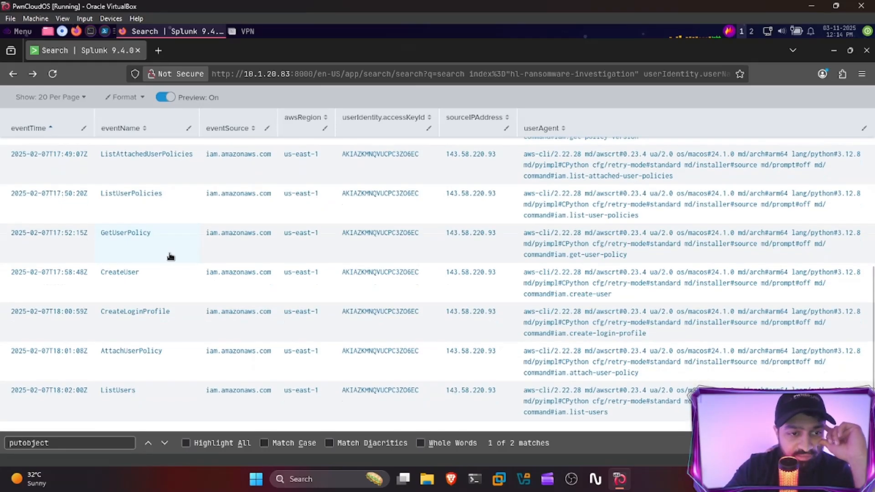
View the CreateLoginProfile event matching eventTime 2025-02-07T18:00:59Z, examine its expanded requestParameters and eventName, and return to the aws-cli activity table.
left_click(156, 322)
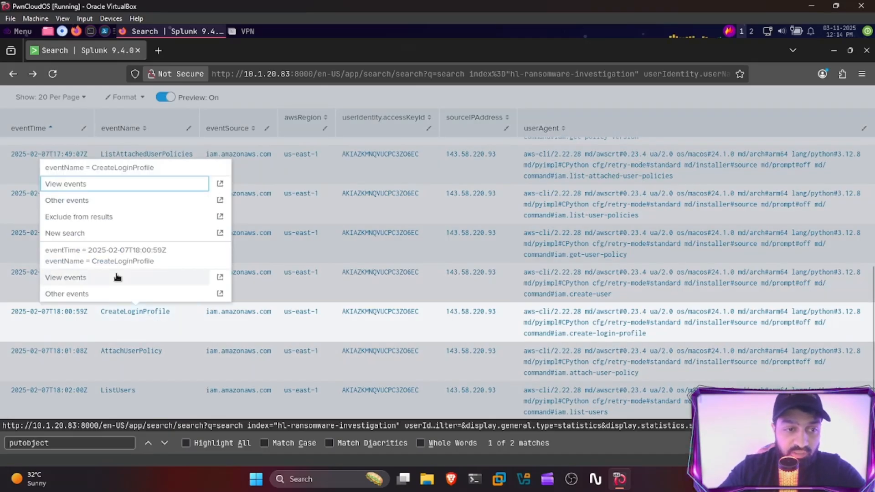
left_click(102, 278)
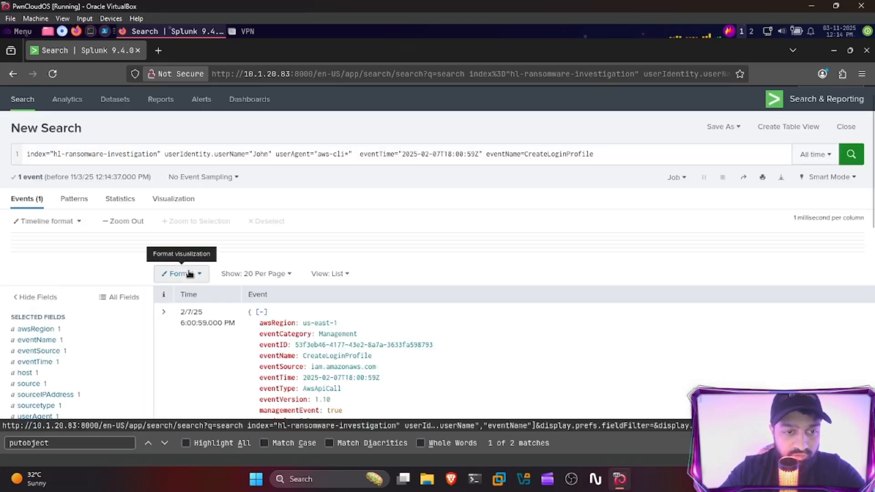
scroll(228, 278, "down", 10)
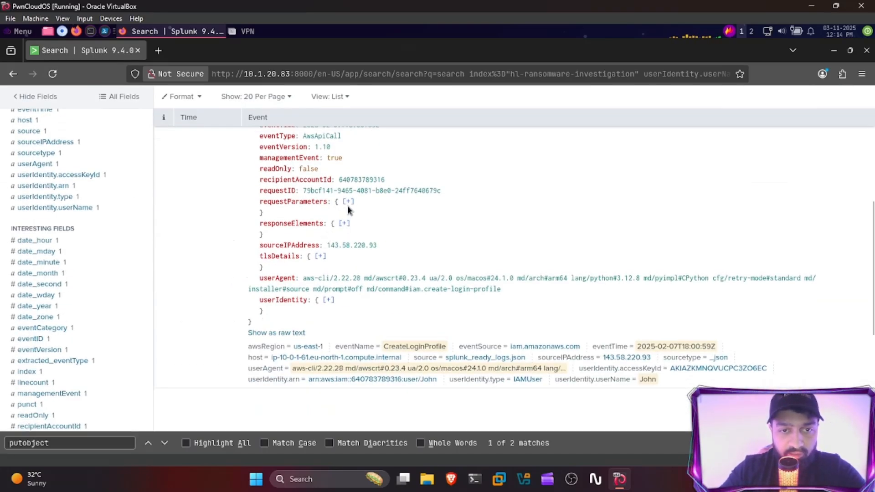
left_click(348, 202)
left_click_drag(307, 224, 357, 229)
scroll(356, 229, "up", 5)
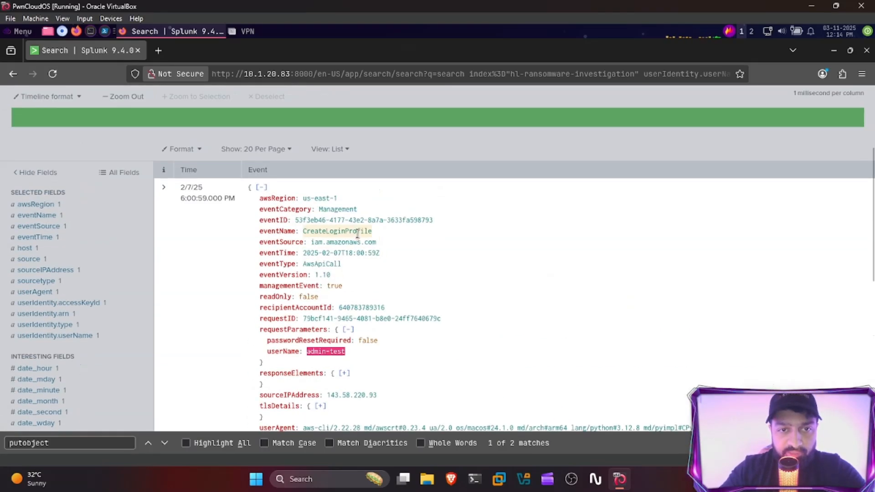
left_click_drag(307, 293, 370, 294)
scroll(386, 296, "down", 1)
scroll(385, 296, "down", 1)
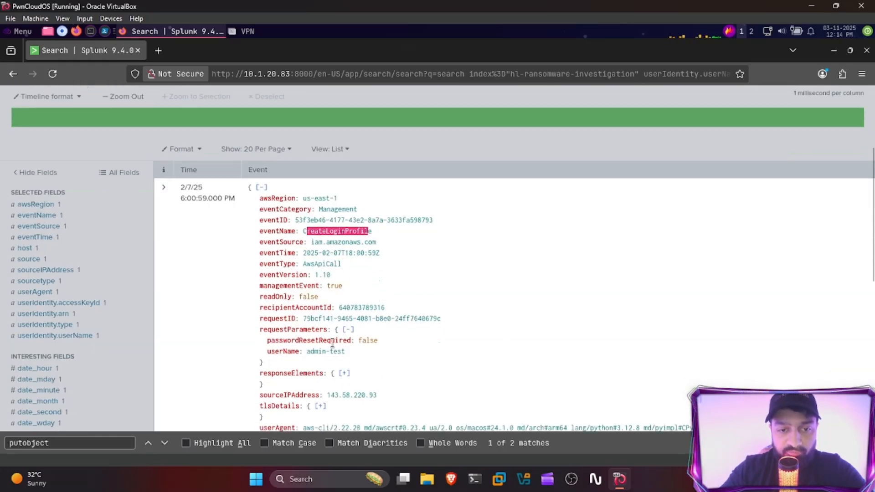
left_click(325, 351)
left_click(369, 354)
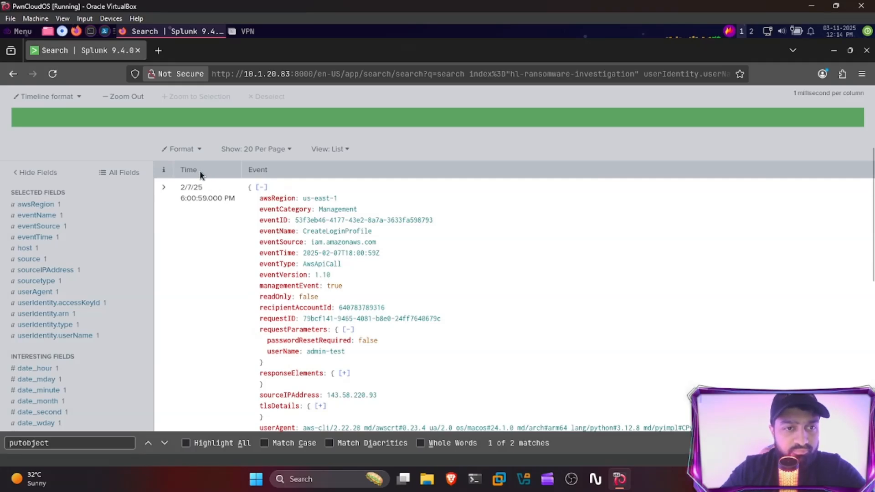
key("alt+Left")
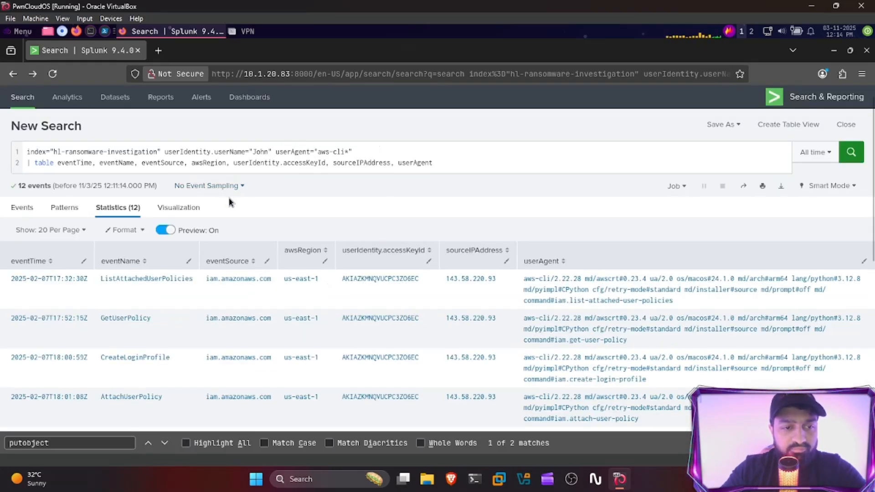
Switch to the Ransomware Attack sheet in Google Sheets and copy the "get admin-test activity" query from cell B36.
key("ctrl+super+Left")
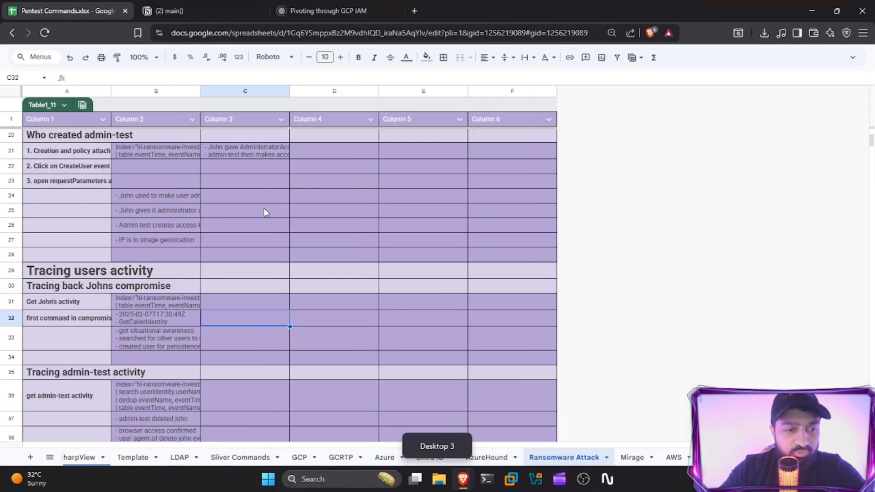
scroll(265, 212, "down", 2)
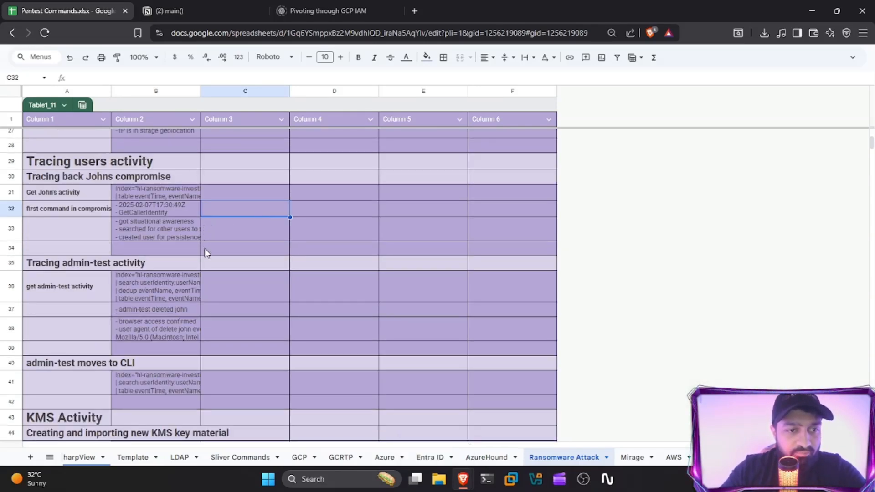
double_click(160, 280)
key("ctrl+a")
key("ctrl+c")
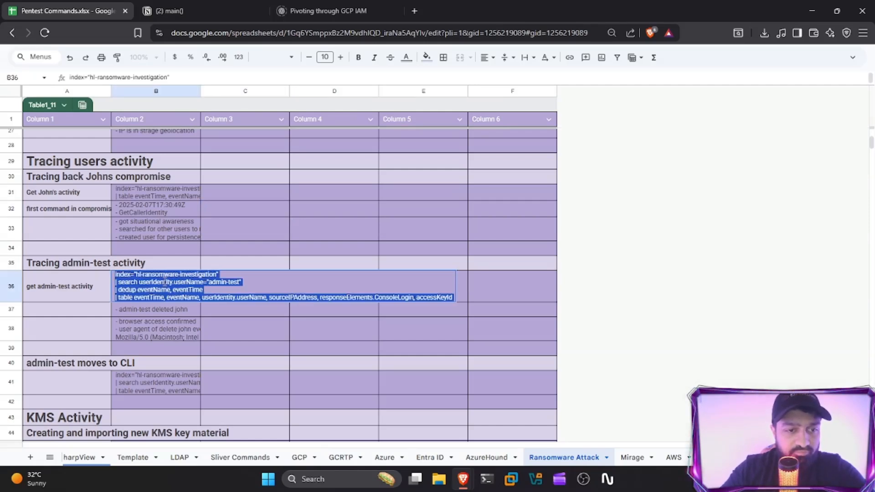
left_click(227, 262)
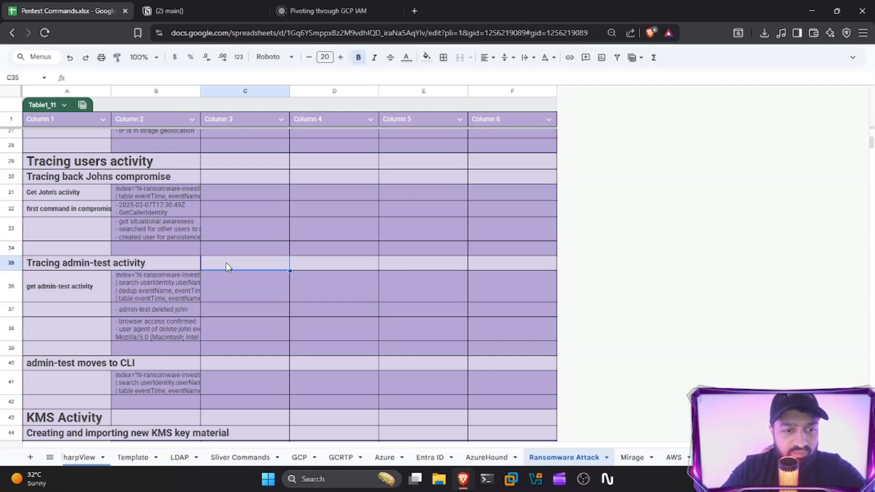
Switch back to Splunk, replace the search with the copied admin-test query deduplicated by eventName and eventTime, and run it.
key("ctrl+super+Right")
left_click(267, 152)
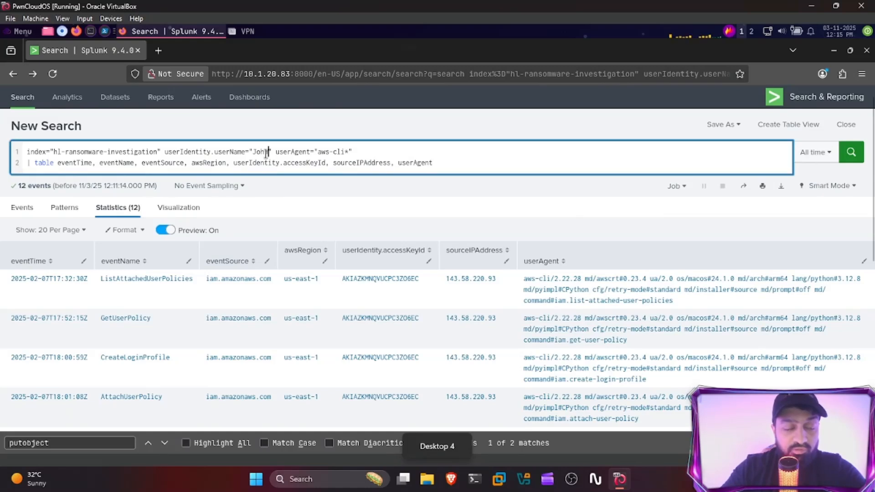
key("ctrl+a")
key("ctrl+v")
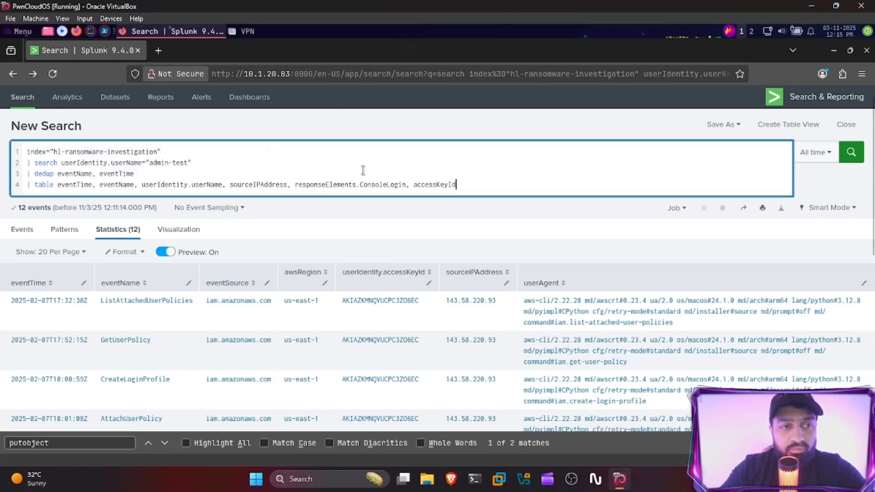
left_click_drag(133, 162, 478, 186)
left_click(157, 165)
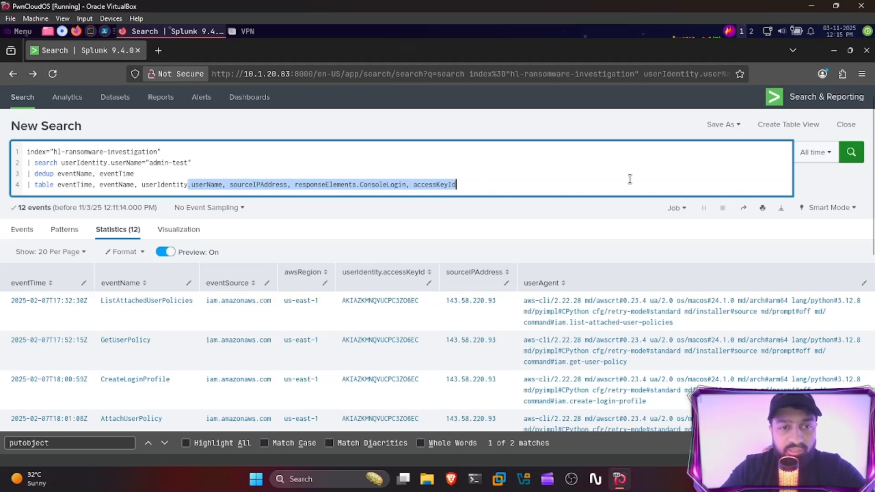
left_click(850, 155)
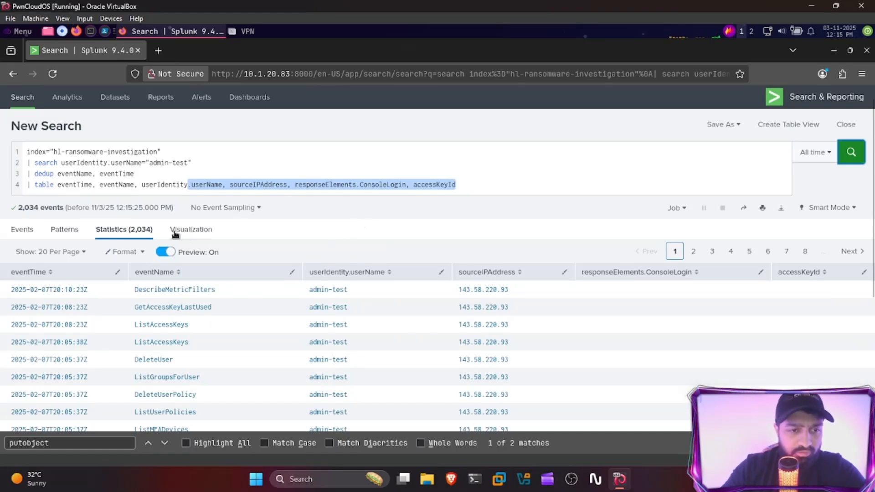
Sort the admin-test results by ascending eventTime and examine the earliest ConsoleLogin attempts and the API calls that follow them.
scroll(183, 231, "down", 1)
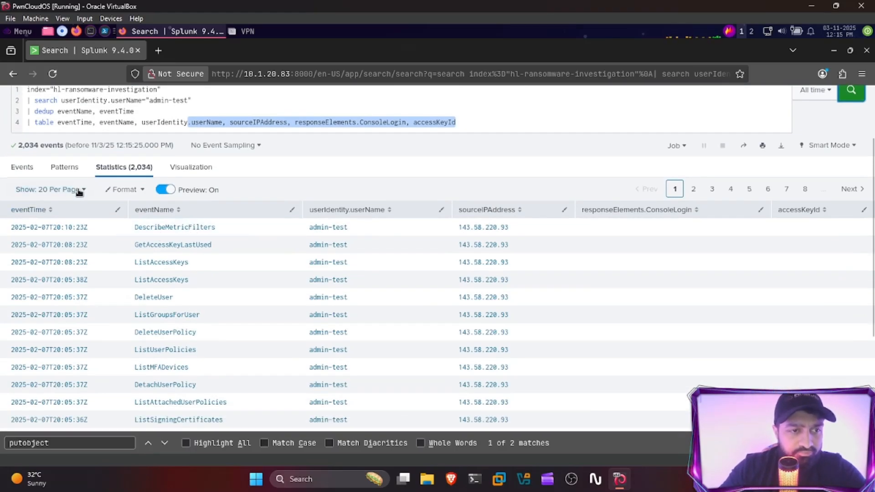
left_click(51, 211)
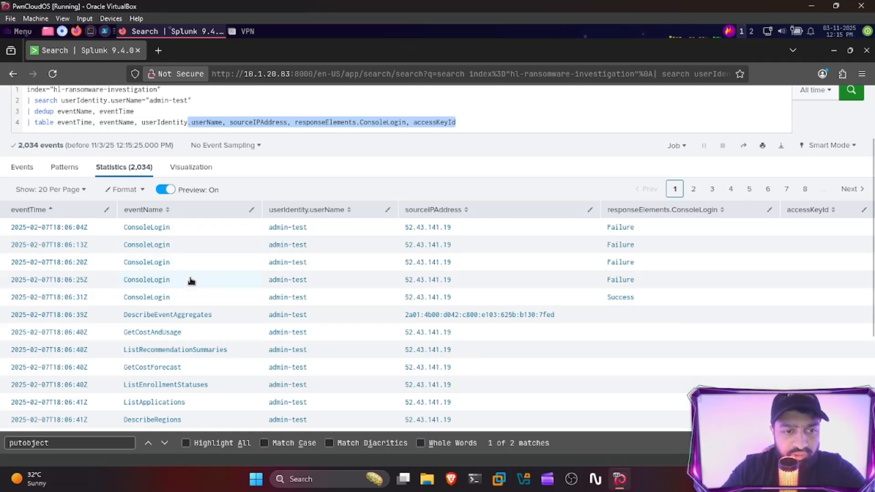
scroll(192, 281, "down", 2)
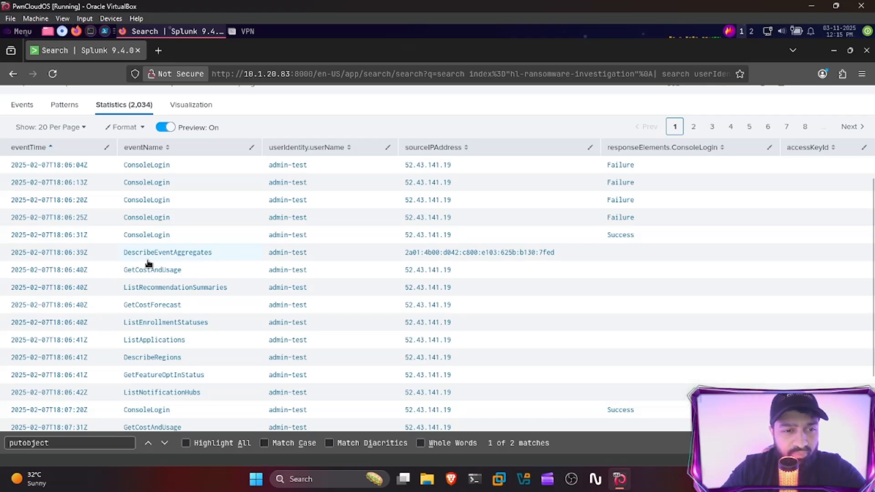
scroll(153, 263, "down", 2)
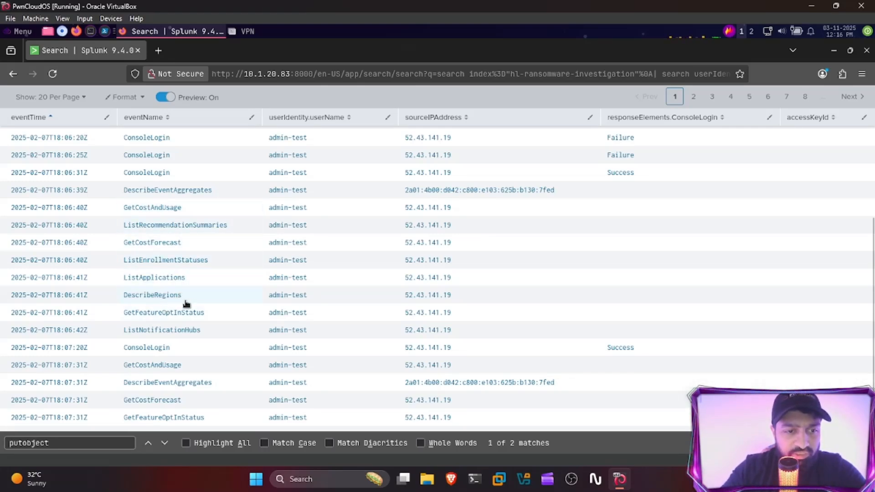
scroll(187, 306, "down", 1)
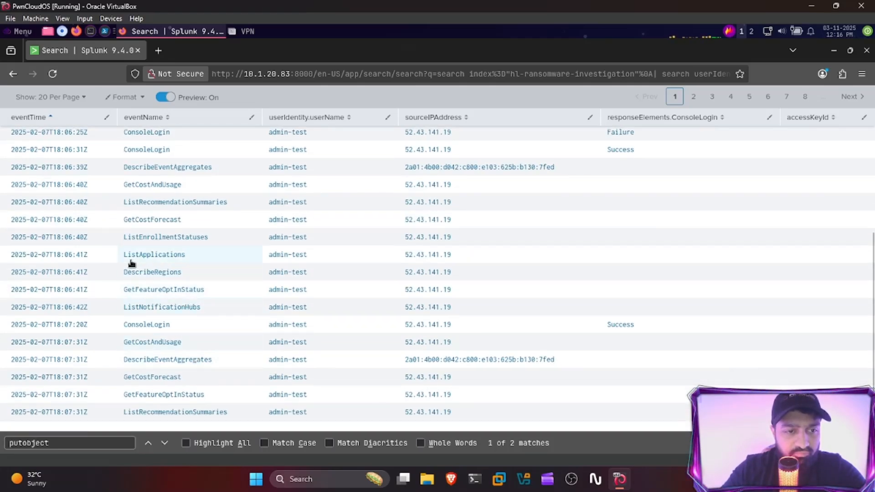
Sort the admin-test results by descending eventTime to examine the user's most recent API calls.
scroll(119, 247, "up", 3)
scroll(78, 119, "up", 3)
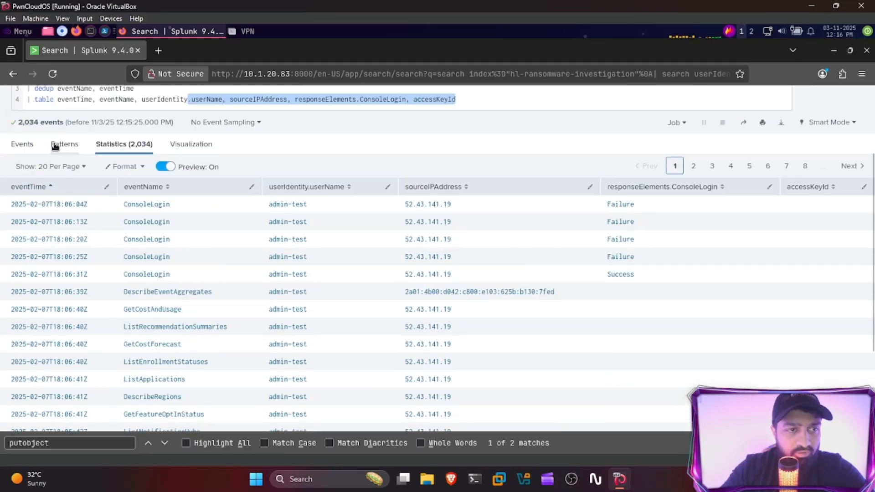
left_click(52, 188)
left_click(52, 191)
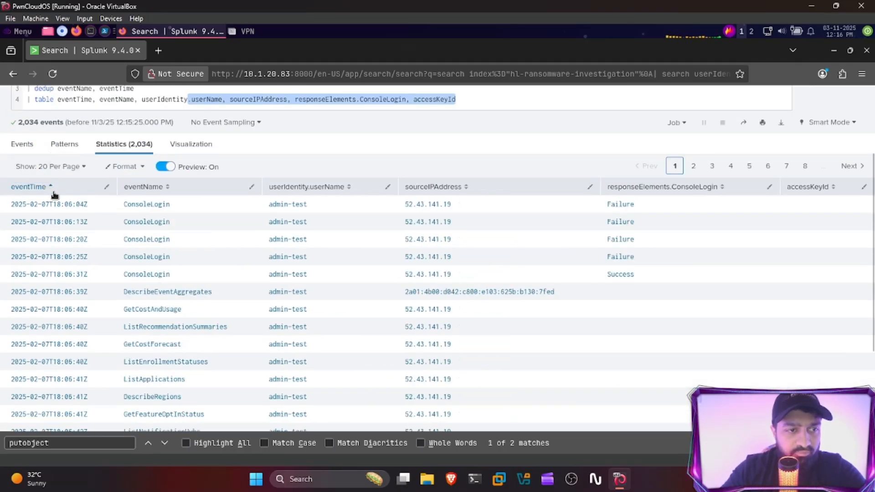
left_click(51, 190)
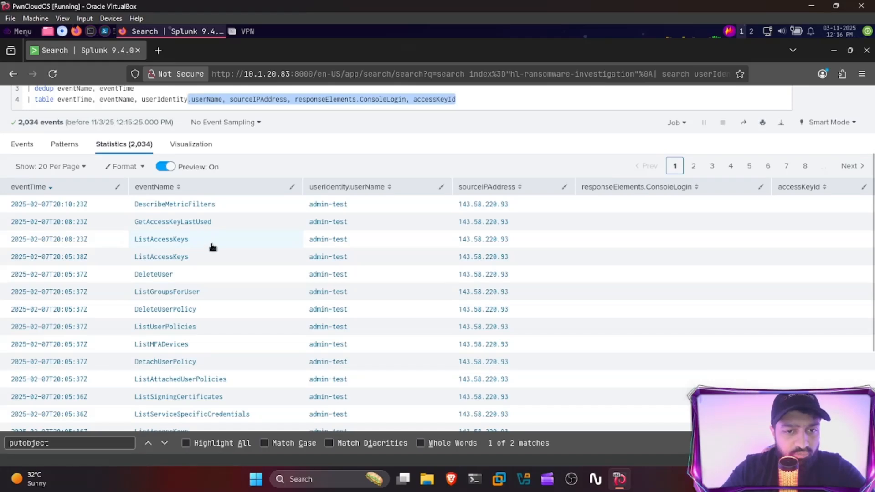
View the DeleteUser event matching eventTime 2025-02-07T20:05:37Z and expand its requestParameters to examine the deleted userName.
left_click(163, 276)
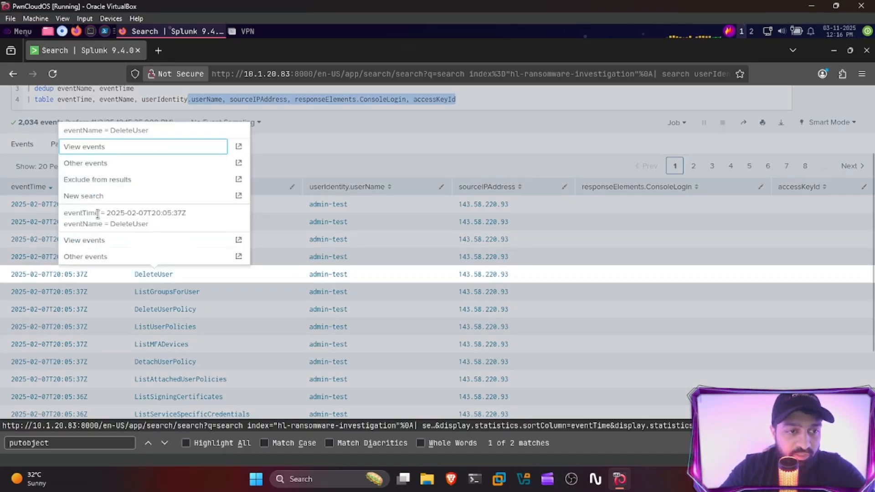
left_click(116, 240)
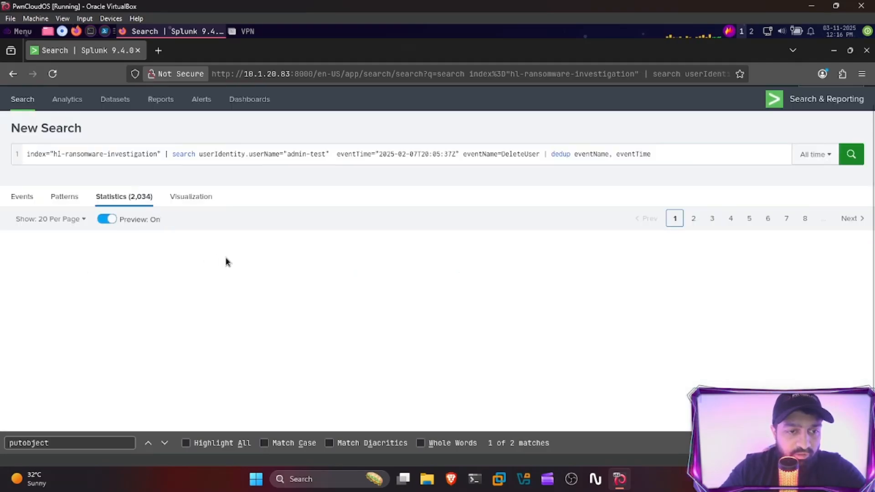
scroll(234, 260, "down", 2)
scroll(234, 257, "down", 2)
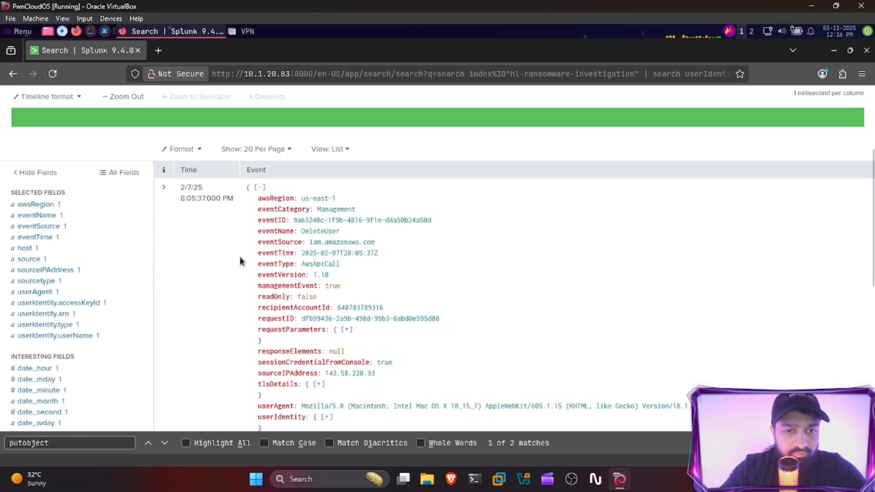
left_click_drag(339, 232, 305, 231)
scroll(237, 278, "down", 2)
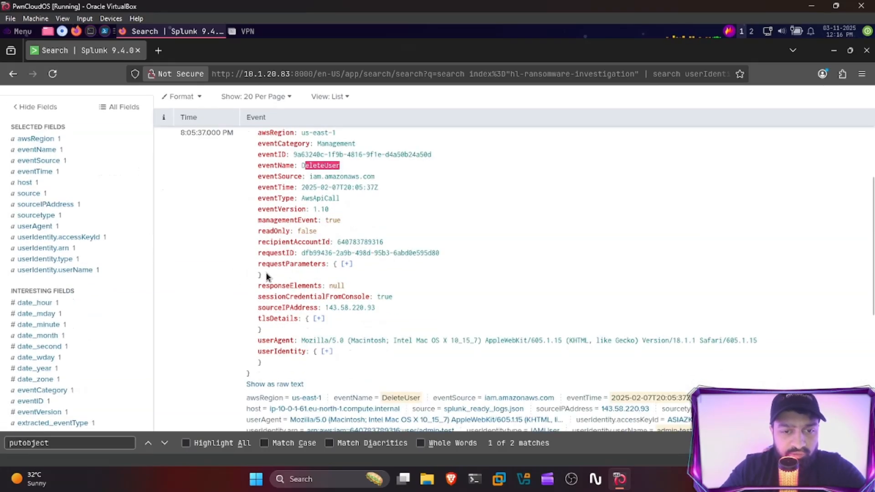
left_click(346, 265)
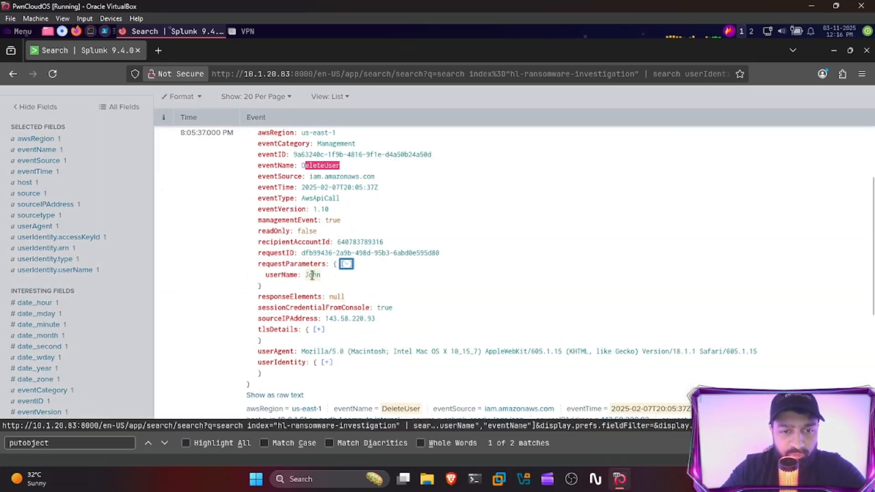
left_click_drag(304, 275, 322, 276)
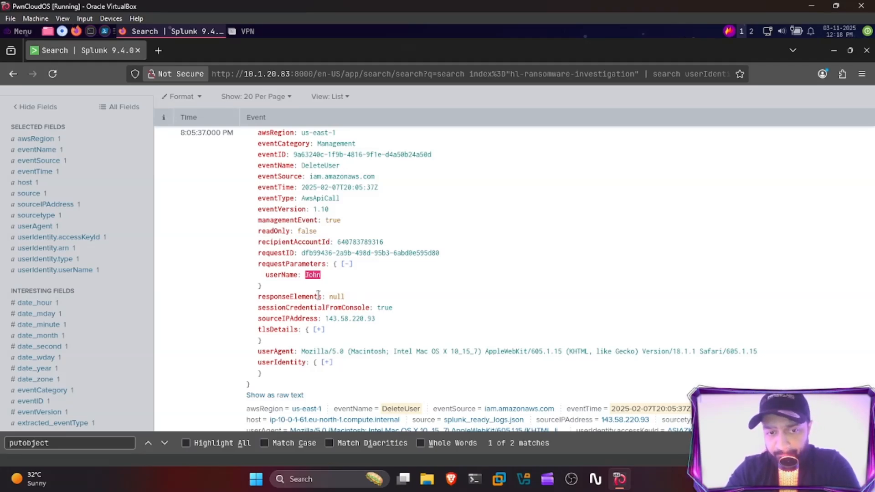
Check the admin-test activity notes in the Ransomware Attack spreadsheet and return to the DeleteUser event in Splunk.
key("ctrl+super+Right")
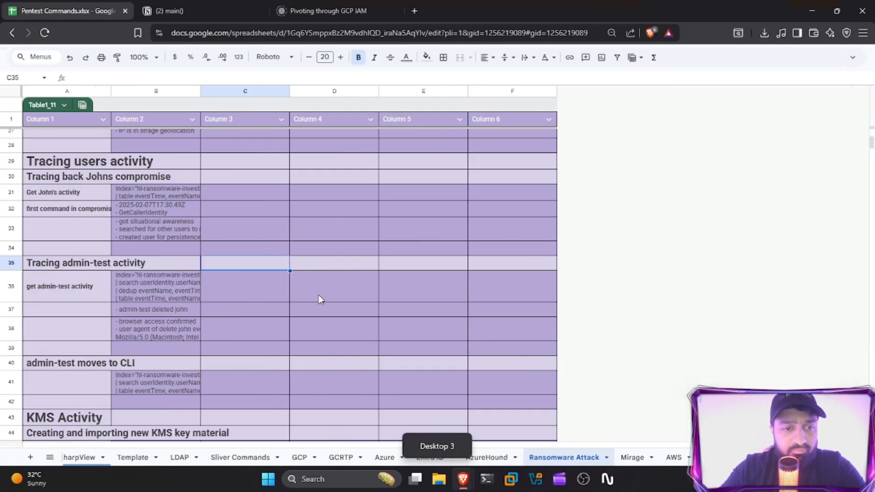
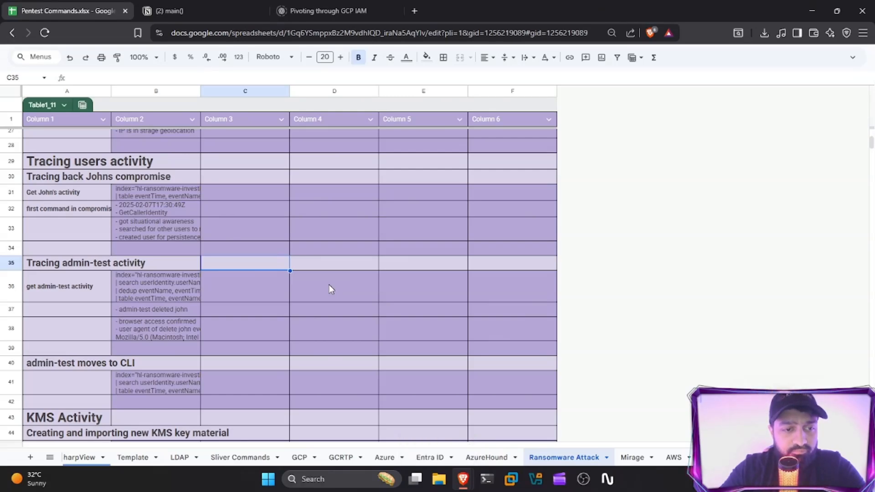
key("ctrl+super+Right")
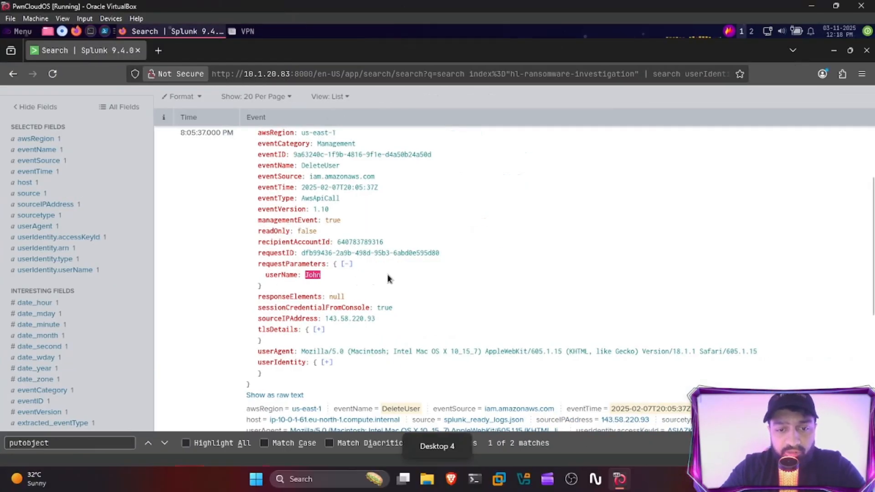
Examine the userAgent string of the DeleteUser event to identify the browser and operating system used.
scroll(378, 282, "up", 2)
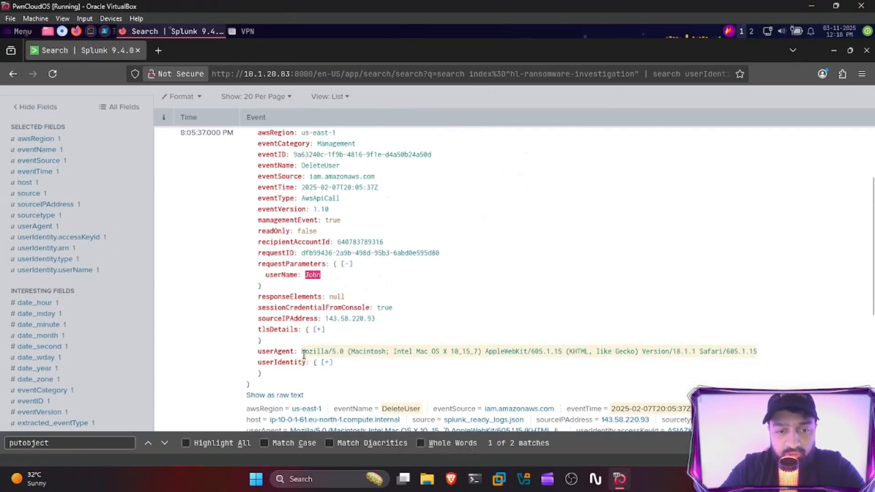
left_click_drag(302, 352, 758, 353)
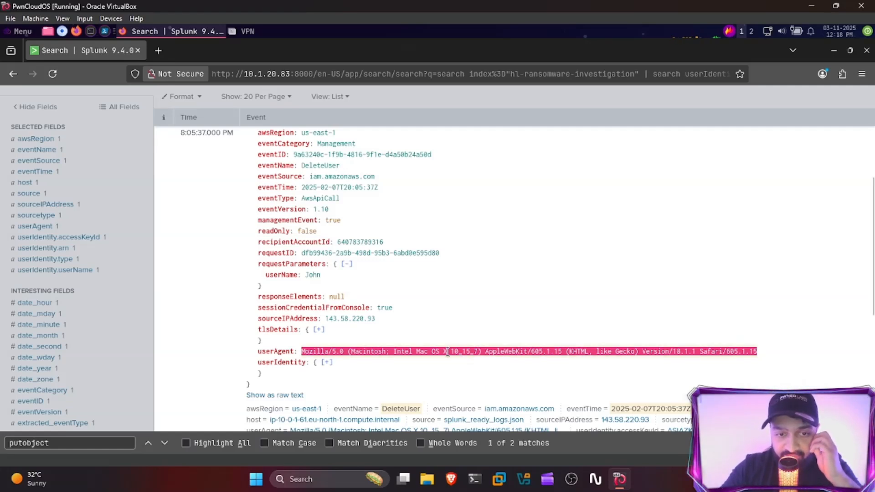
left_click(422, 352)
left_click(432, 332)
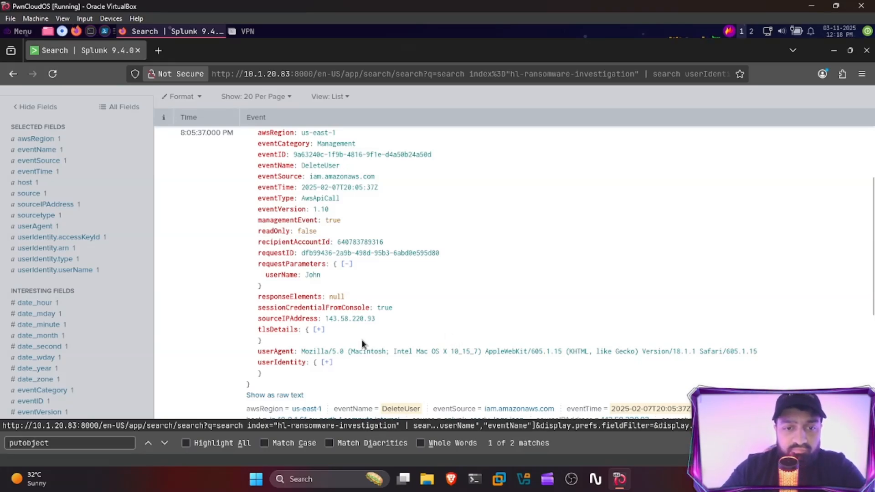
Copy the CreateAccessKey query under "admin-test moves to CLI" in the Ransomware Attack spreadsheet and return to Splunk.
key("ctrl+super+Right")
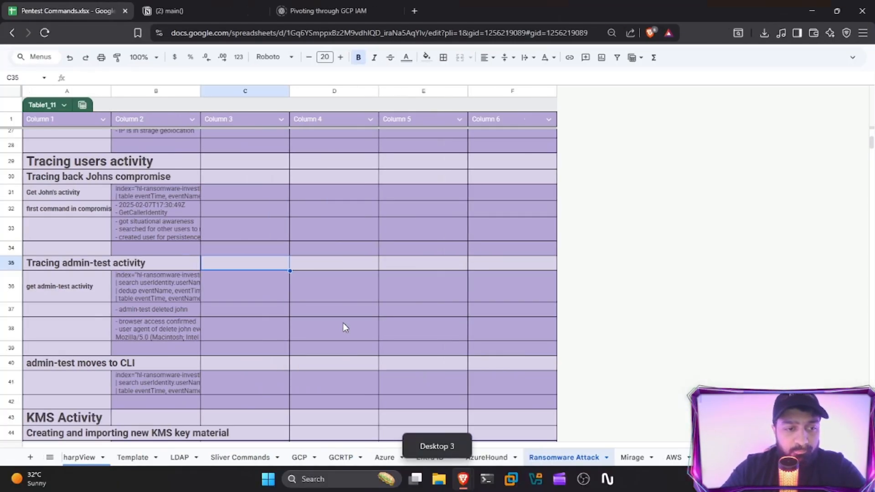
scroll(346, 328, "down", 2)
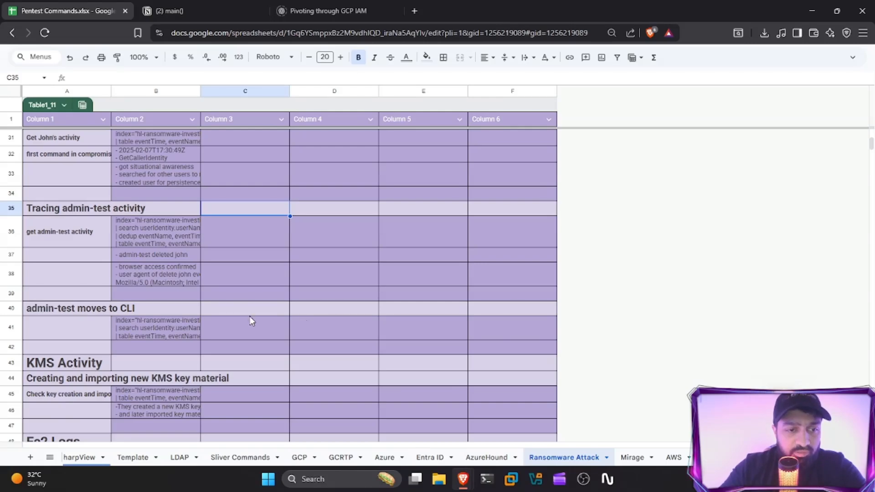
left_click(164, 327)
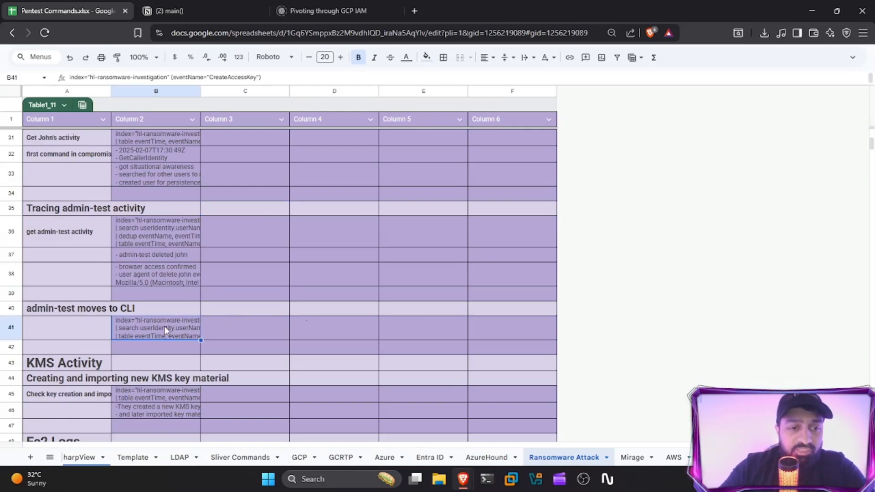
double_click(164, 326)
key("ctrl+a")
key("ctrl+c")
key("ctrl+super+Right")
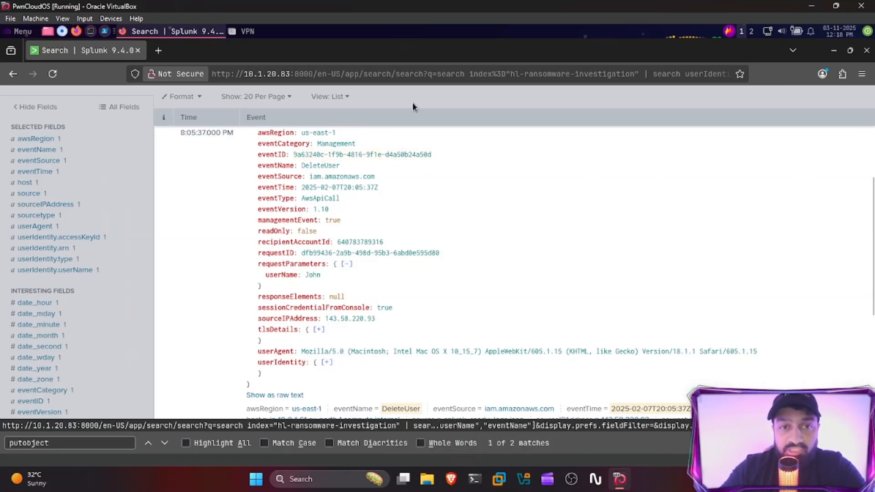
Replace the search with the copied query for admin-test's CreateAccessKey events in hl-ransomware-investigation and run it over all time.
scroll(340, 119, "up", 5)
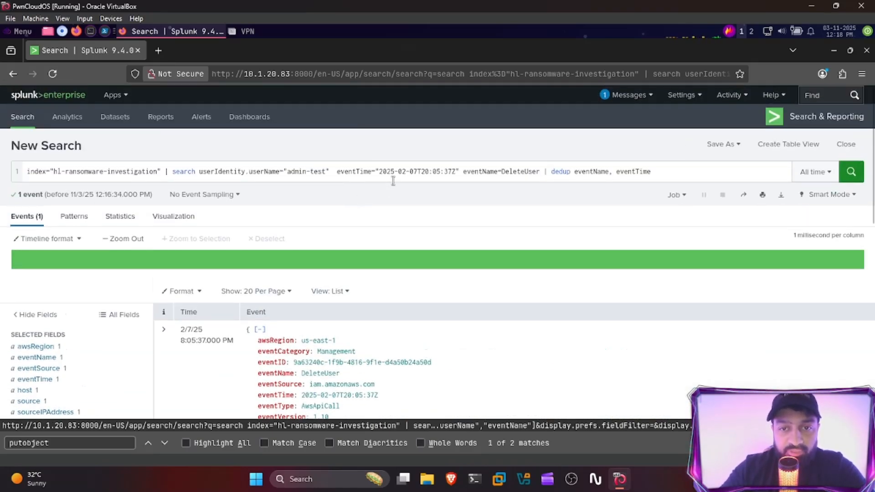
left_click(375, 177)
key("ctrl+a")
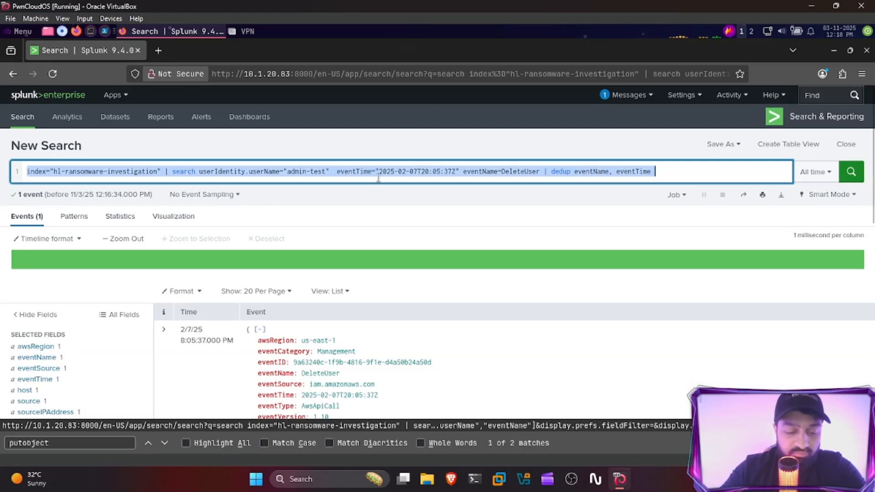
key("ctrl+v")
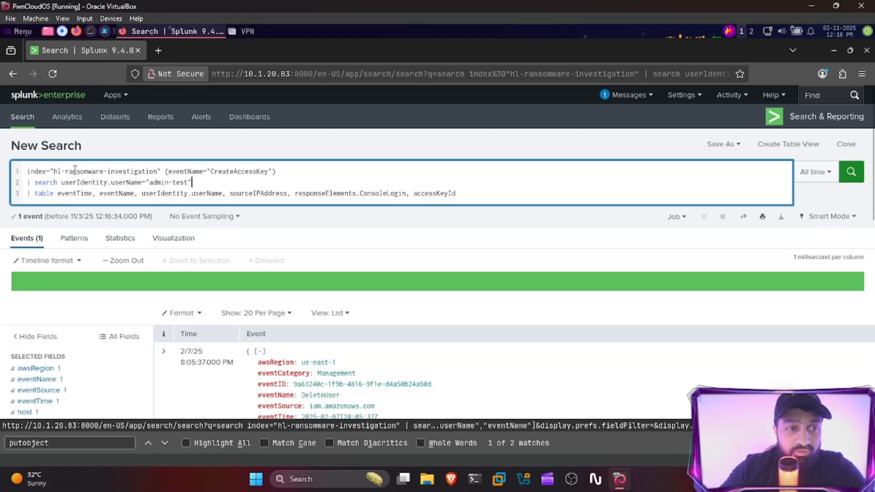
left_click_drag(55, 171, 277, 173)
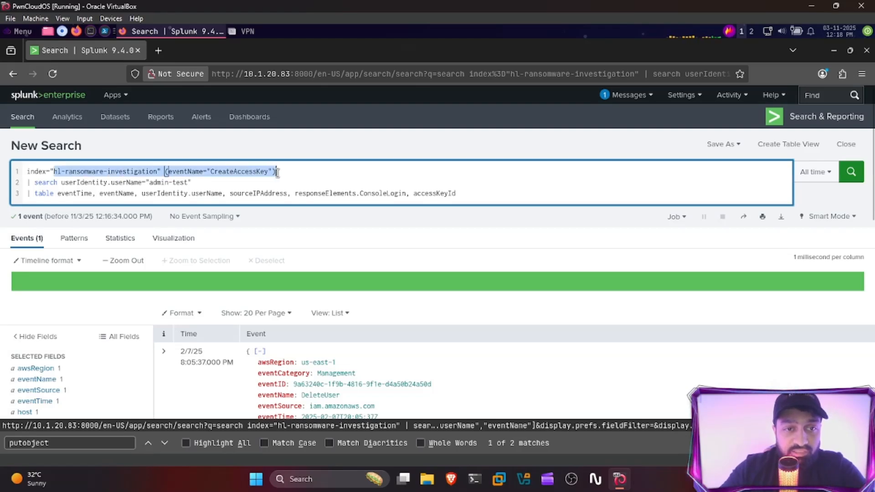
left_click(212, 171)
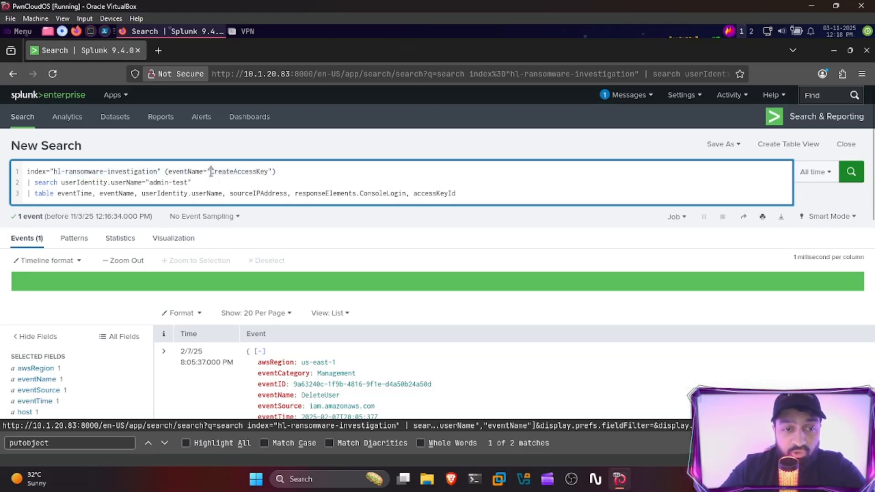
left_click_drag(212, 172, 270, 176)
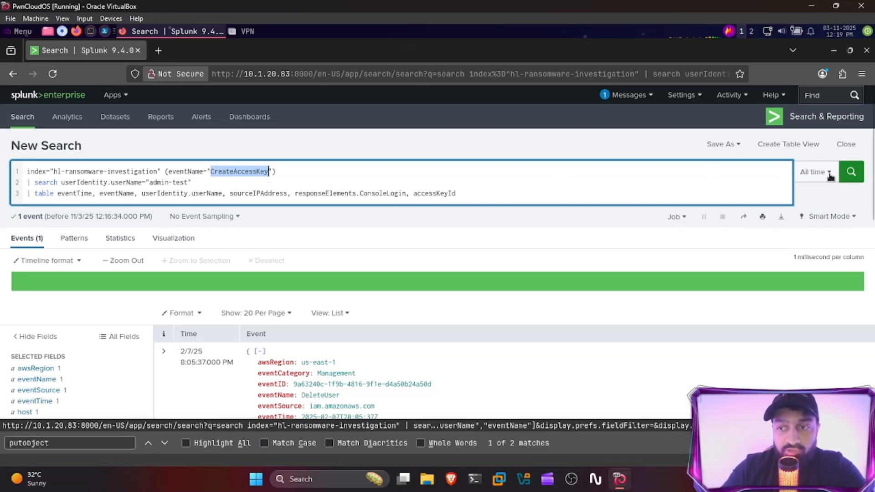
left_click(852, 175)
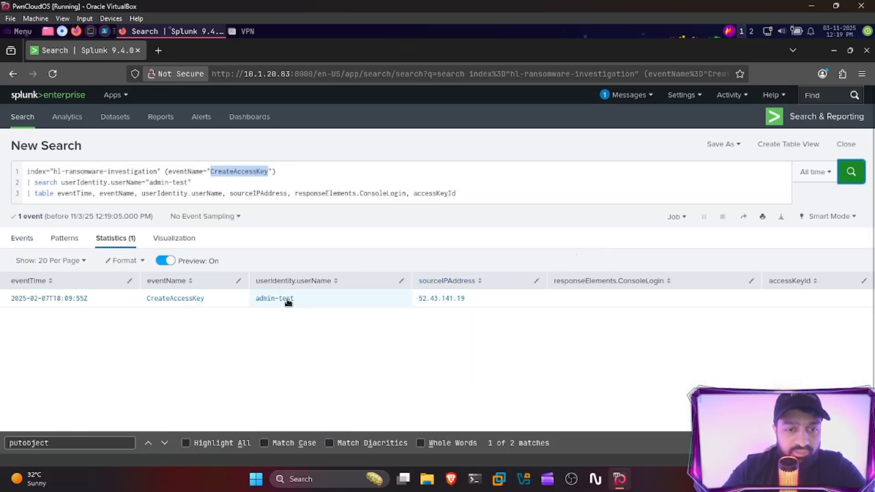
View the CreateAccessKey event matching eventTime 2025-02-07T18:09:55Z and expand its requestParameters to examine the target userName.
left_click(173, 303)
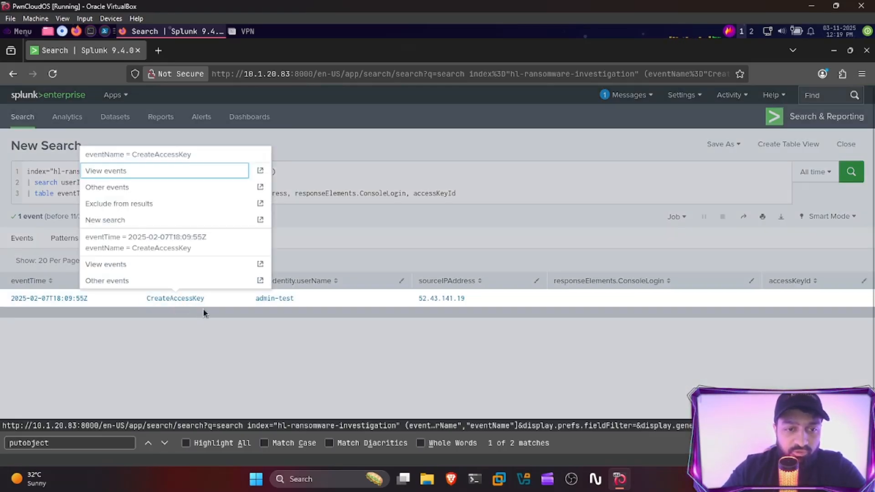
left_click(143, 265)
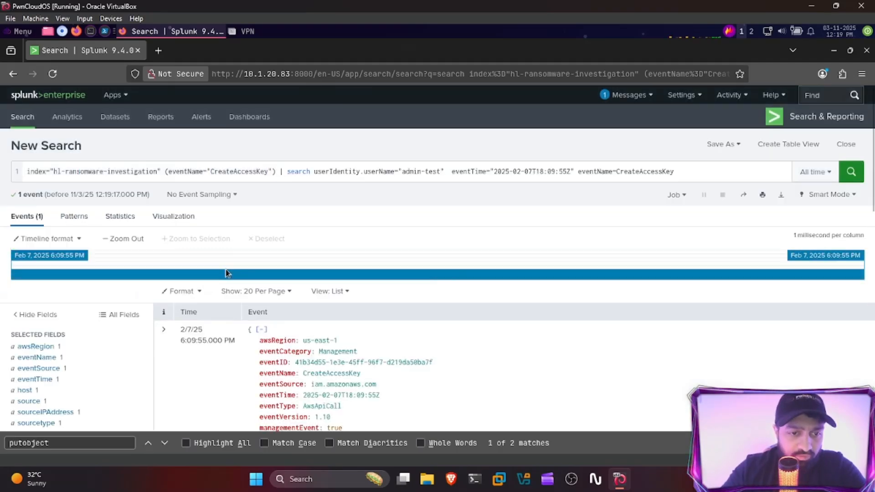
scroll(237, 271, "down", 5)
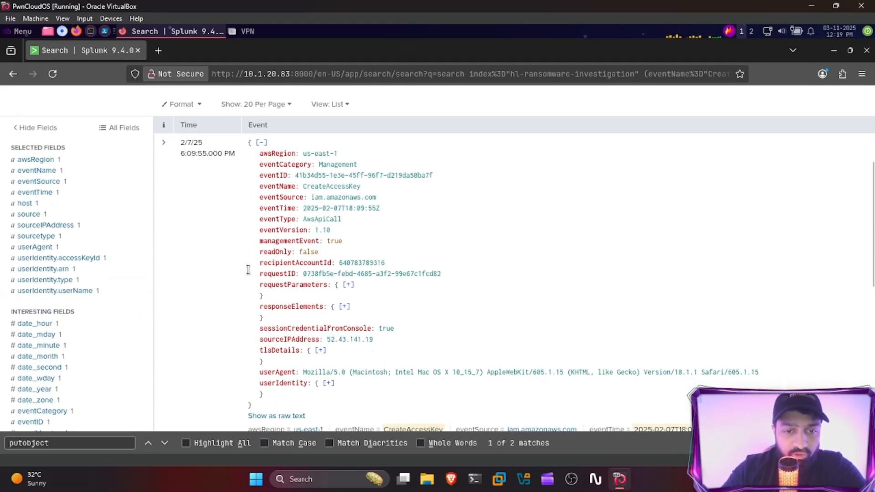
left_click(348, 285)
left_click_drag(308, 296, 351, 301)
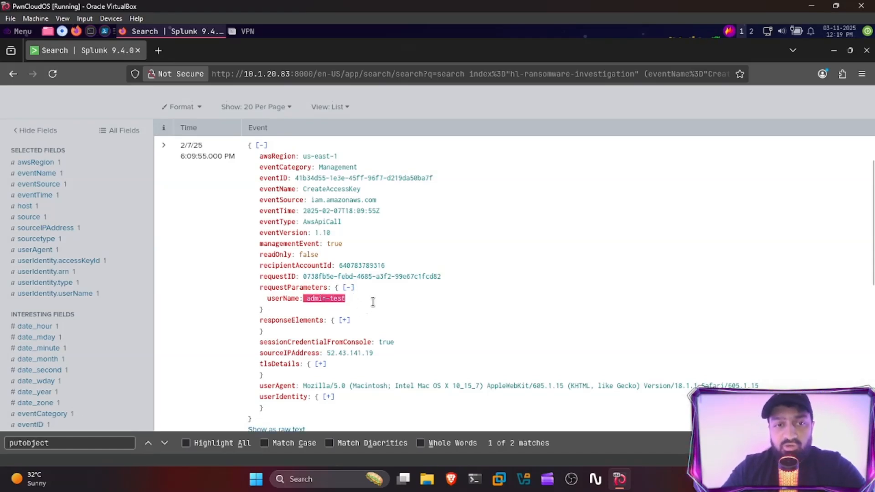
scroll(374, 306, "up", 2)
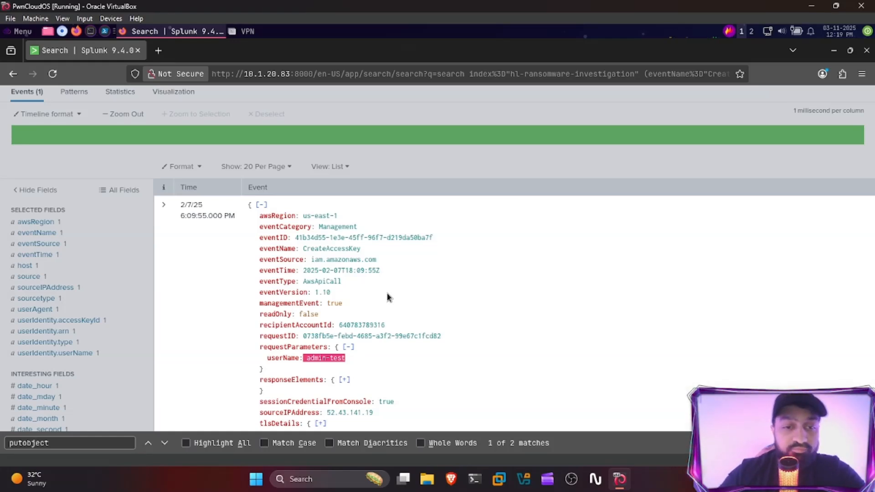
left_click(587, 164)
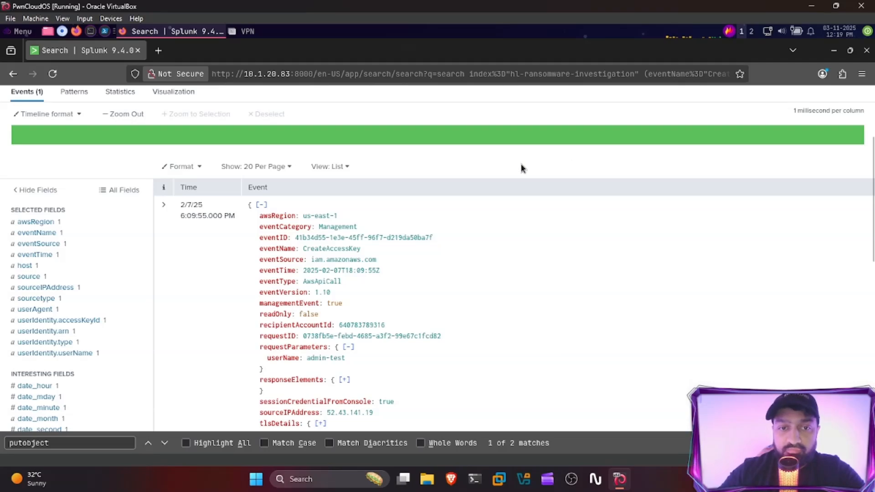
Copy the key creation and import query under KMS Activity in the Ransomware Attack spreadsheet and return to Splunk.
key("ctrl+super+Left")
scroll(357, 210, "down", 3)
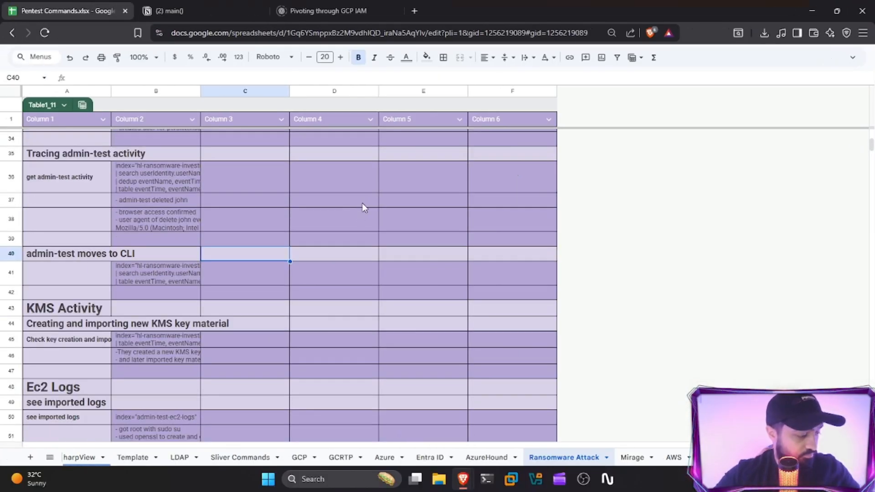
left_click(229, 488)
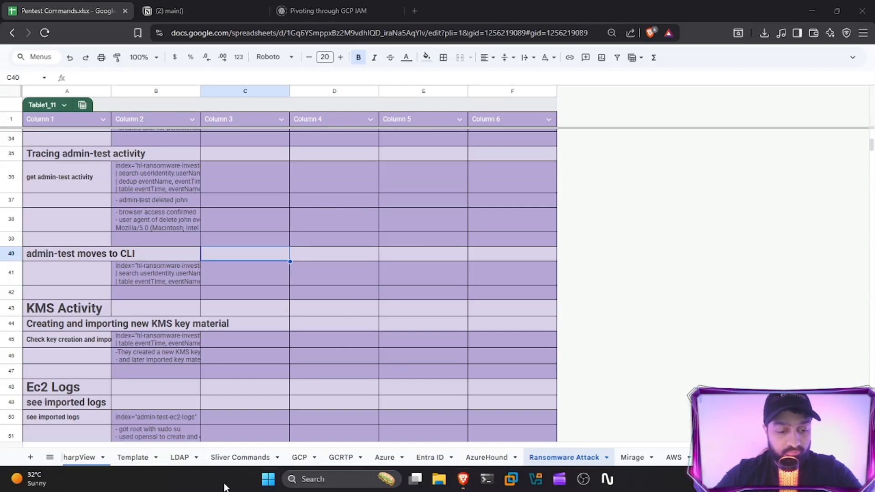
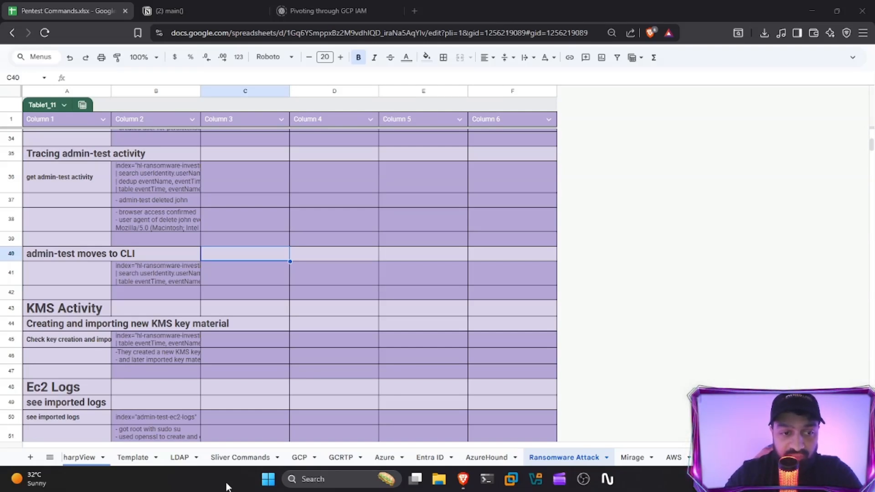
triple_click(168, 339)
key("ctrl+a")
key("ctrl+c")
key("Escape")
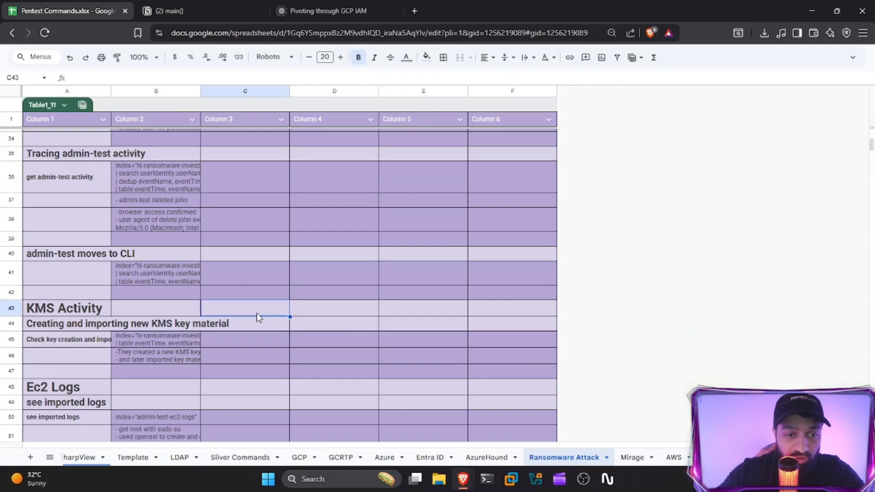
key("ctrl+super+Right")
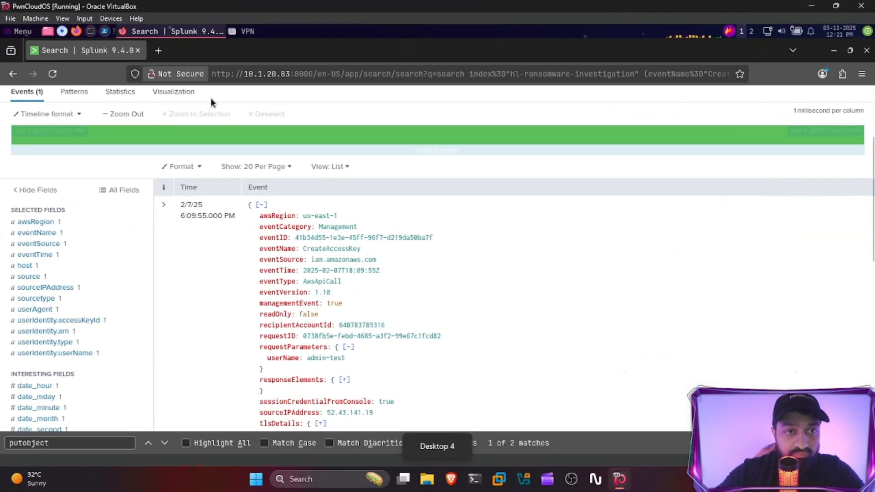
Run the copied query for admin-test's CreateKey, ImportKeyMaterial, EnableKeyRotation and PutKeyPolicy events and sort the results by ascending eventTime.
scroll(210, 97, "up", 3)
triple_click(234, 173)
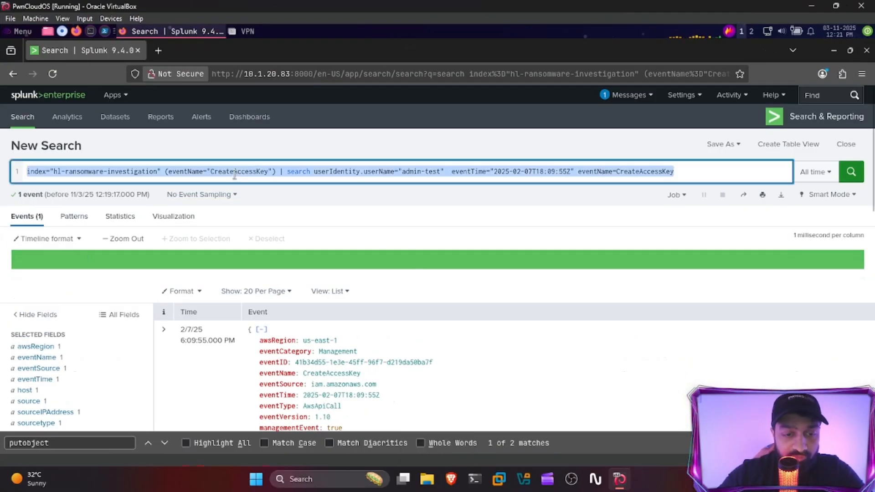
key("ctrl+v")
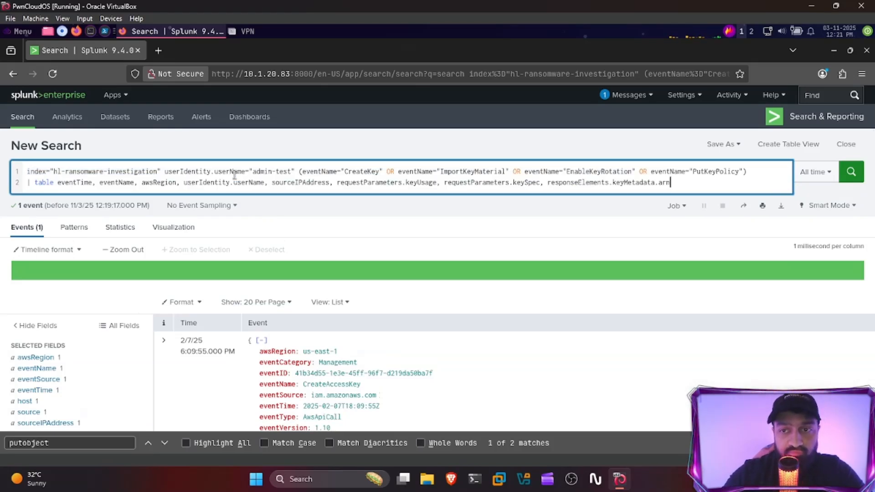
key("Return")
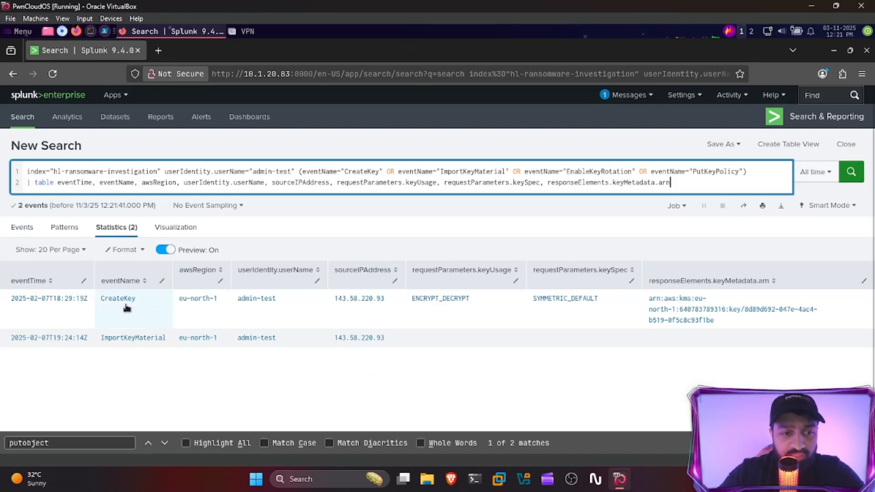
left_click(50, 283)
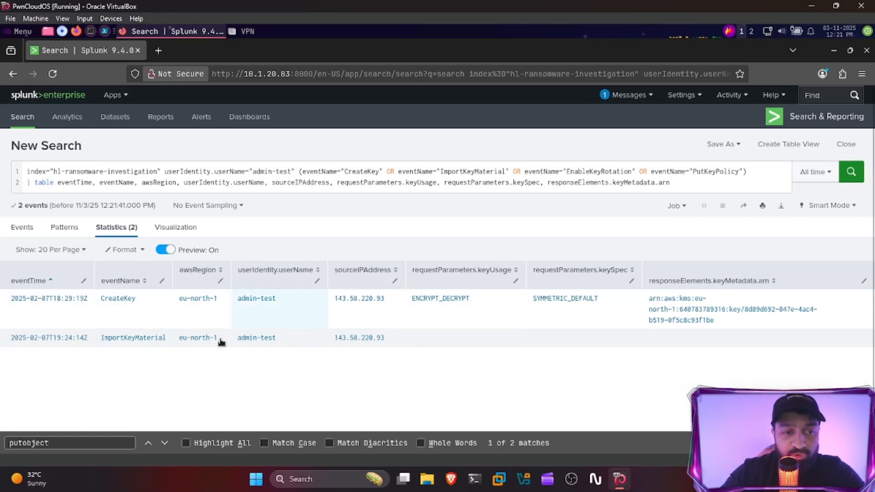
Try to view the CreateKey event matching eventTime 2025-02-07T18:29:19Z from the KMS results.
left_click(122, 302)
left_click(67, 268)
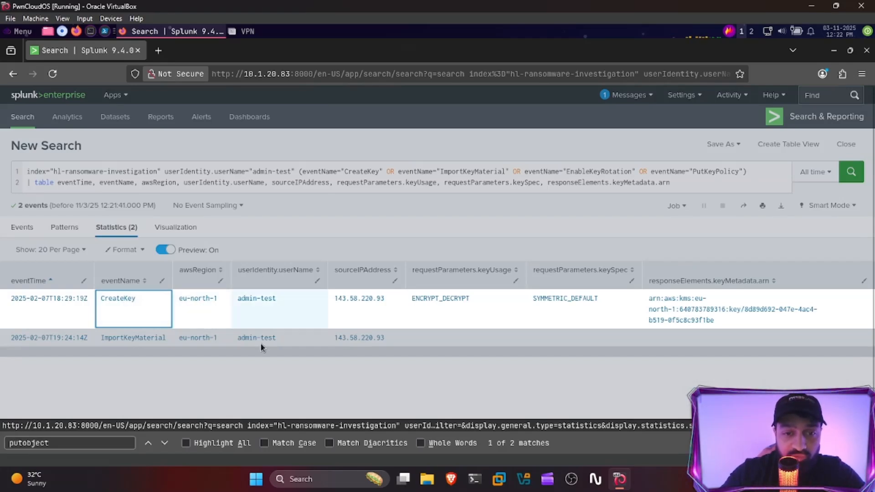
left_click(123, 300)
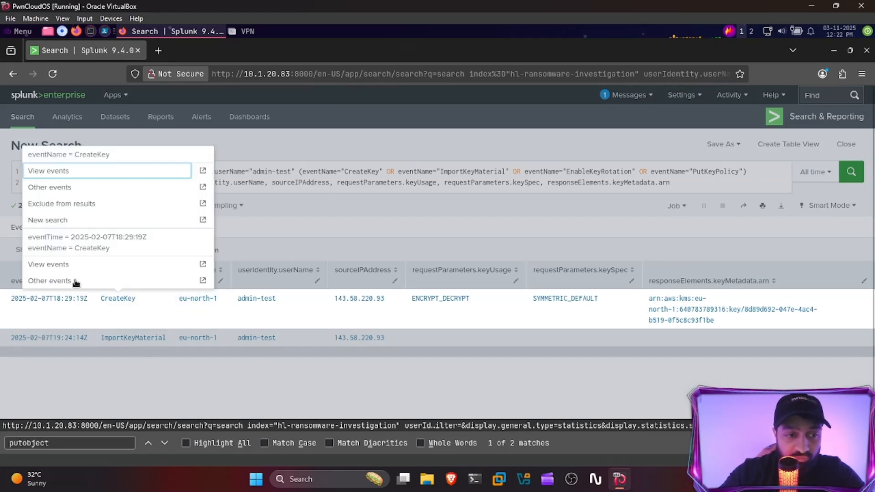
left_click(51, 268)
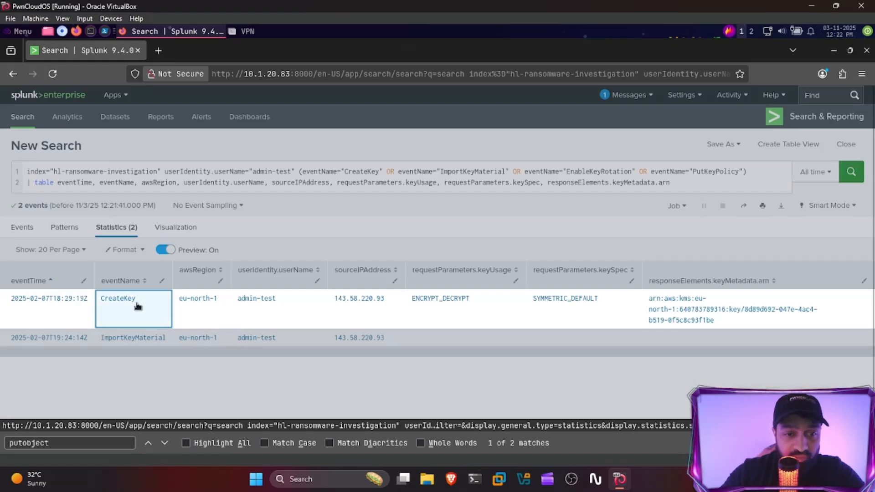
left_click(119, 299)
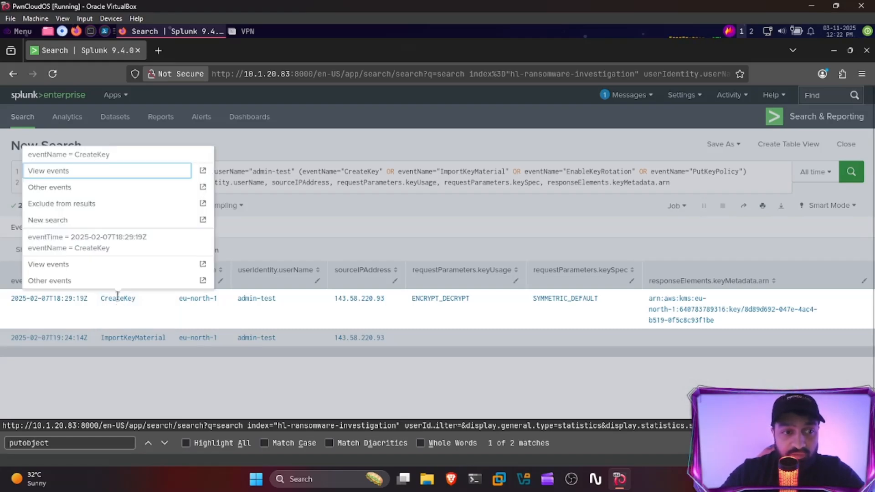
left_click(77, 268)
left_click(187, 374)
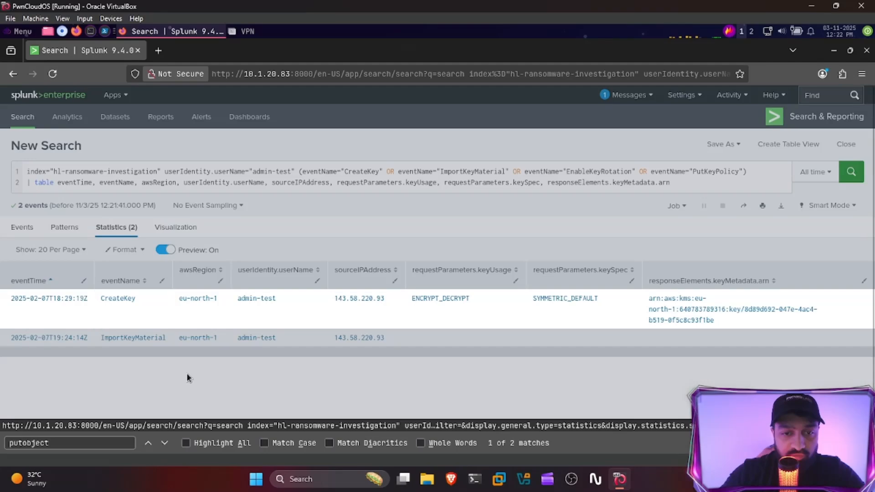
scroll(167, 342, "down", 1)
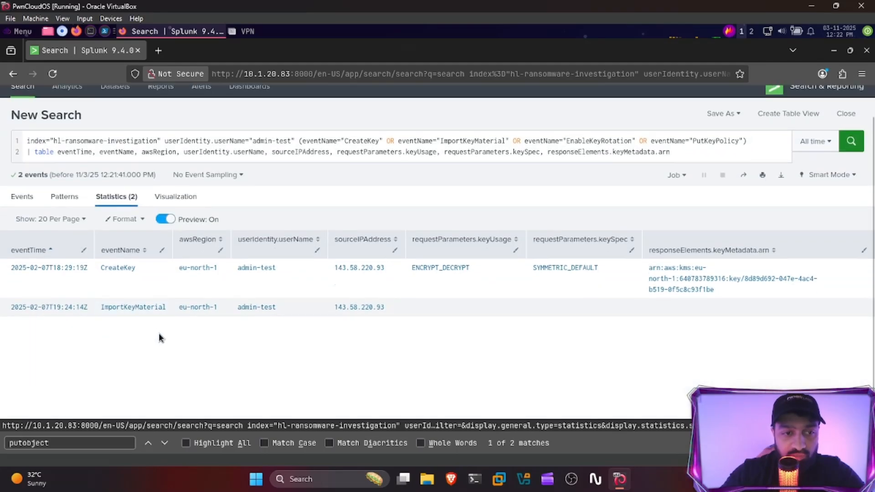
Try to view the matching events from the CreateKey and ImportKeyMaterial rows of the KMS results.
left_click(121, 273)
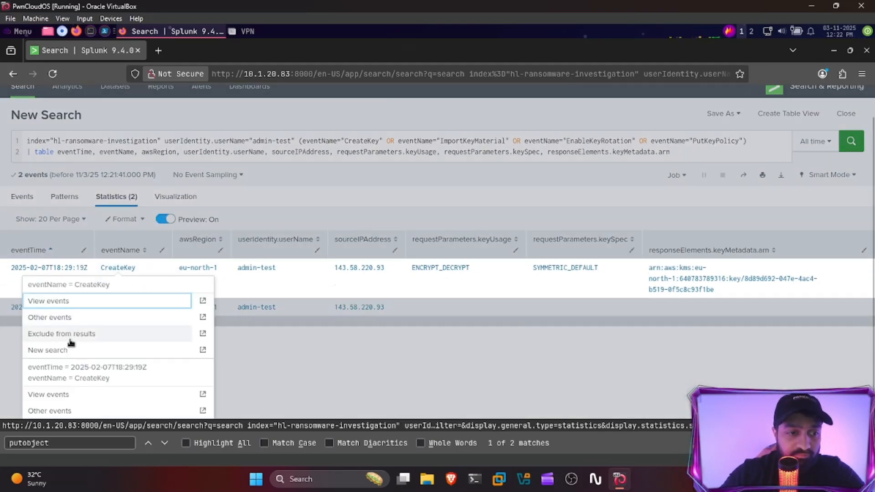
left_click(64, 394)
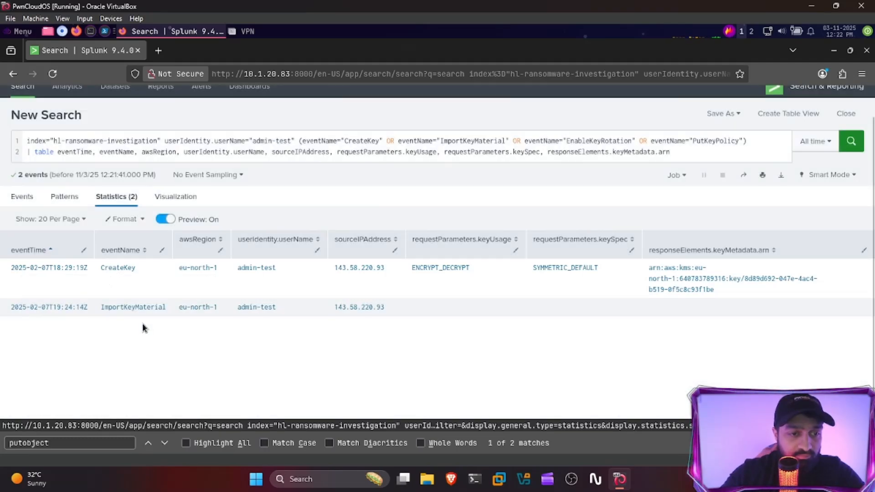
left_click(134, 308)
left_click(73, 273)
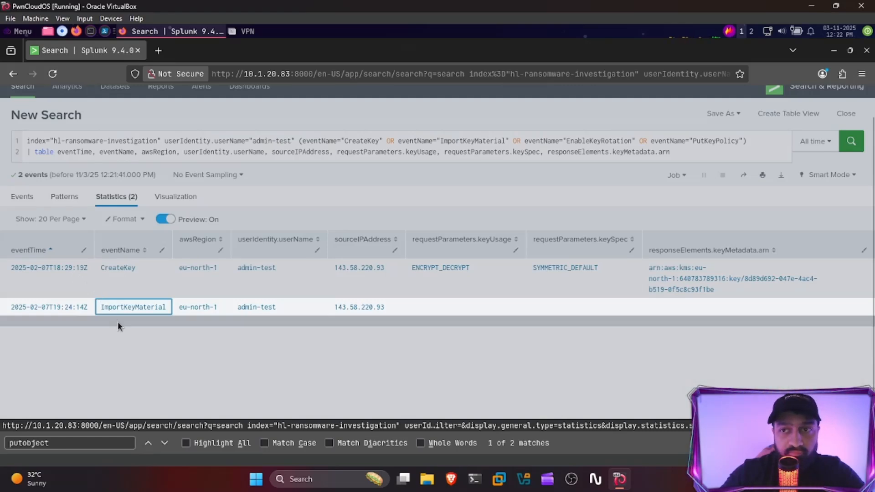
left_click(131, 349)
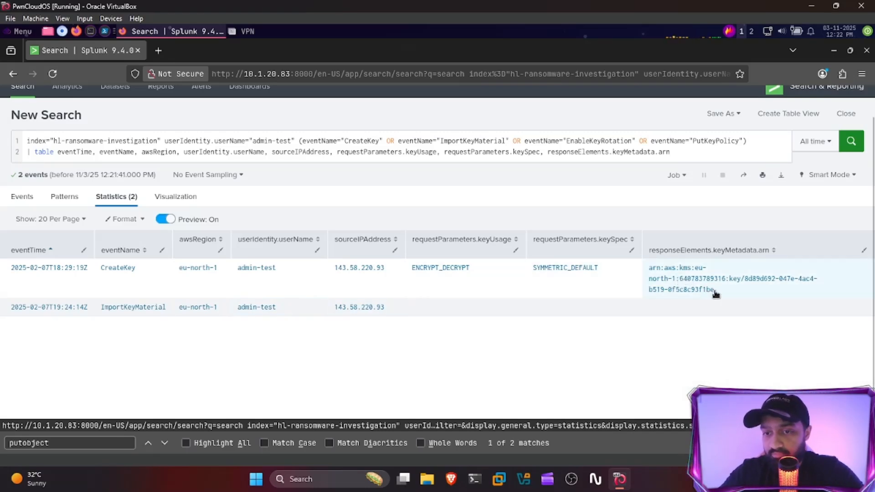
Copy the CreateKey row's responseElements.keyMetadata.arn value and paste it into cell C43 of the KMS Activity row in the Ransomware Attack spreadsheet.
left_click_drag(714, 291, 651, 270)
right_click(651, 270)
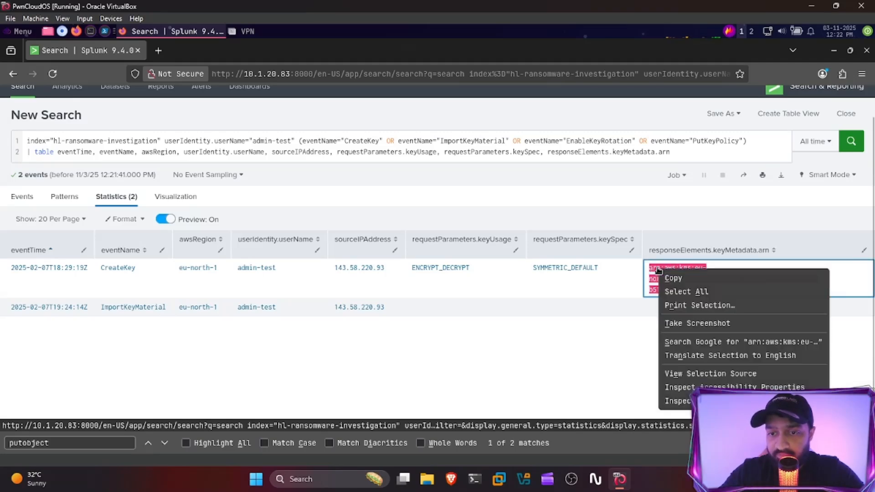
left_click(673, 277)
key("ctrl+super+Right")
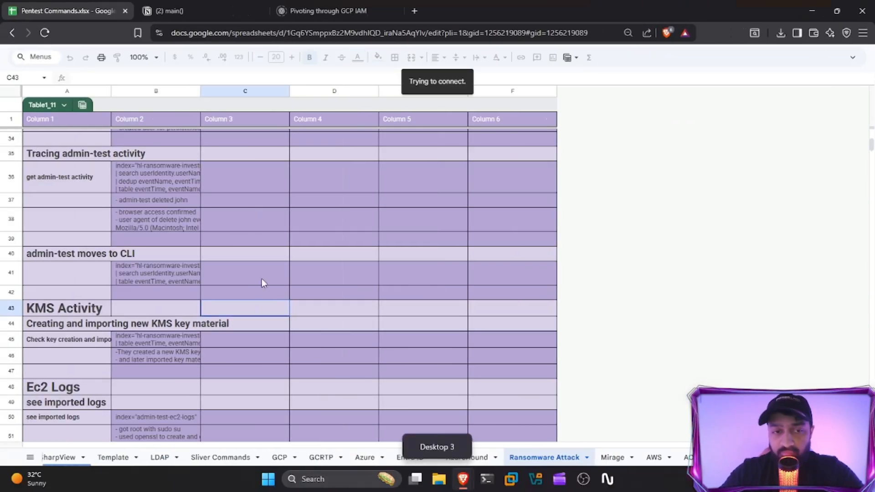
left_click(170, 310)
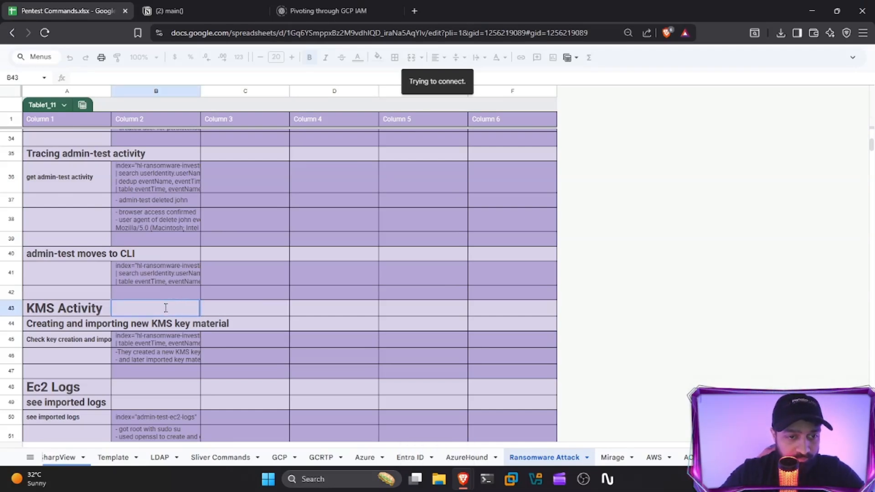
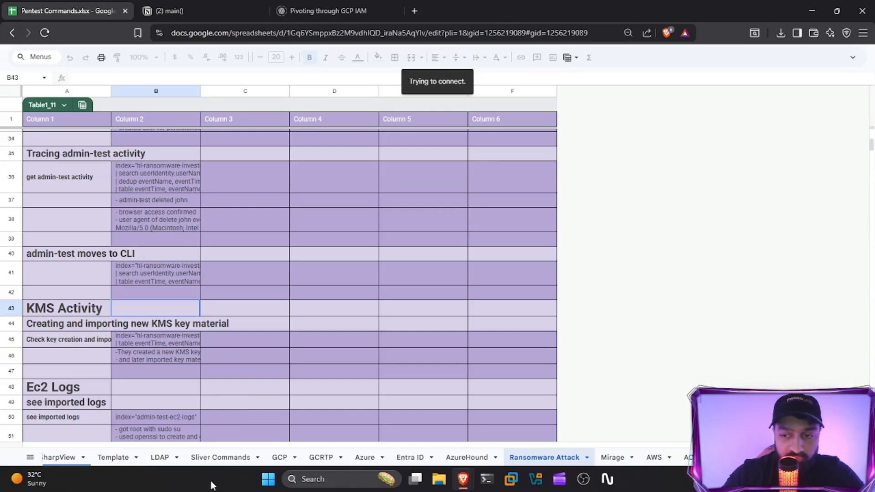
left_click(213, 486)
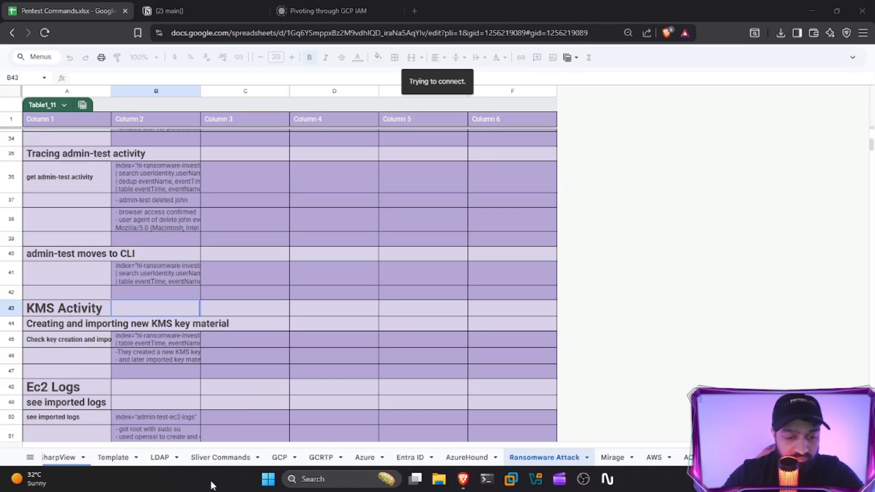
double_click(160, 307)
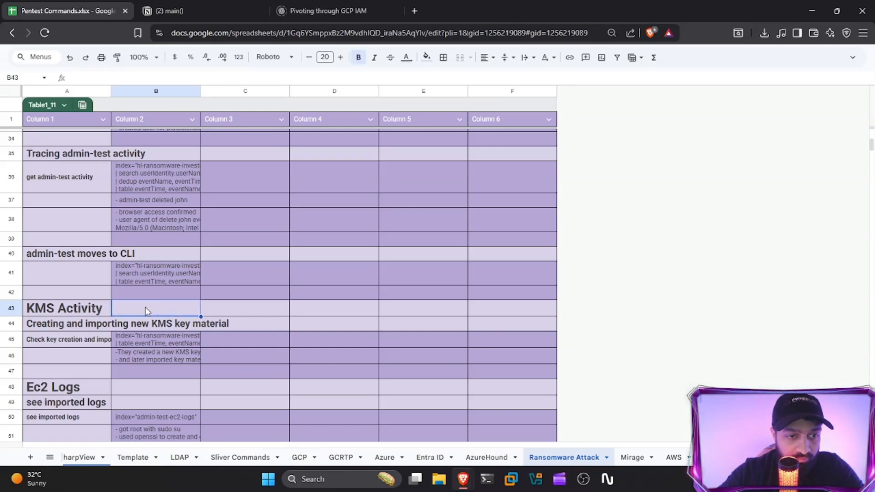
left_click(228, 309)
left_click(182, 310)
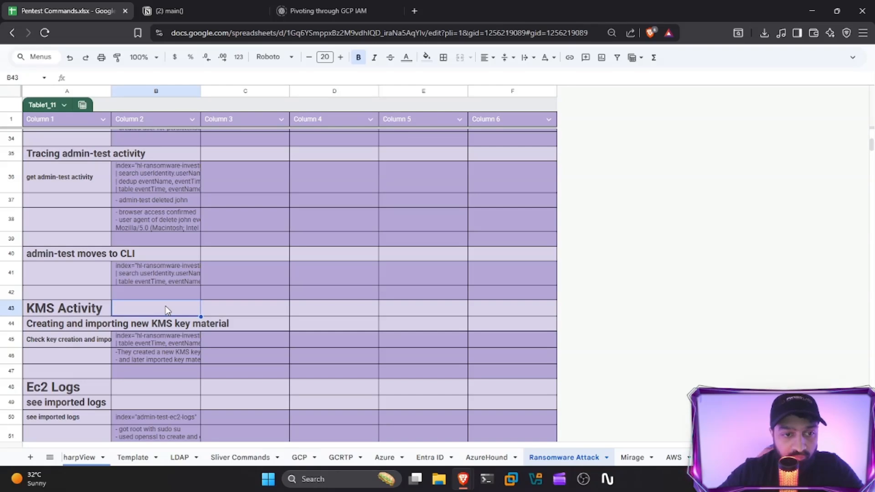
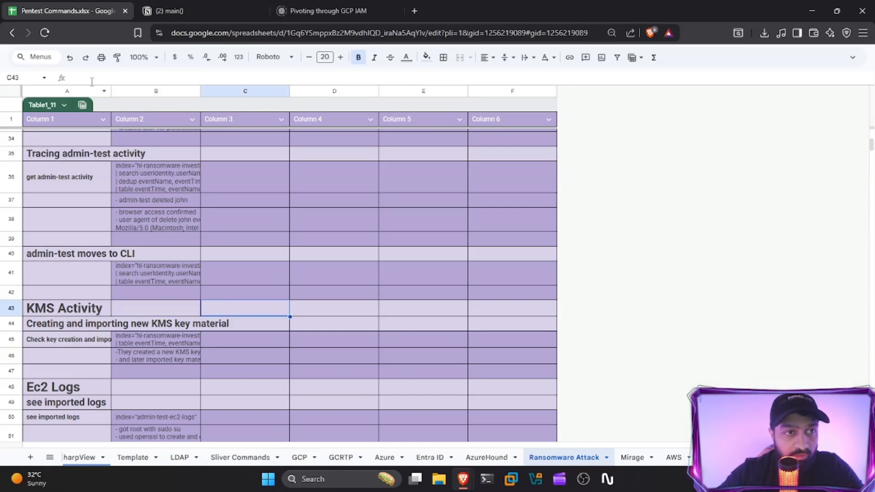
left_click(80, 73)
key("ctrl+v")
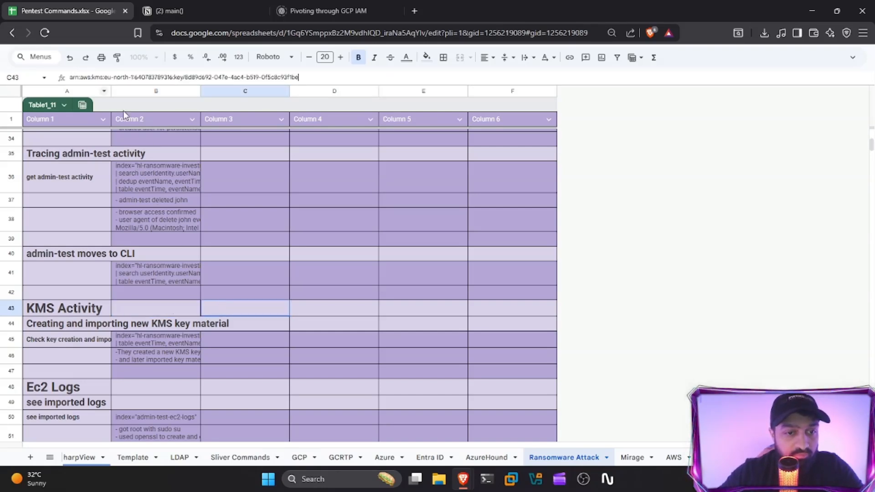
left_click(267, 267)
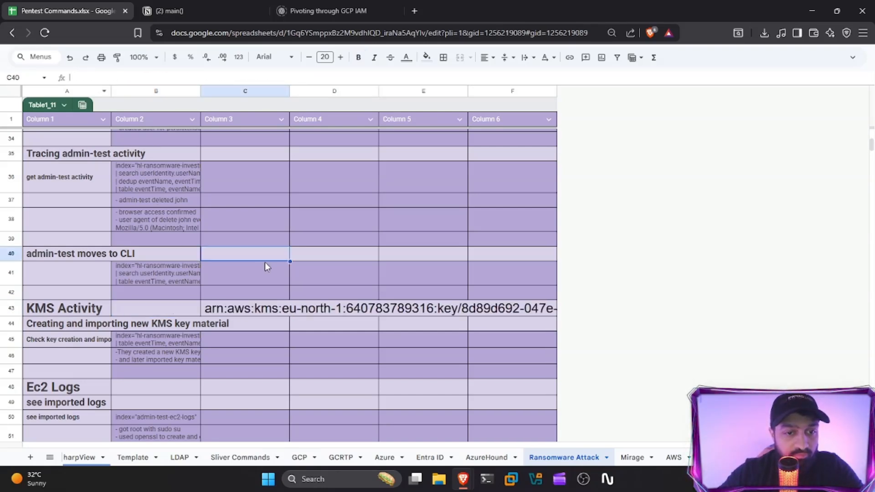
Place the same key ARN in cell B43 beside the KMS Activity heading.
left_click(183, 310)
left_click(235, 312)
double_click(236, 312)
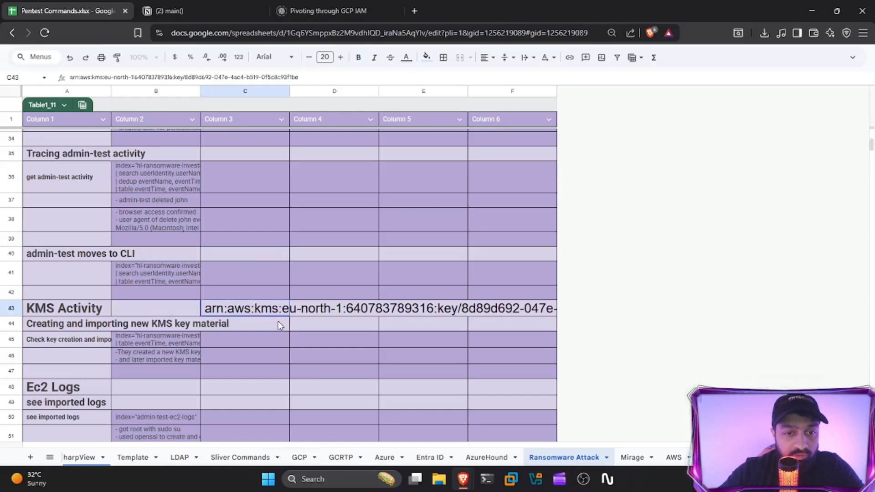
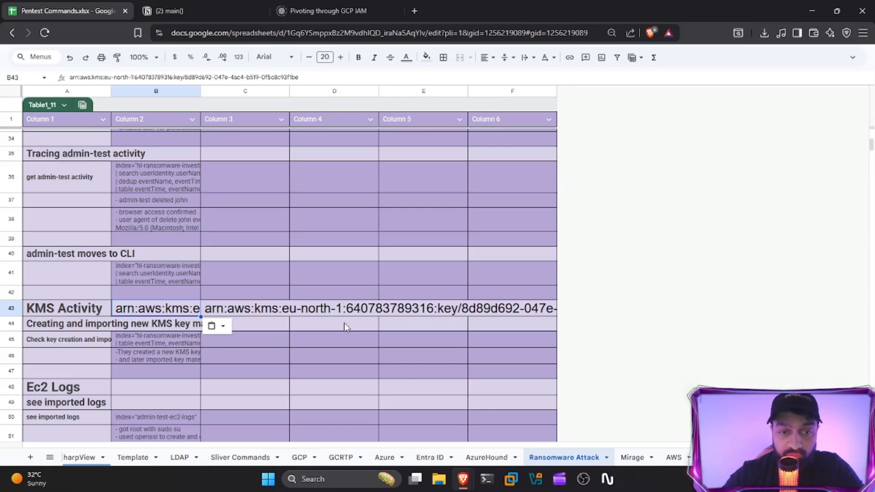
left_click(317, 331)
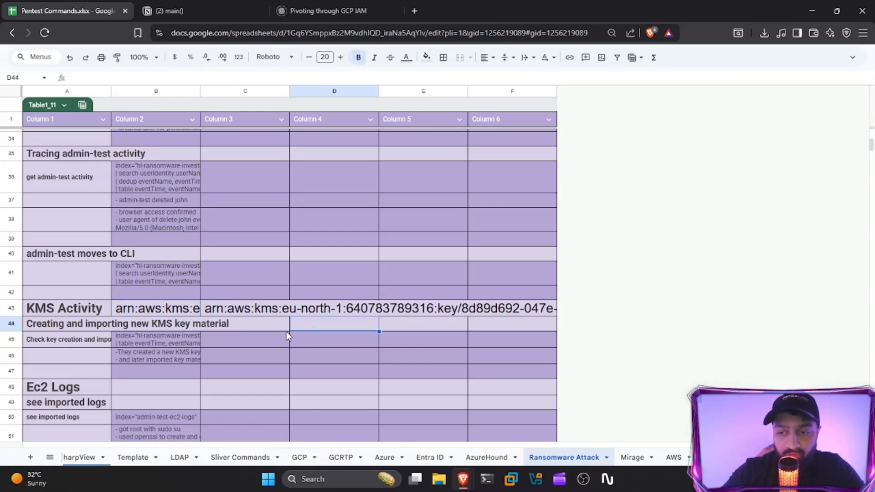
Return to Splunk, view the CreateKey event matching eventTime 2025-02-07T18:29:19Z and expand its requestParameters.
key("ctrl+super+Right")
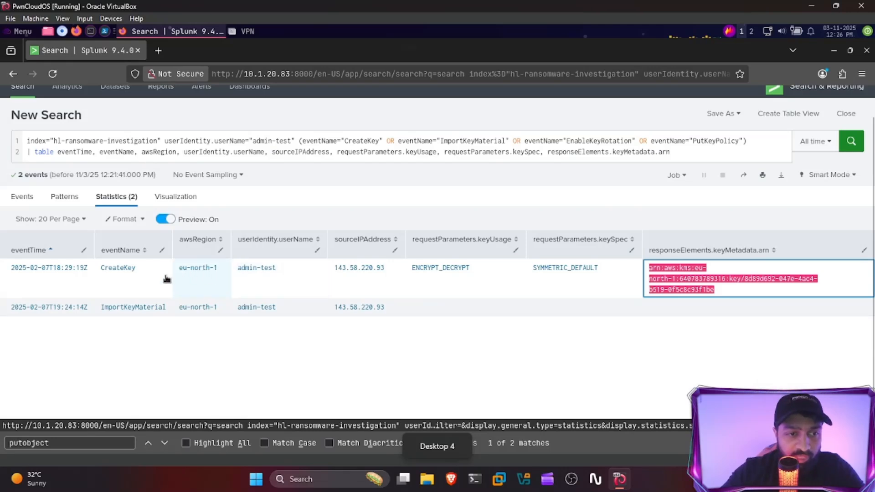
left_click(120, 273)
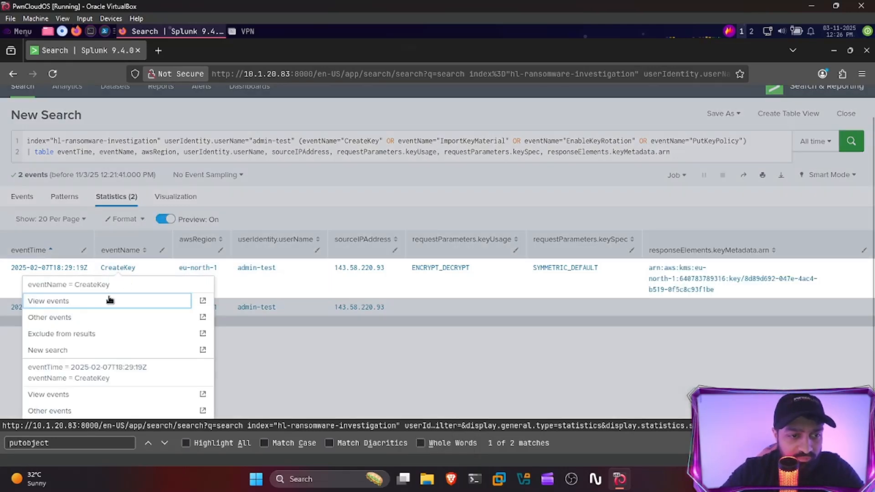
left_click(58, 394)
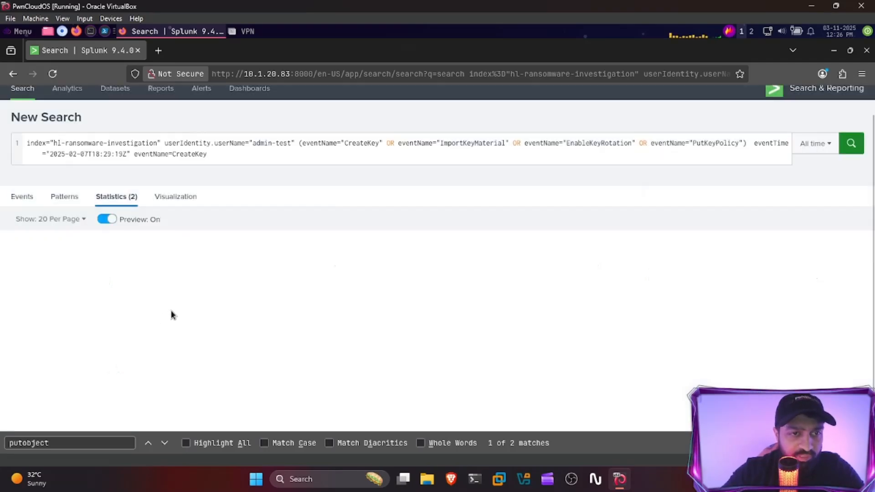
scroll(258, 293, "down", 10)
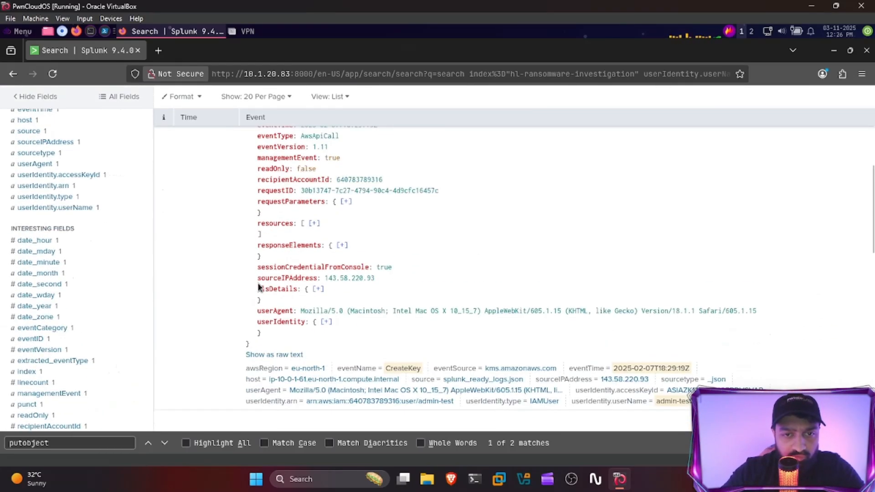
left_click(346, 201)
Examine the key policy statements in the CreateKey event's requestParameters, including the principals and allowed KMS actions.
scroll(354, 235, "down", 5)
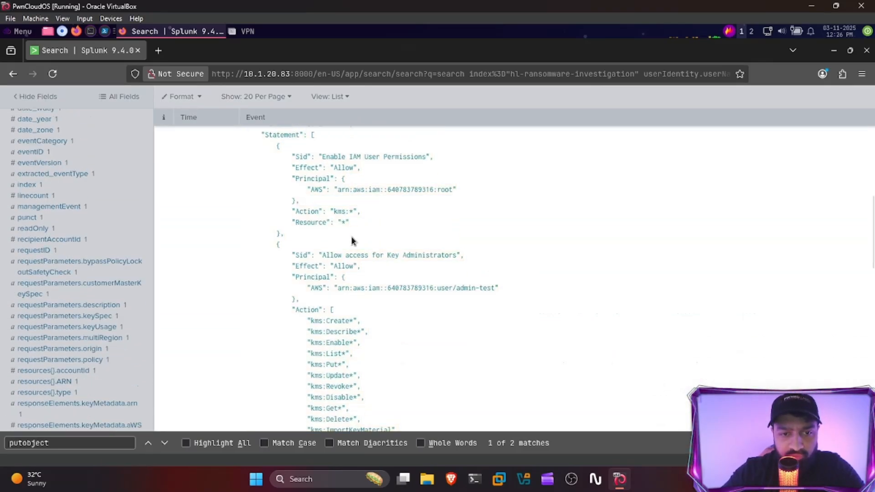
scroll(350, 237, "down", 2)
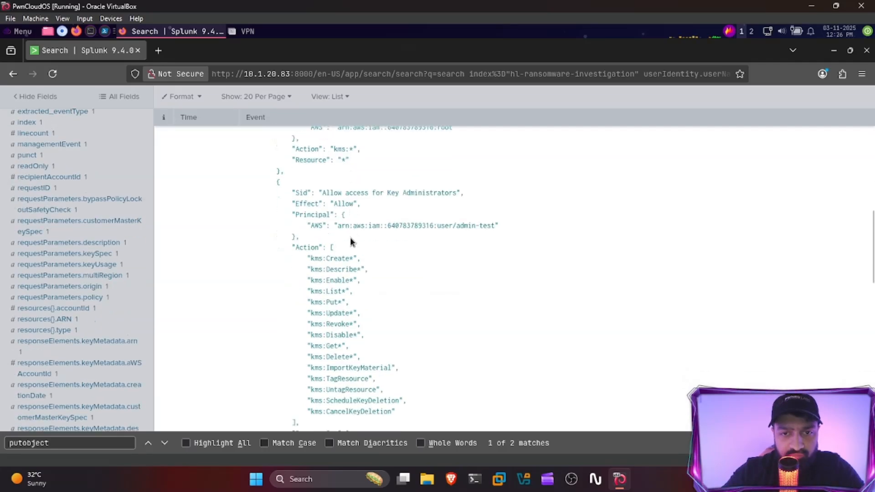
scroll(350, 242, "down", 2)
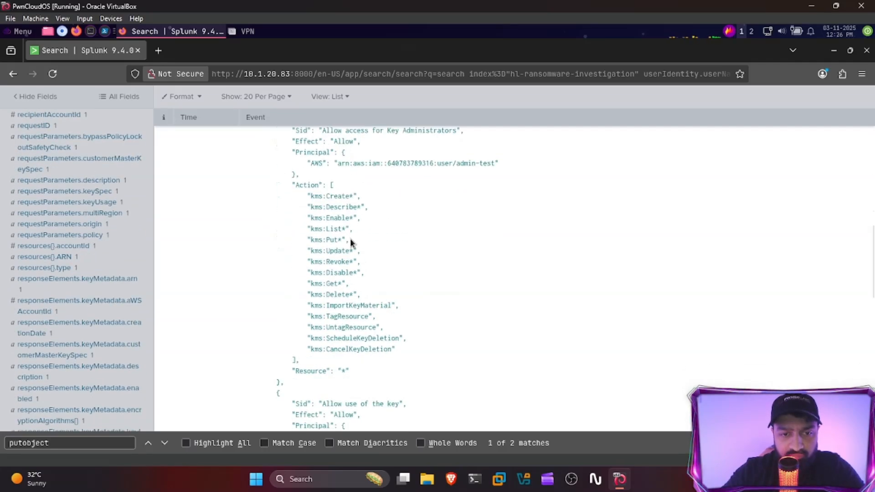
scroll(351, 242, "down", 7)
scroll(351, 242, "down", 5)
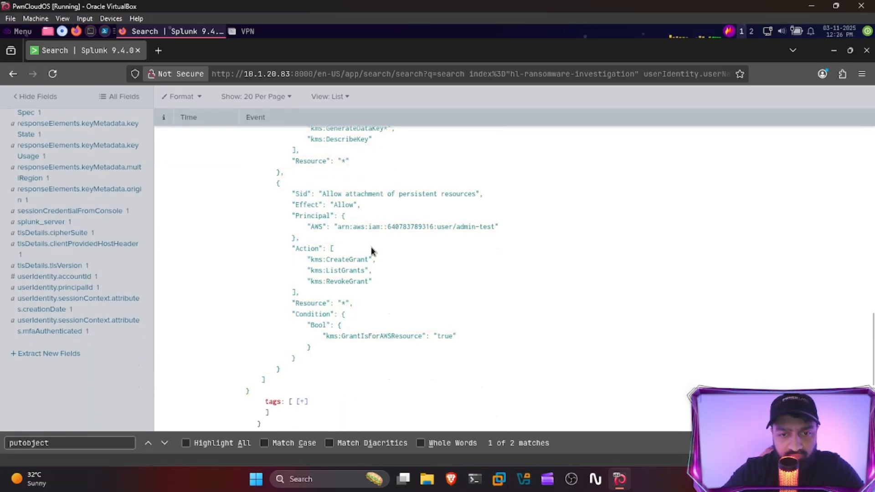
scroll(396, 301, "down", 2)
scroll(379, 292, "down", 2)
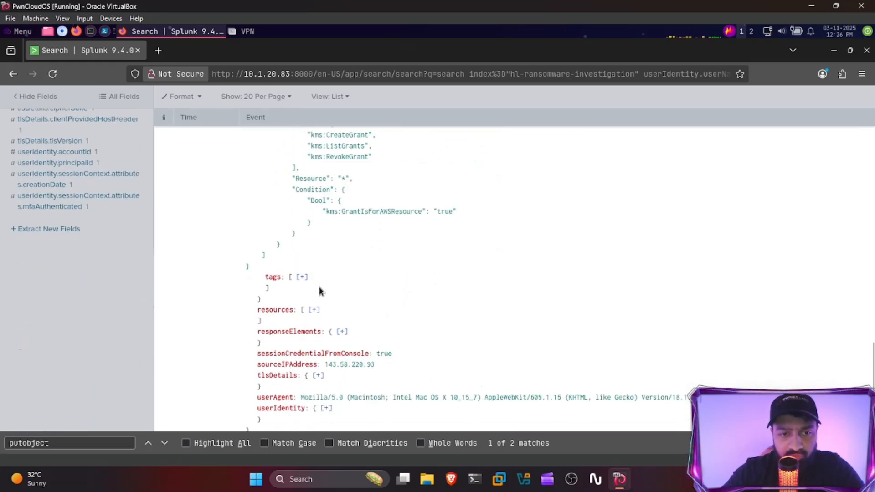
scroll(405, 277, "up", 4)
scroll(381, 280, "up", 7)
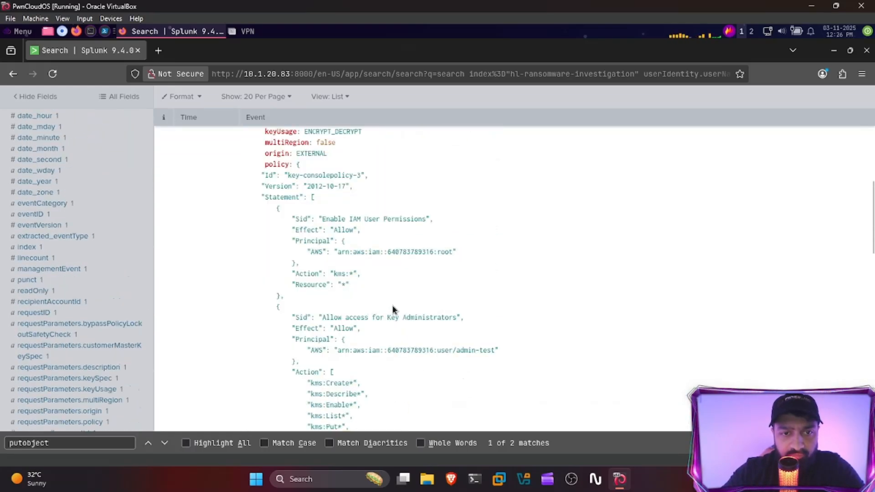
scroll(415, 308, "up", 4)
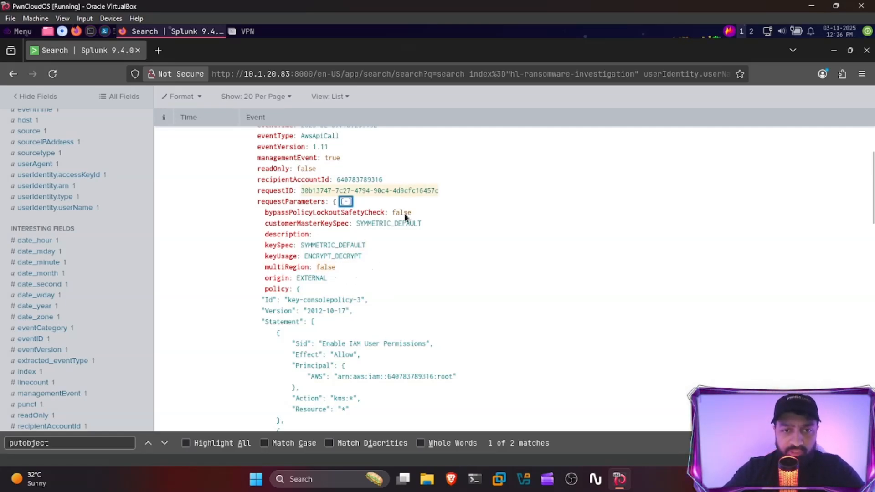
Check the customerMasterKeySpec, keySpec, keyUsage and origin request parameters and collapse the CreateKey event.
left_click_drag(361, 223, 432, 240)
left_click(396, 249)
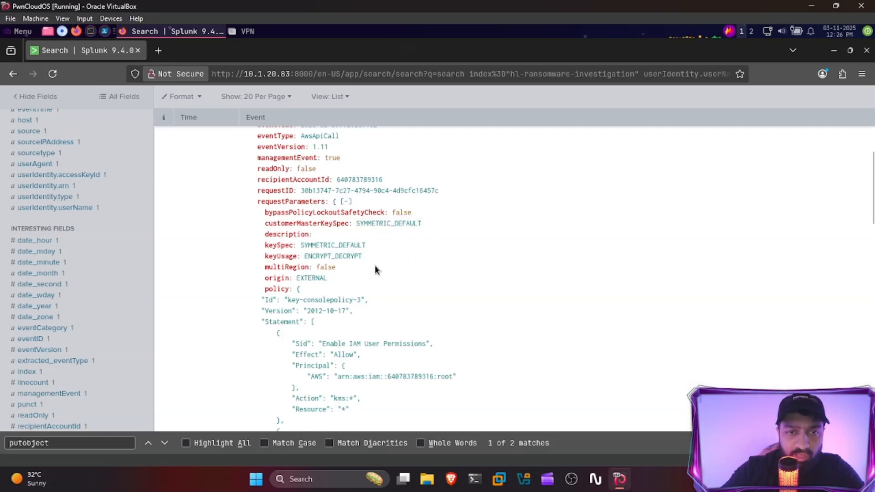
scroll(379, 260, "up", 5)
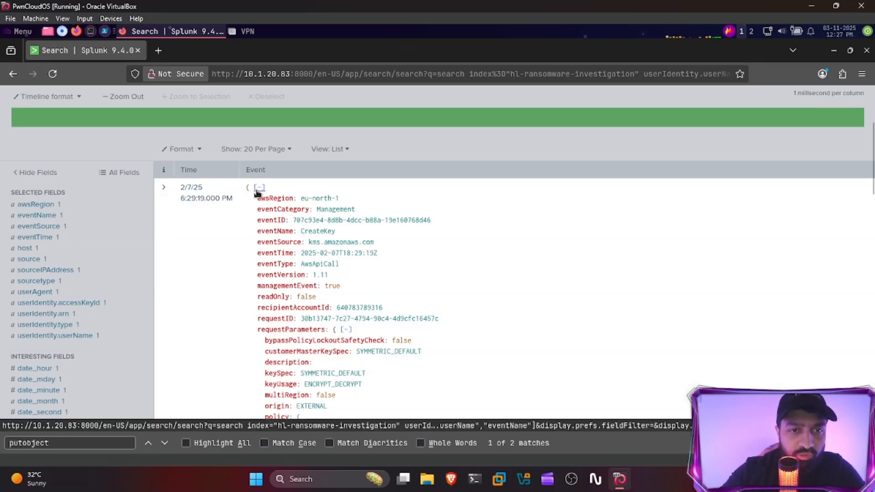
left_click(260, 188)
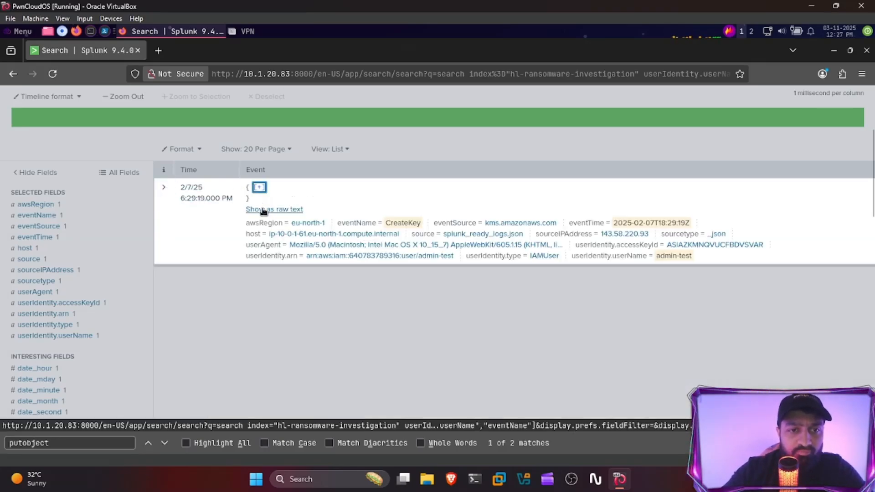
Look up the imported logs query index="admin-test-ec2-logs" under Ec2 Logs in the Ransomware Attack spreadsheet and return to Splunk.
key("ctrl+super+Left")
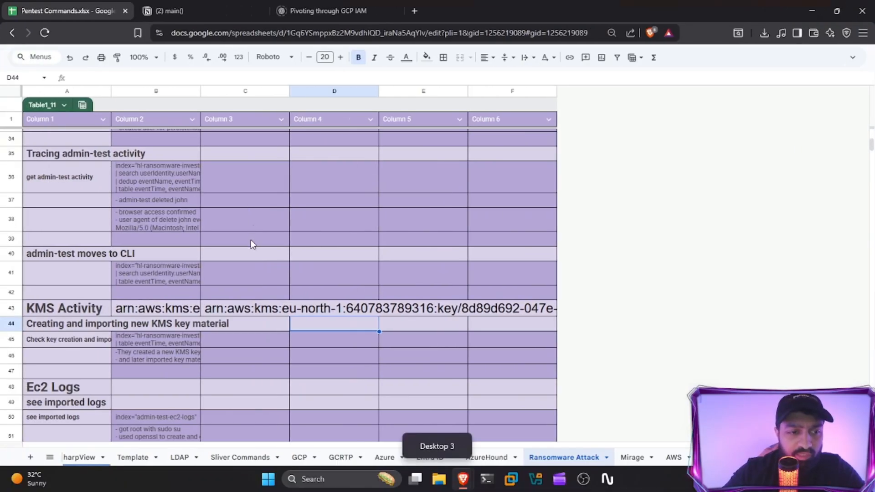
scroll(250, 245, "down", 5)
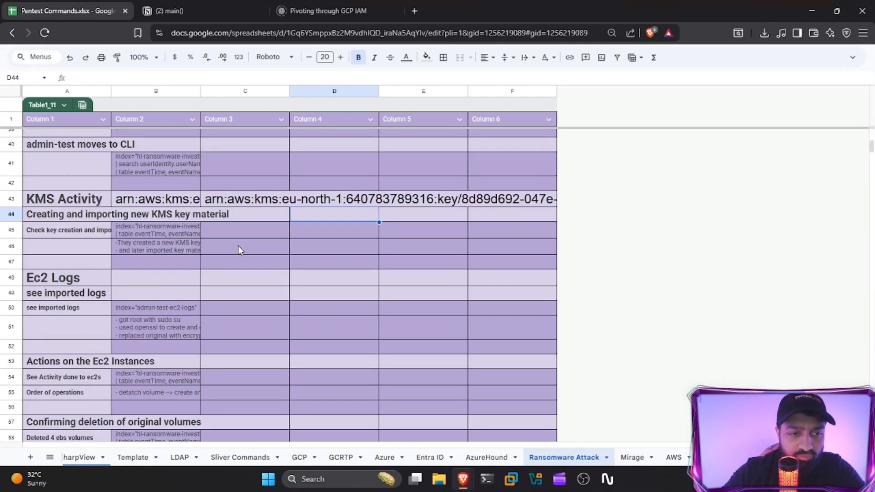
left_click(166, 254)
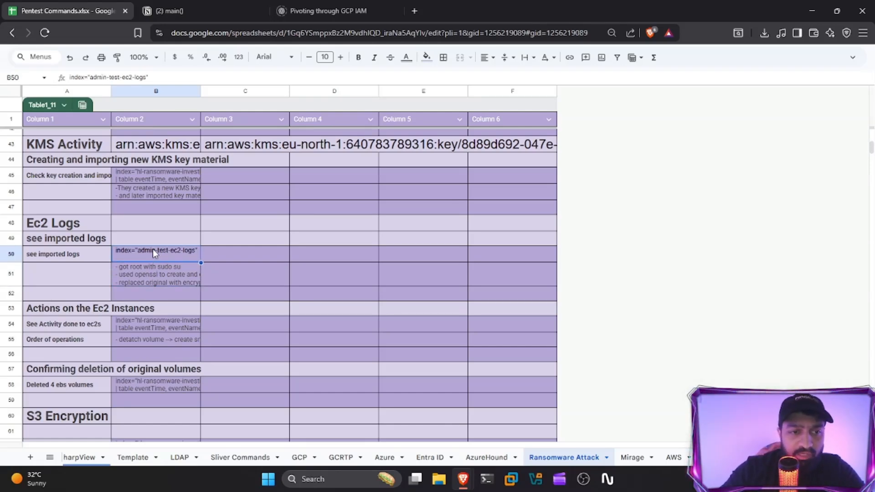
key("ctrl+super+Right")
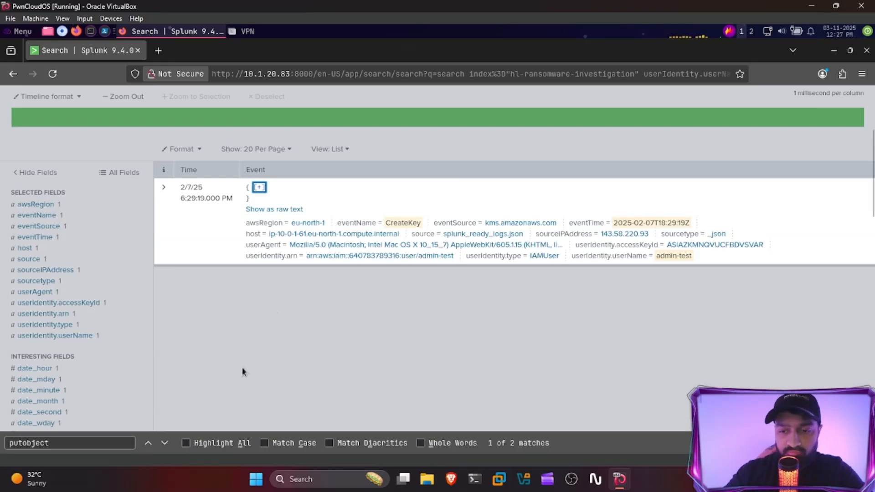
Replace the current Splunk query with index="admin-test-ec2-logs" and run the search over all time.
left_click(194, 489)
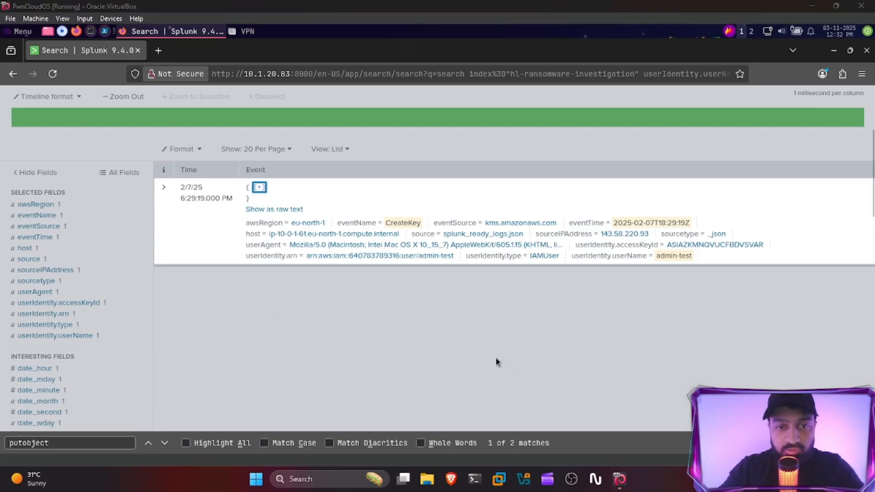
left_click(428, 324)
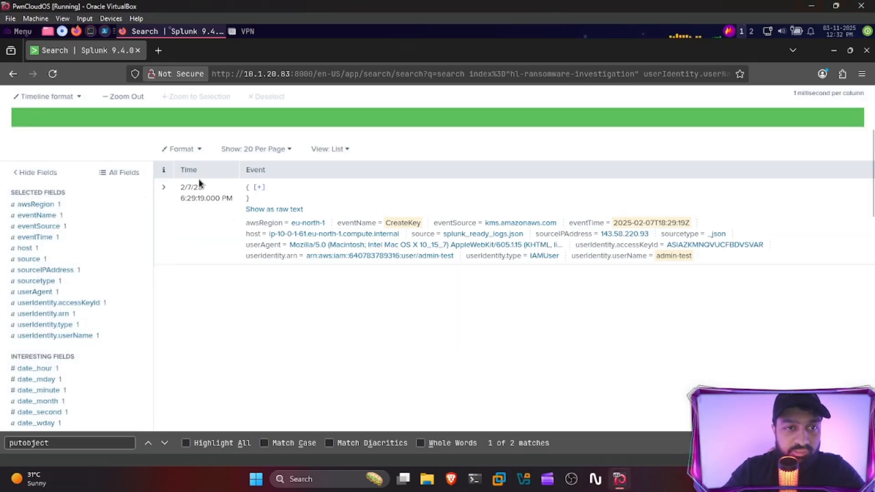
scroll(197, 182, "up", 3)
left_click(256, 181)
key("ctrl+a")
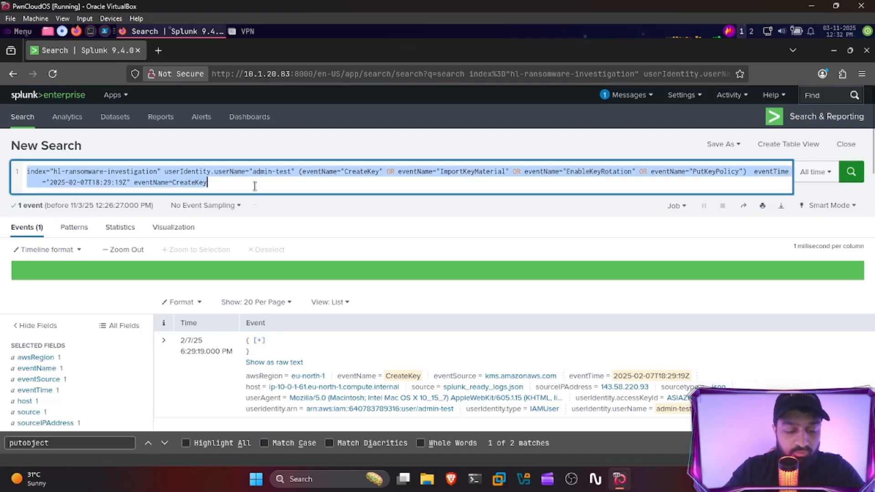
type("index=\"admin-test-ec2-logs\"")
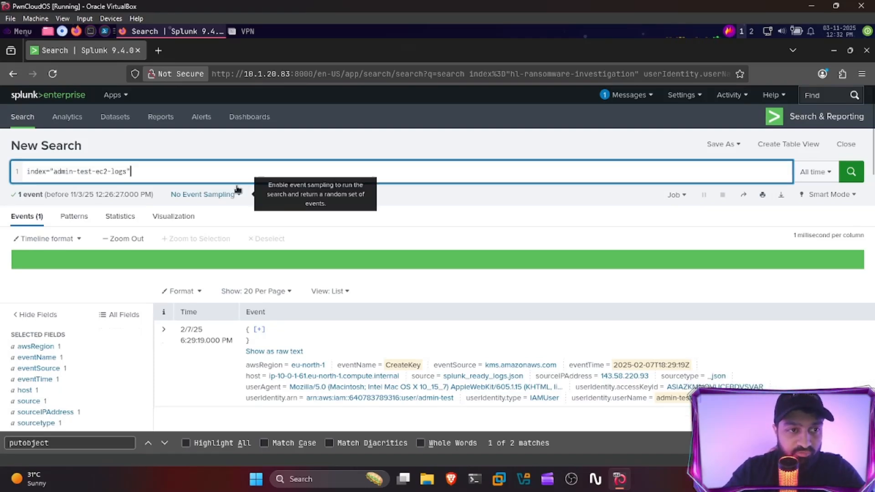
left_click_drag(59, 173, 138, 172)
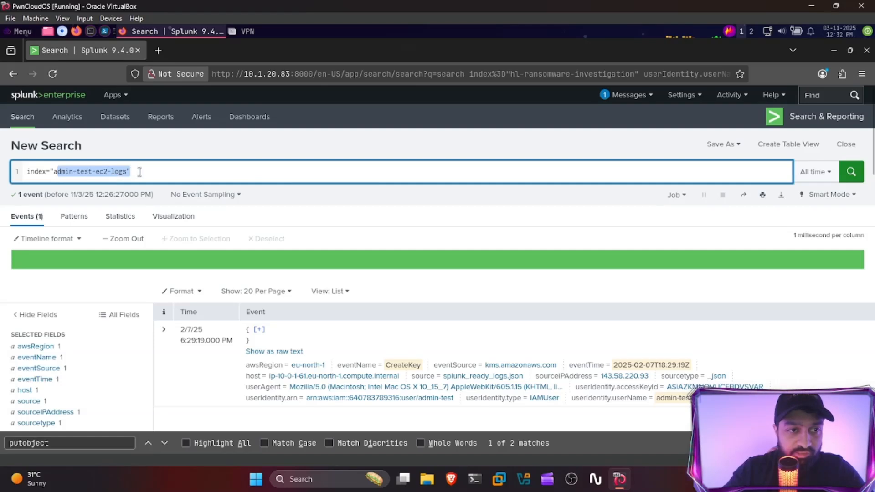
left_click(176, 172)
left_click(851, 173)
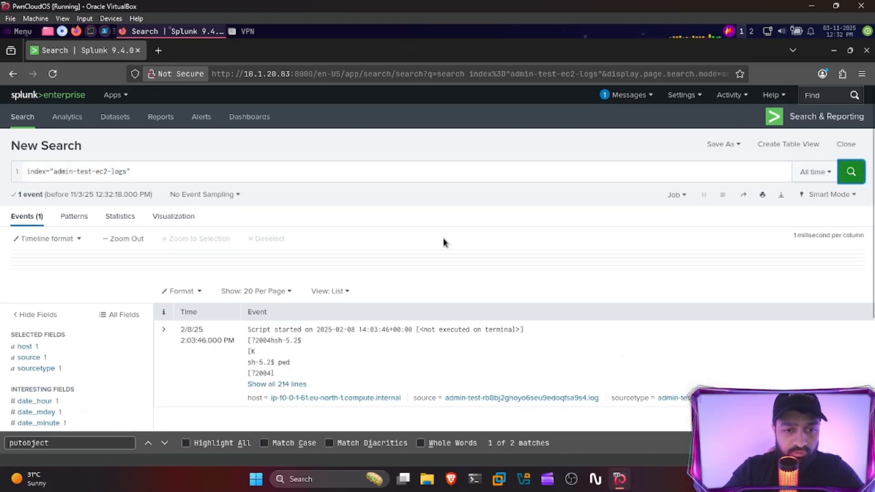
Show all lines of the EC2 log event and read the recorded shell session through to the home directory commands.
scroll(433, 243, "down", 2)
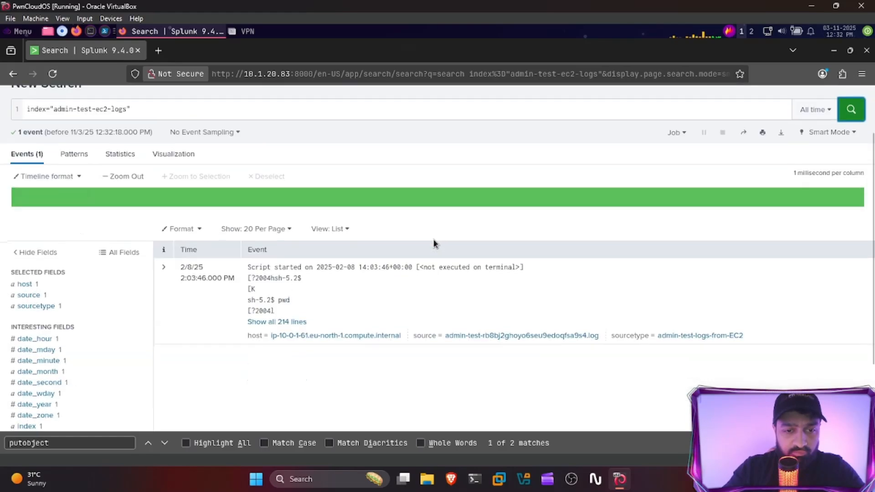
left_click(289, 322)
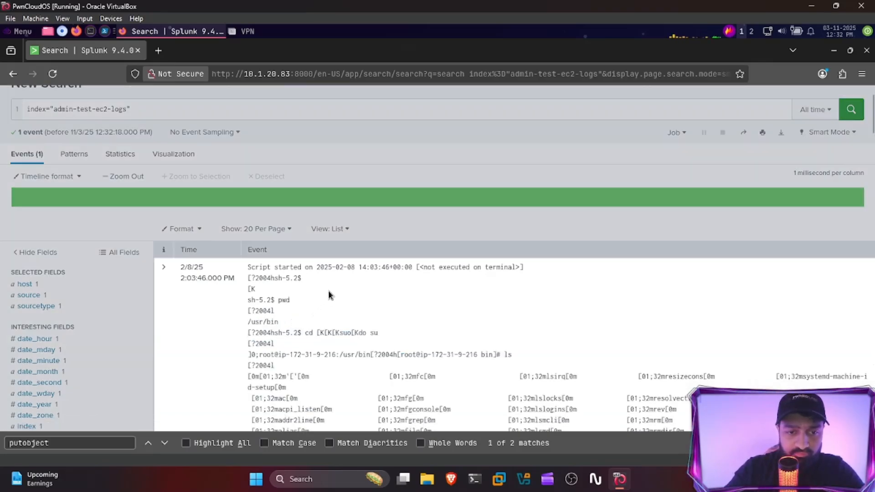
scroll(329, 291, "down", 4)
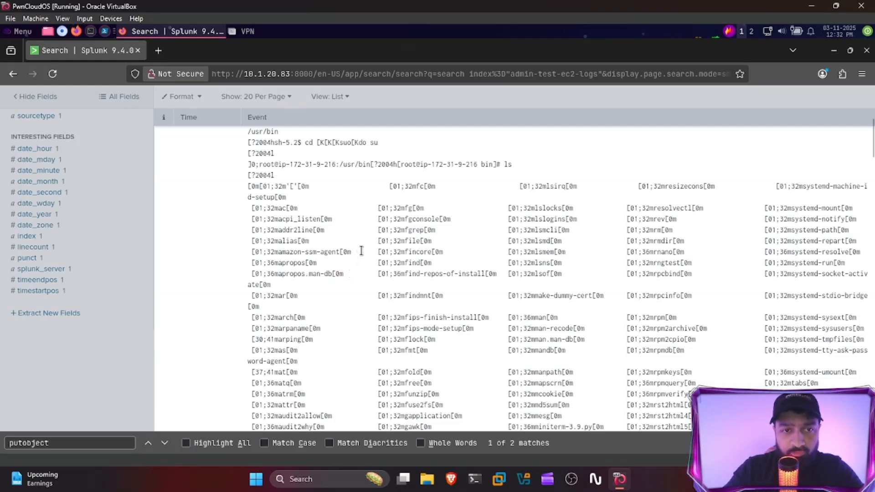
scroll(362, 249, "down", 1)
scroll(363, 248, "down", 5)
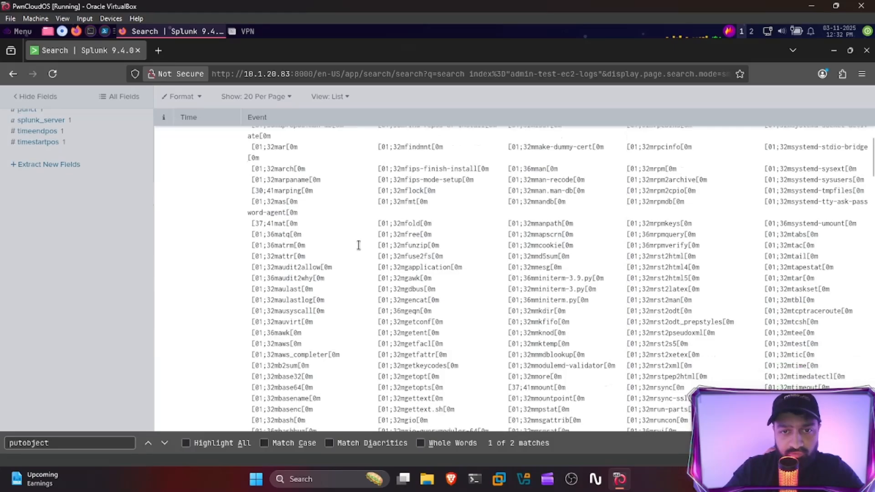
scroll(356, 252, "down", 10)
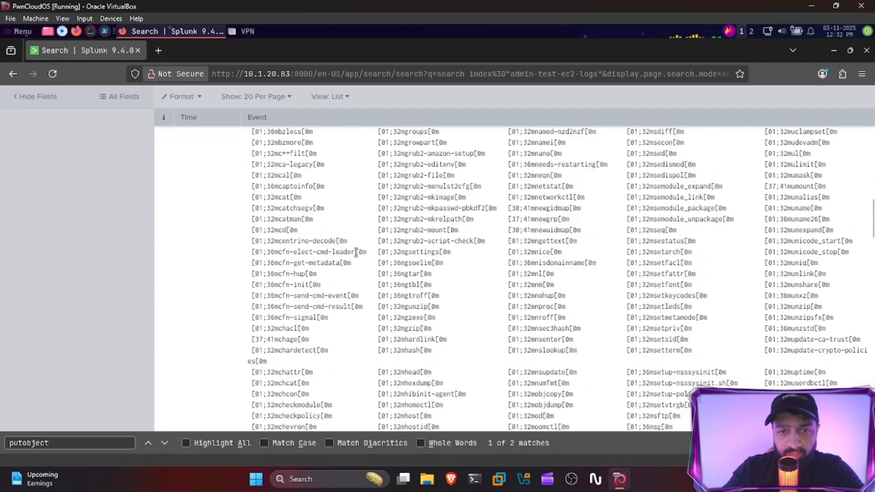
scroll(356, 252, "down", 8)
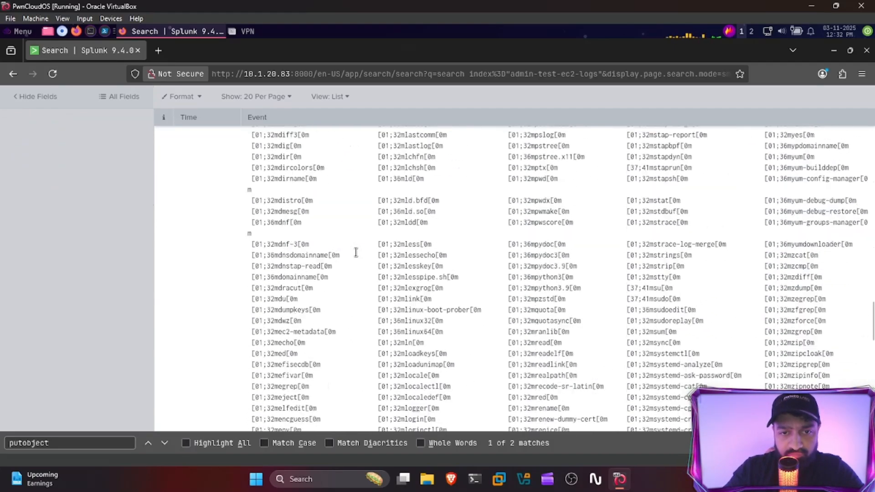
scroll(356, 252, "down", 3)
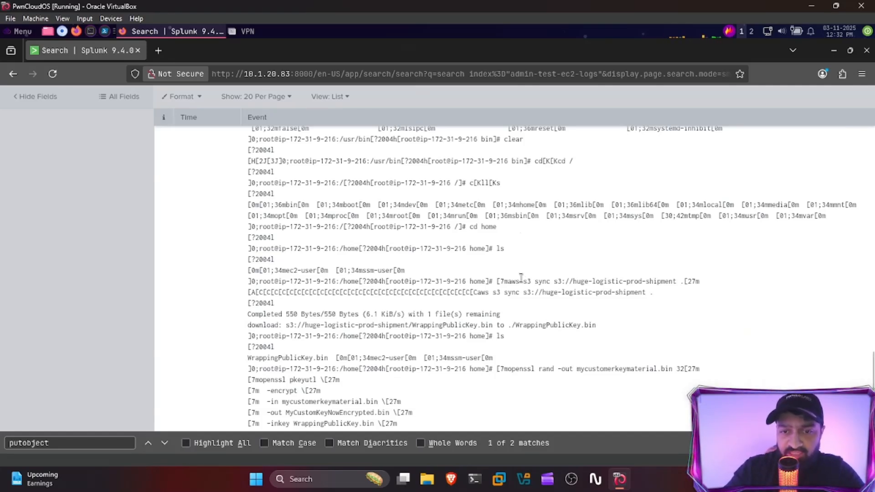
Examine the aws s3 sync command for s3://huge-logistic-prod-shipment and the WrappingPublicKey.bin download line in the session log.
left_click_drag(523, 281, 688, 282)
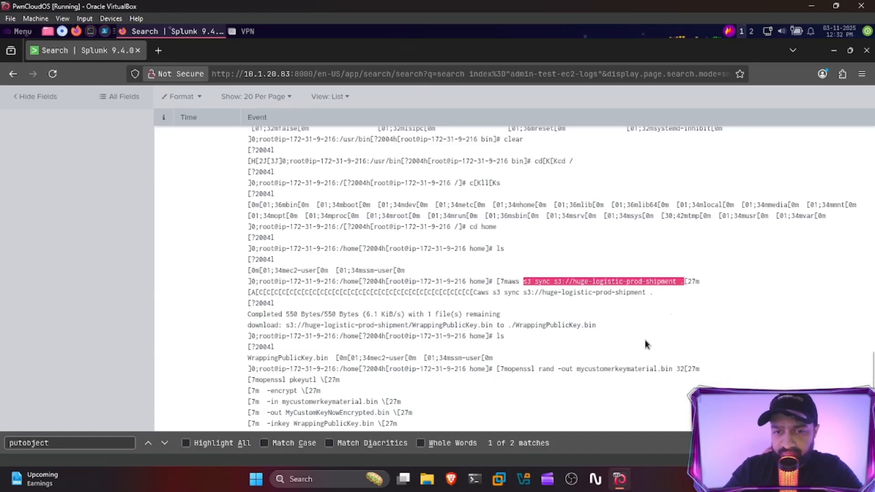
left_click(545, 304)
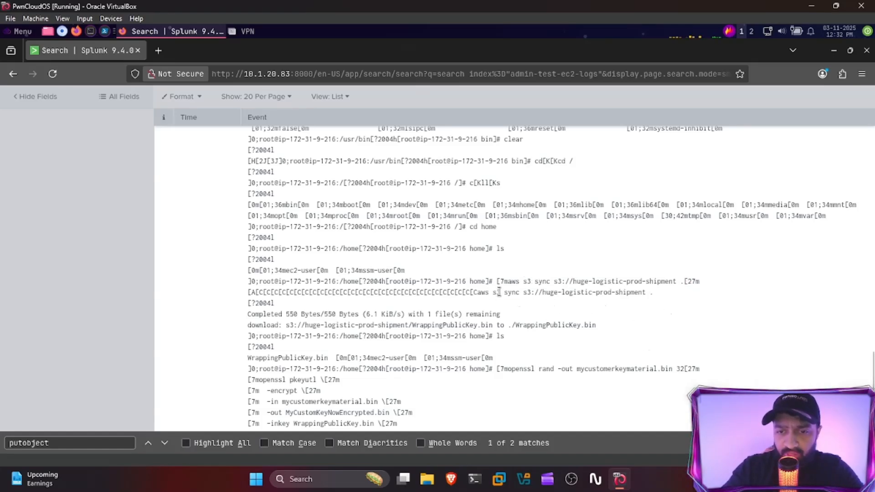
left_click_drag(505, 296, 569, 314)
left_click(568, 314)
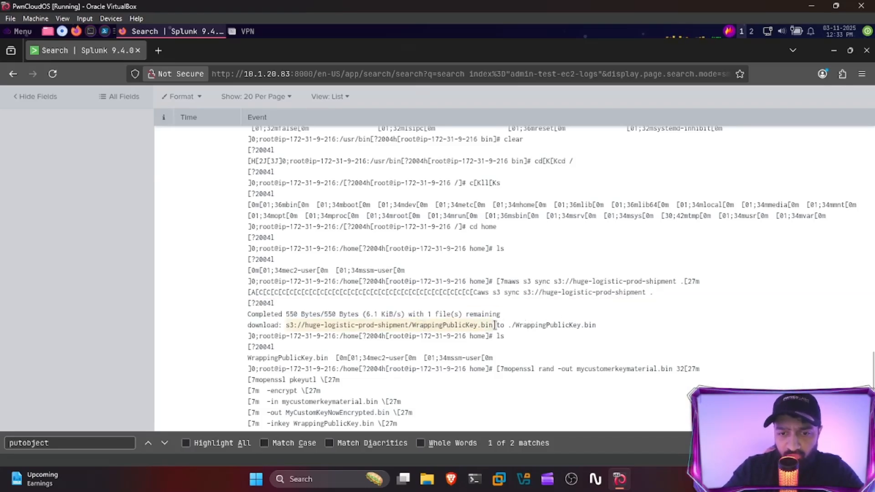
left_click_drag(512, 325, 599, 326)
left_click(599, 326)
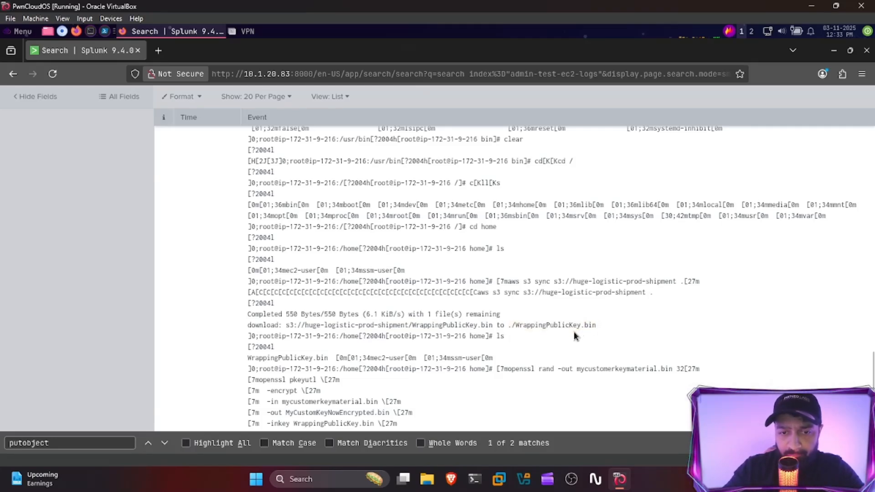
Examine the openssl rand and pkeyutl commands and the S3 upload of MyCustomKeyNowEncrypted.bin at the end of the log.
scroll(566, 332, "down", 2)
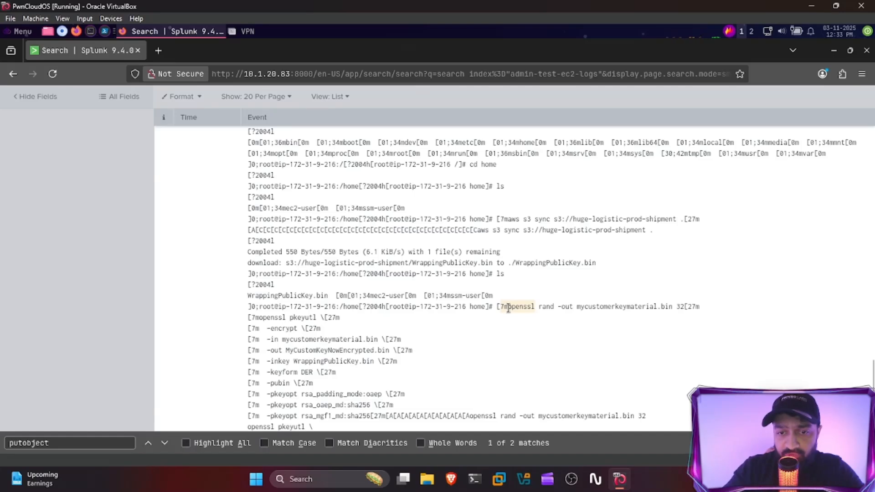
left_click_drag(508, 308, 536, 308)
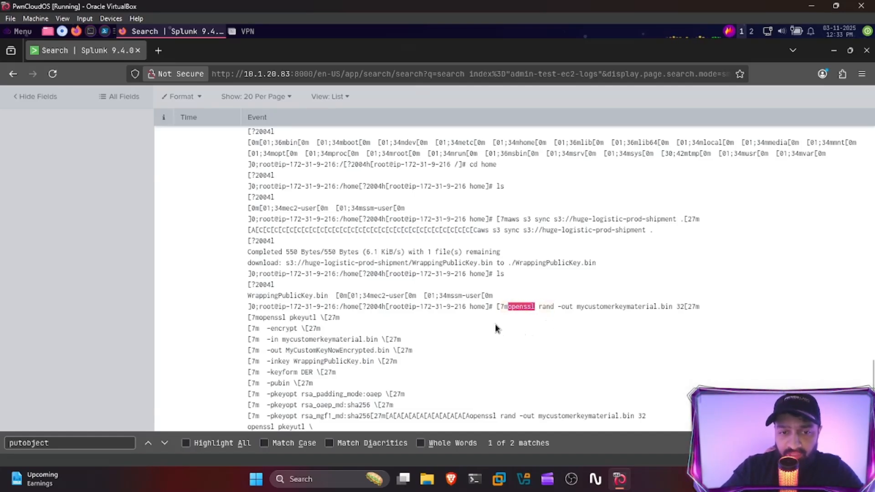
scroll(515, 317, "down", 3)
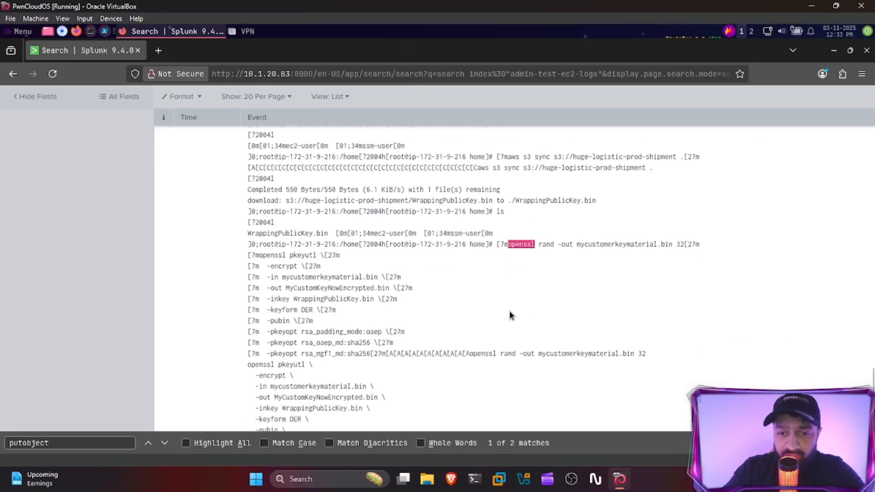
scroll(501, 321, "down", 3)
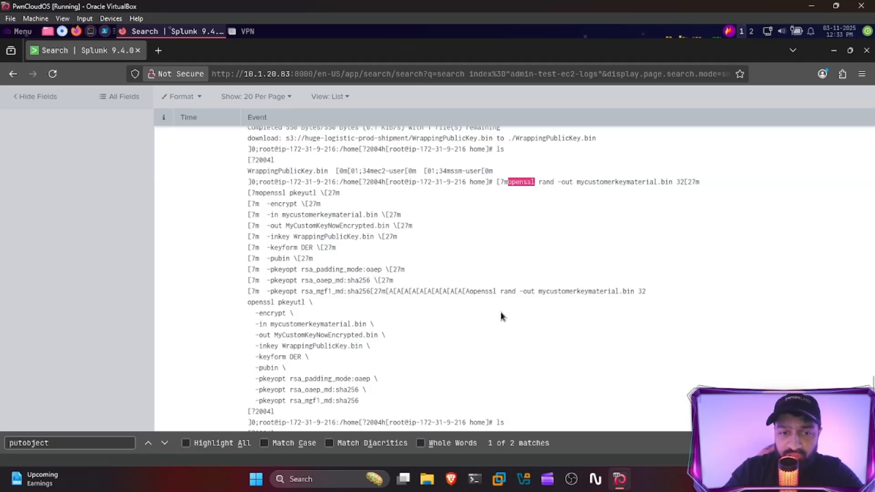
scroll(495, 315, "down", 3)
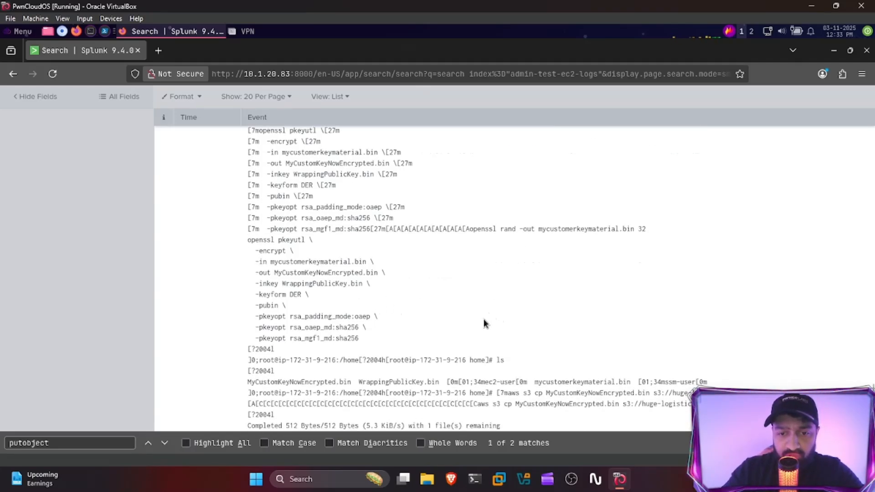
scroll(484, 322, "down", 3)
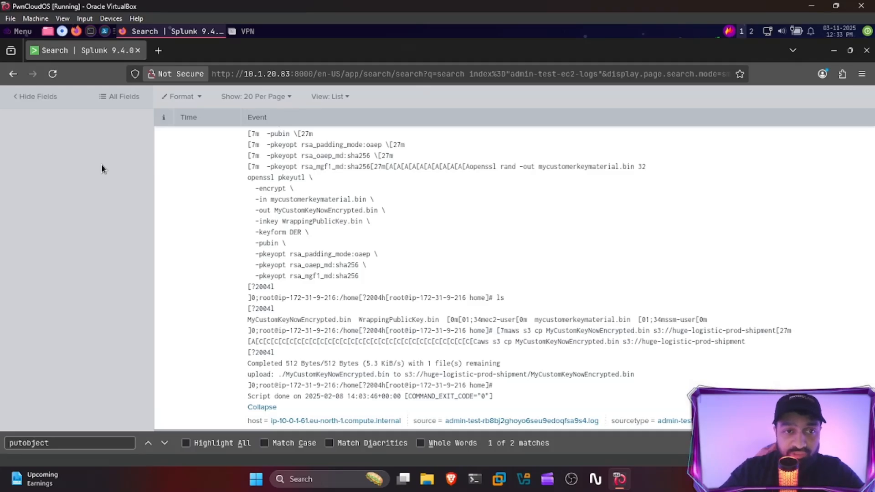
Copy the "See Activity done to ec2s" query from the Ransomware Attack spreadsheet and run it in Splunk in place of the current search.
scroll(199, 217, "up", 15)
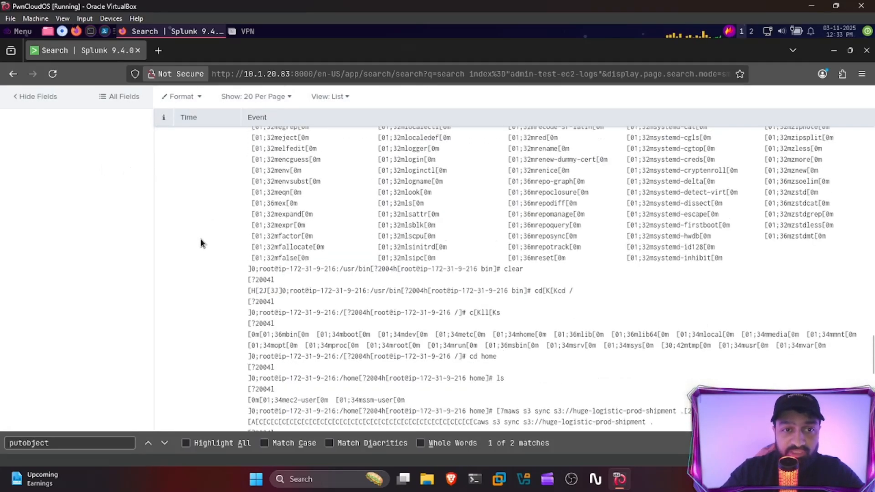
scroll(346, 255, "up", 15)
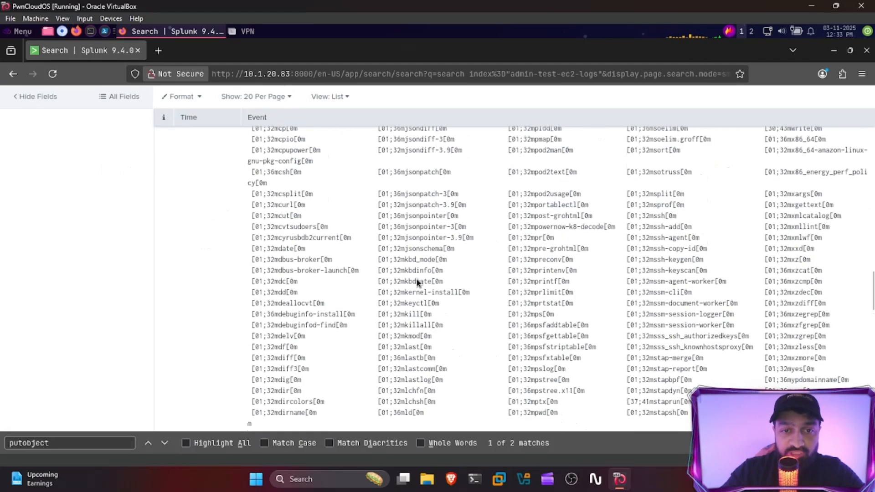
scroll(364, 267, "up", 20)
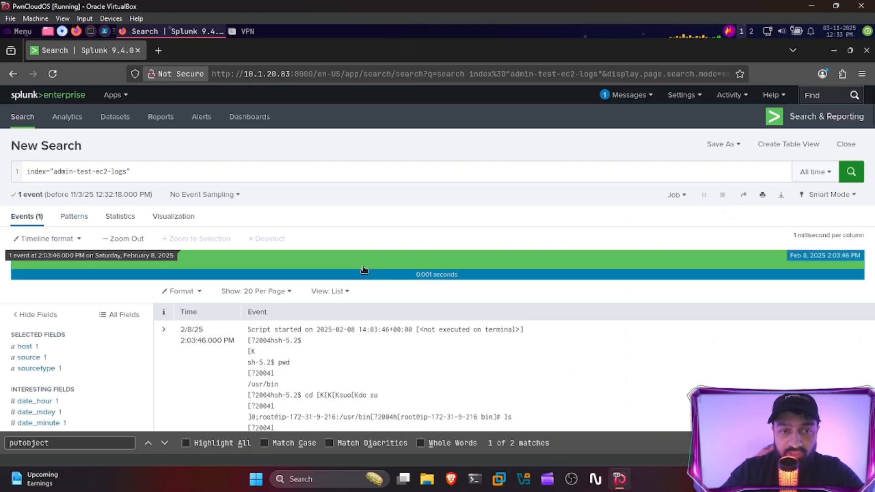
left_click(244, 169)
key("ctrl+a")
key("ctrl+super+Right")
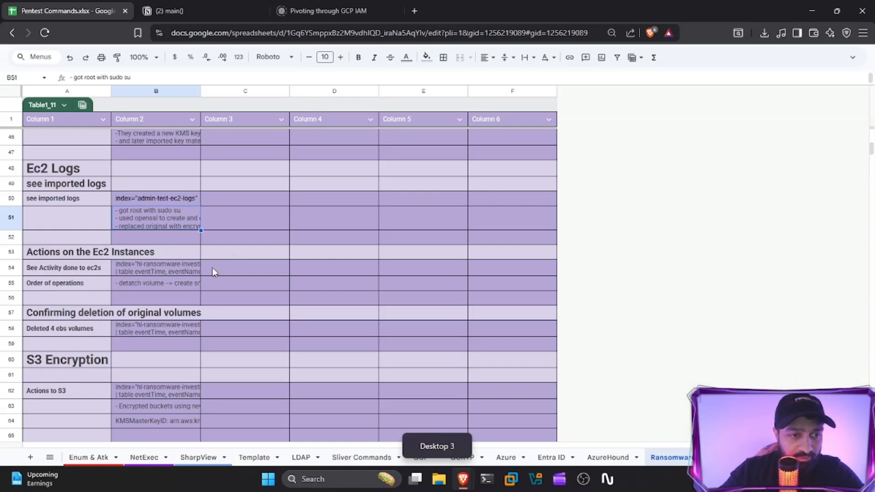
triple_click(145, 266)
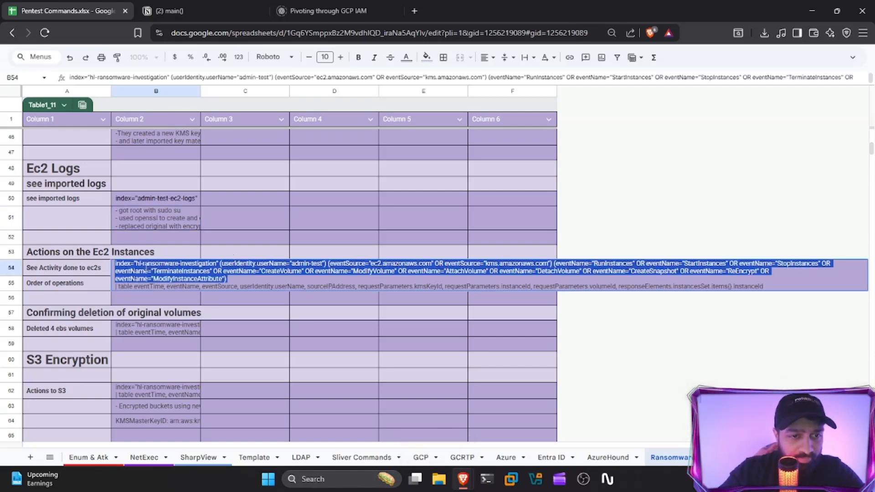
key("ctrl+a")
key("ctrl+c")
key("ctrl+super+Right")
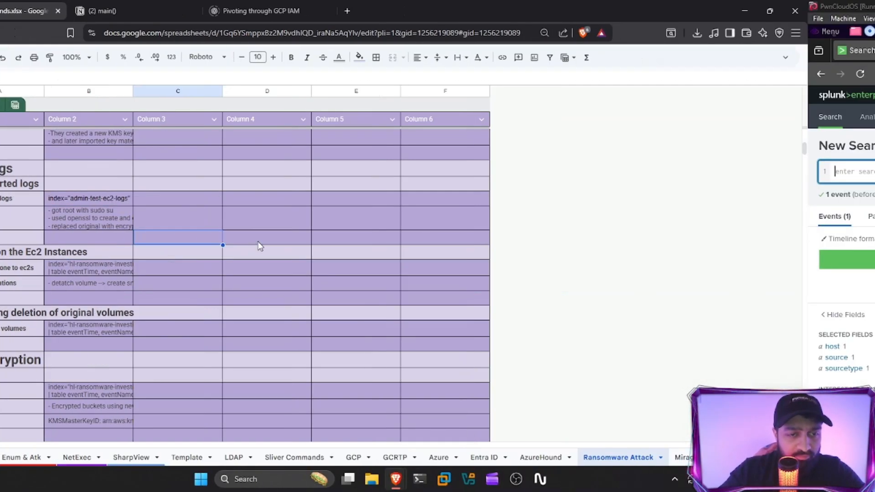
key("ctrl+v")
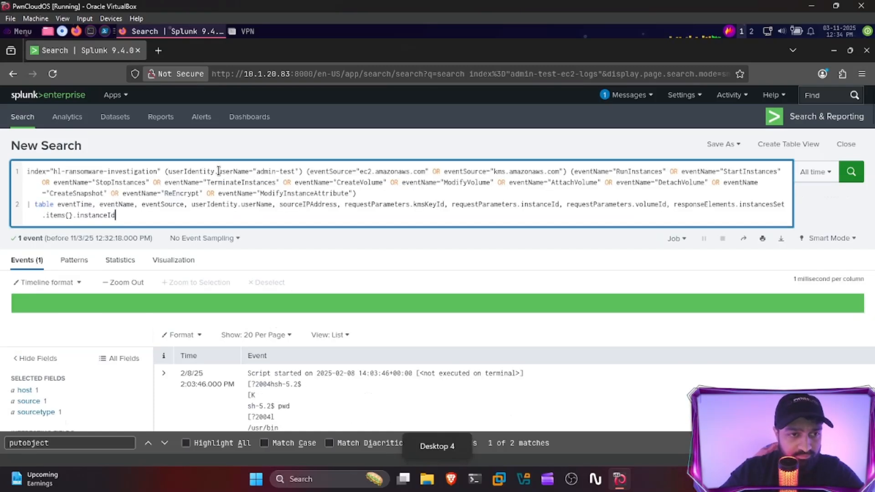
key("Return")
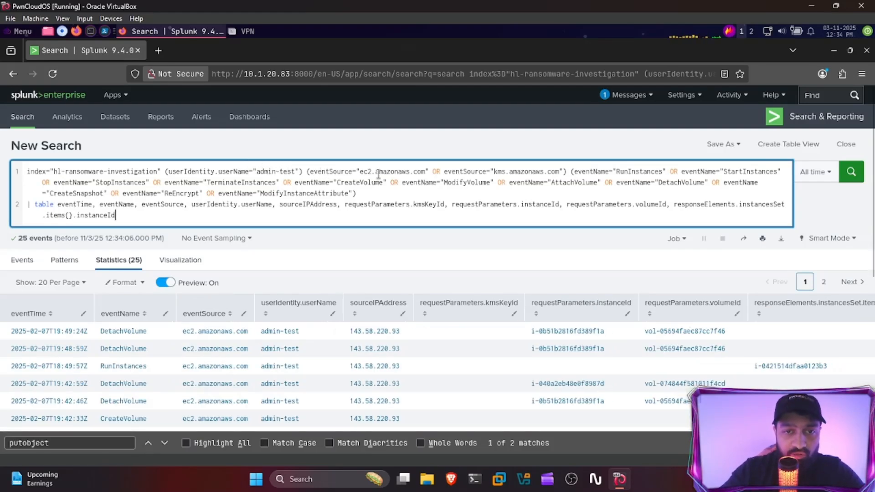
Check the query's admin-test user filter and review the tabulated EC2 instance, volume and snapshot events.
left_click(256, 171)
left_click_drag(256, 171, 311, 172)
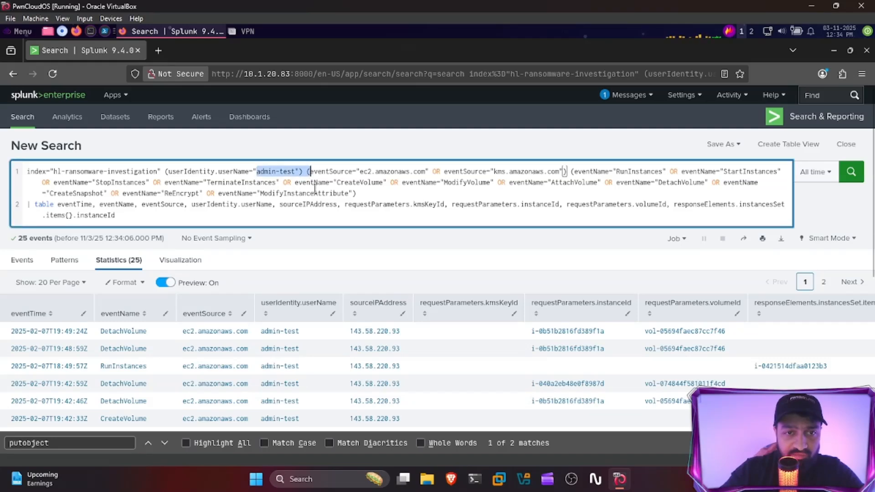
left_click(331, 219)
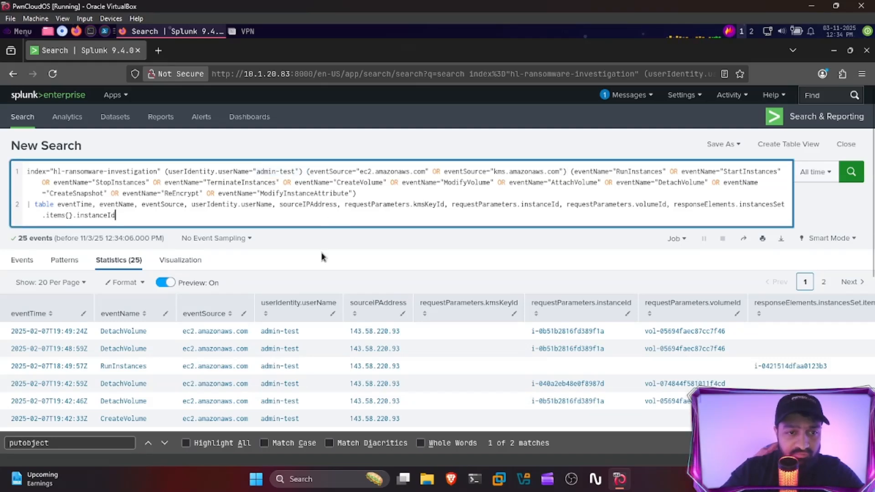
left_click(265, 276)
scroll(266, 275, "down", 3)
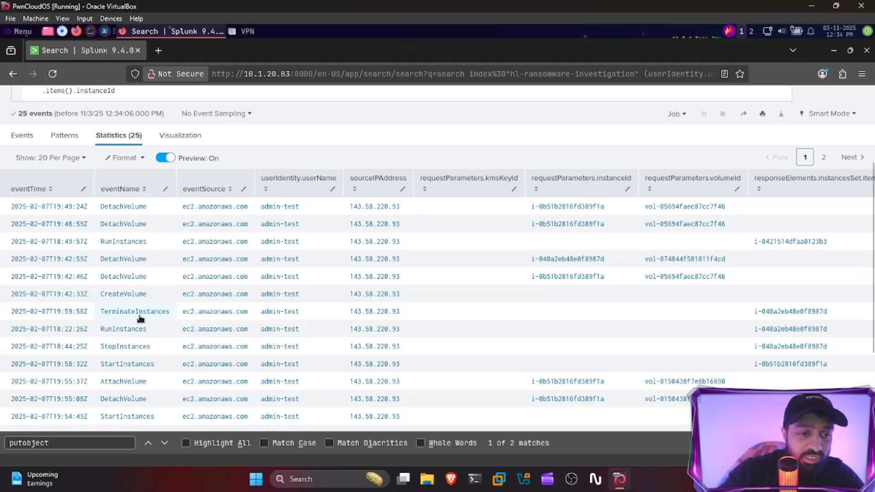
scroll(140, 318, "down", 3)
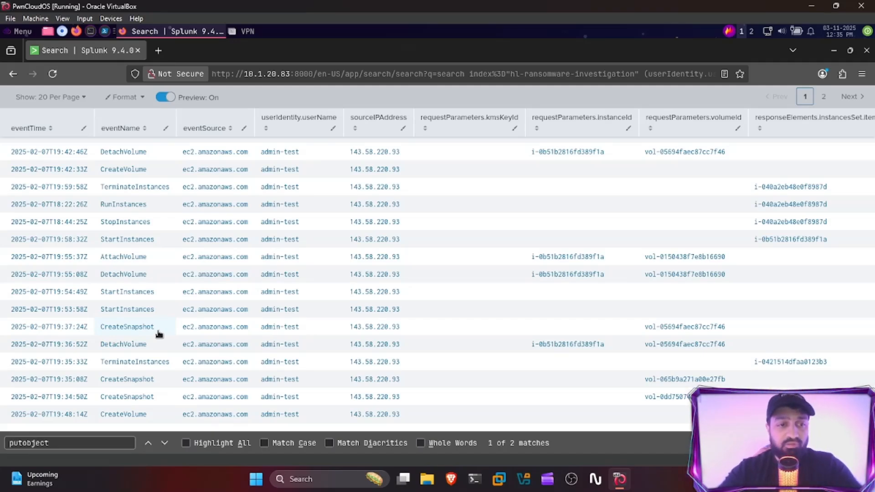
Copy the "Deleted 4 ebs volumes" query from the Ransomware Attack spreadsheet and run it in Splunk in place of the current search.
key("ctrl+super+Right")
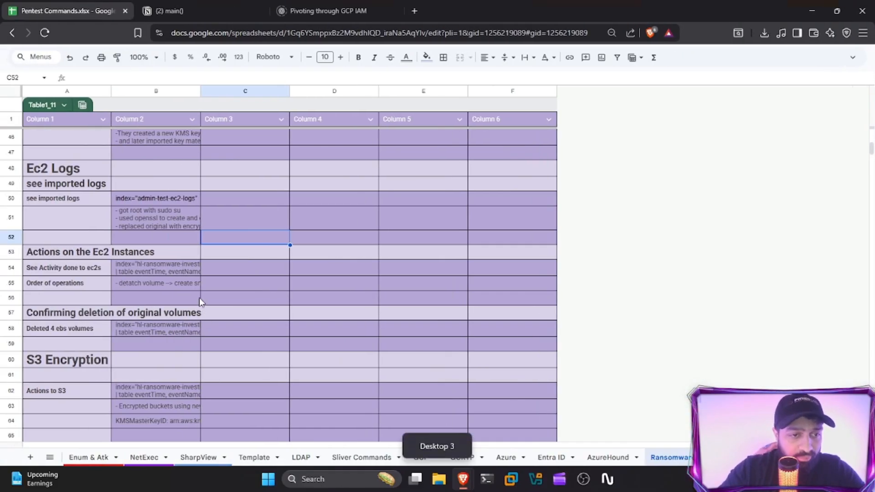
triple_click(152, 329)
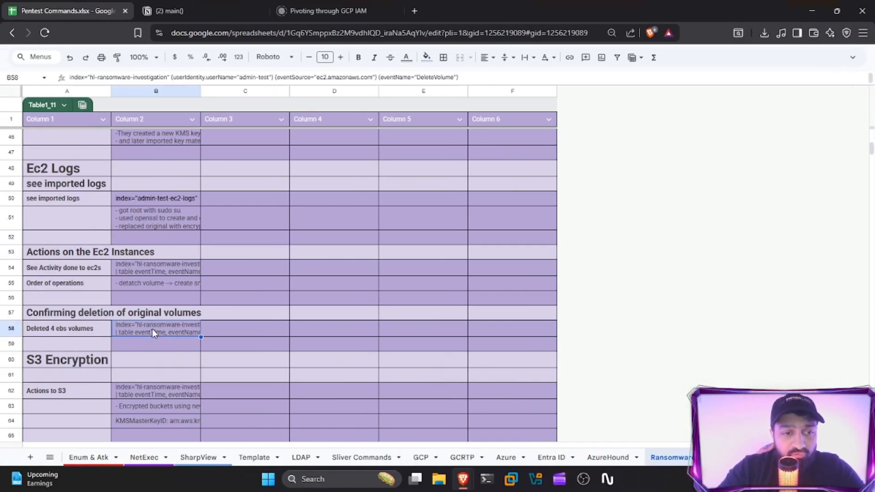
key("ctrl+super+Right")
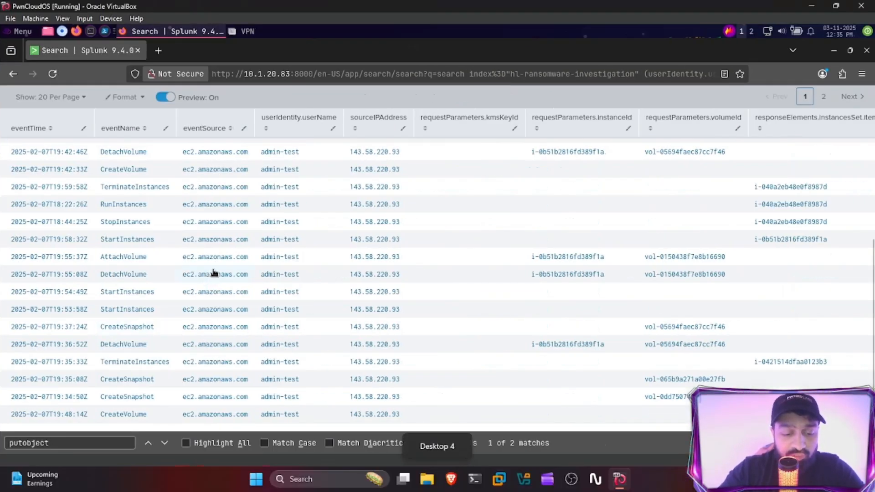
scroll(173, 255, "up", 3)
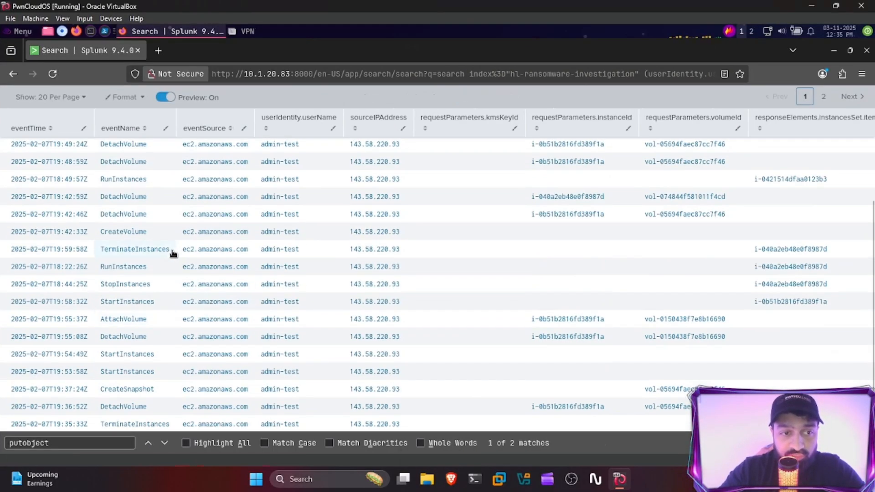
scroll(176, 247, "up", 2)
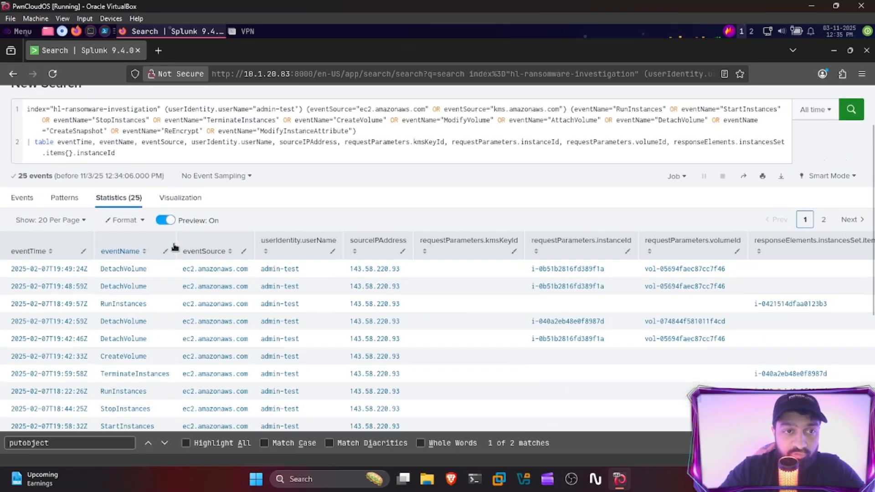
left_click(158, 151)
key("ctrl+a")
type("index=\"hl-ransomware-investigation\" (userIdentity.userName=\"admin-test\") (eventSource=\"ec2.amazonaws.com\") (eventName=\"DeleteVolume\") | table eventTime, eventName, userIdentity.userName, sourceIPAddress, requestParameters.volumeId, responseElements.volumeId")
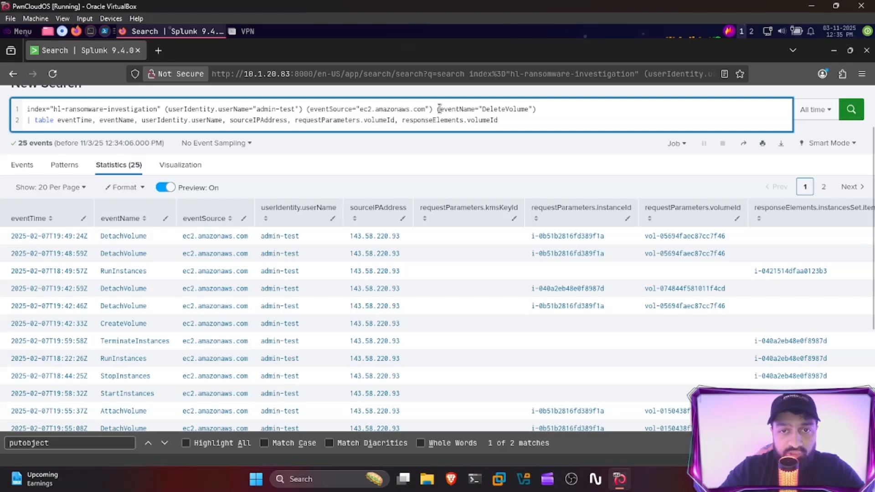
left_click_drag(440, 109, 533, 110)
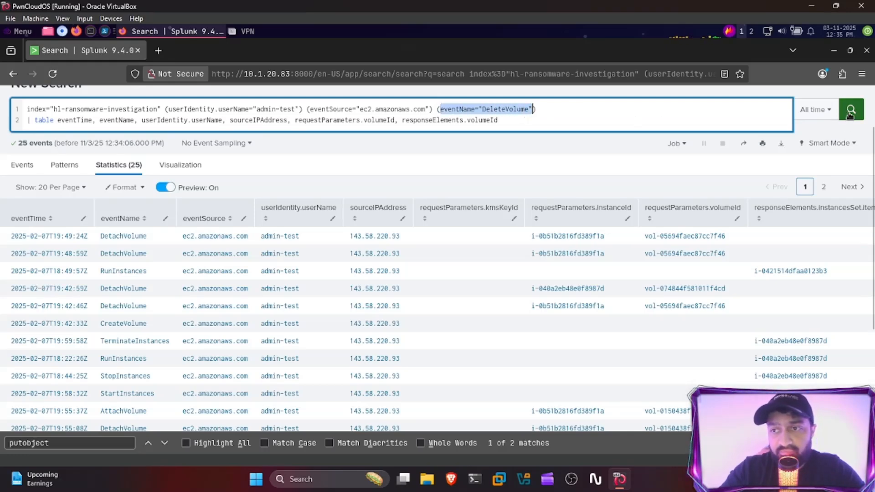
left_click(851, 114)
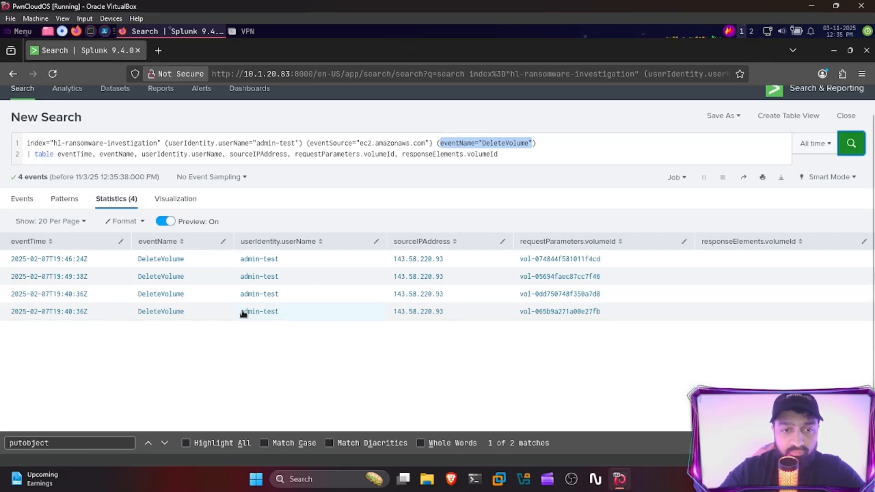
Copy the "Actions to S3" query from the spreadsheet and run it in Splunk in place of the DeleteVolume search.
key("ctrl+super+Left")
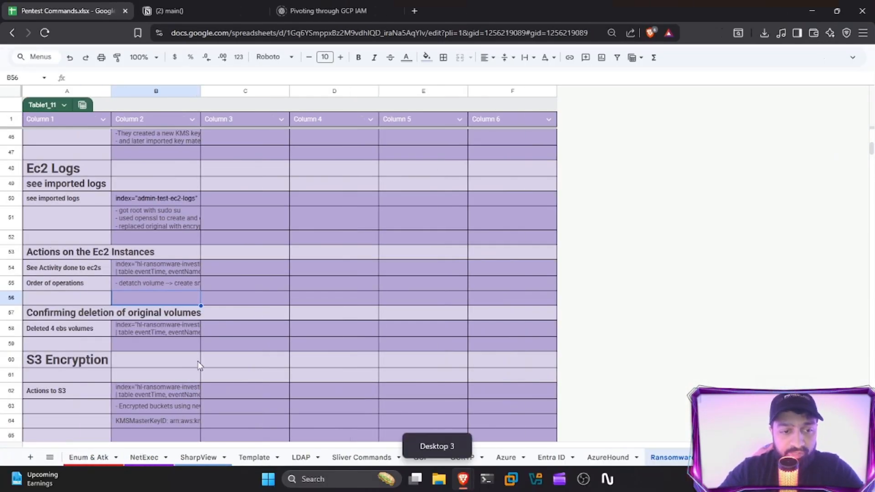
triple_click(146, 394)
key("ctrl+a")
key("ctrl+c")
key("Escape")
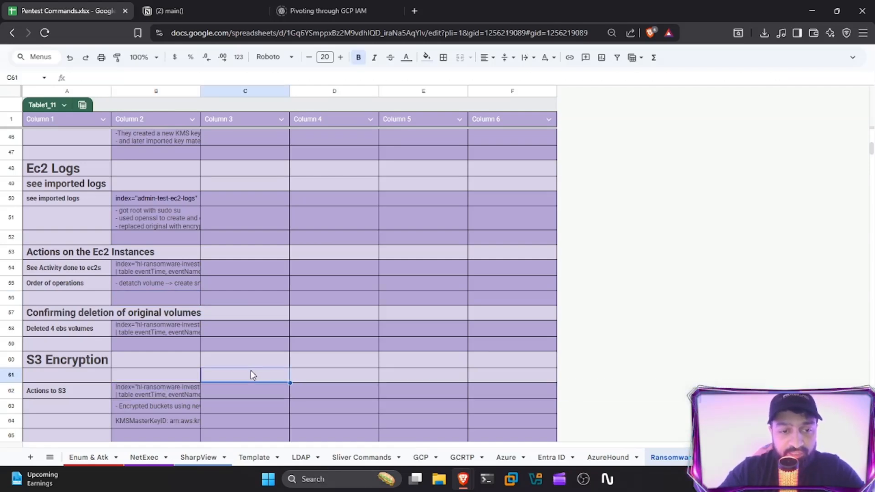
key("ctrl+super+Right")
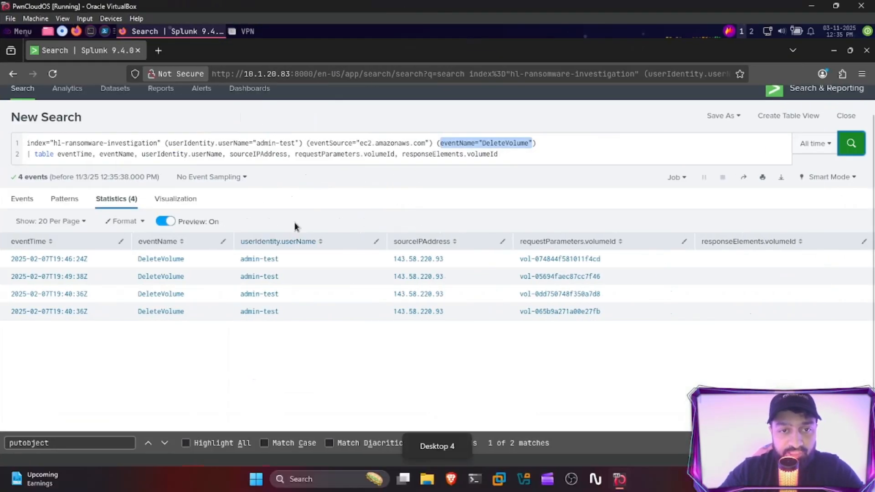
double_click(335, 154)
key("ctrl+a")
key("ctrl+v")
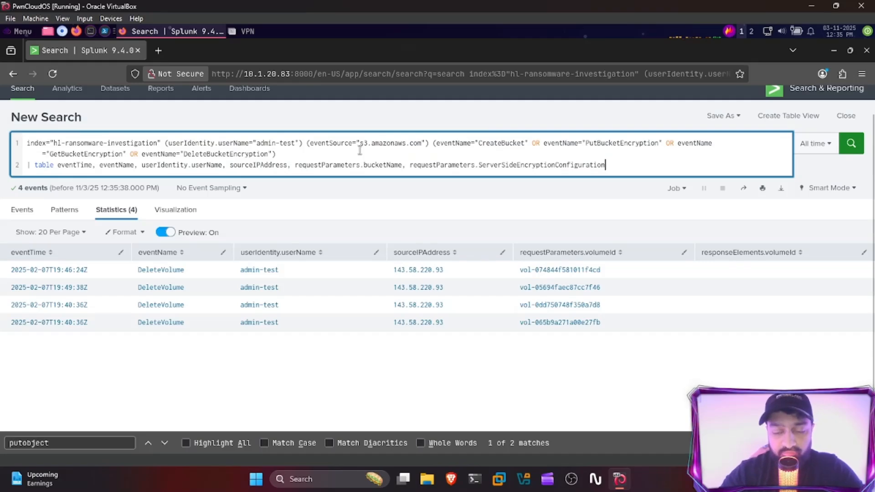
key("Return")
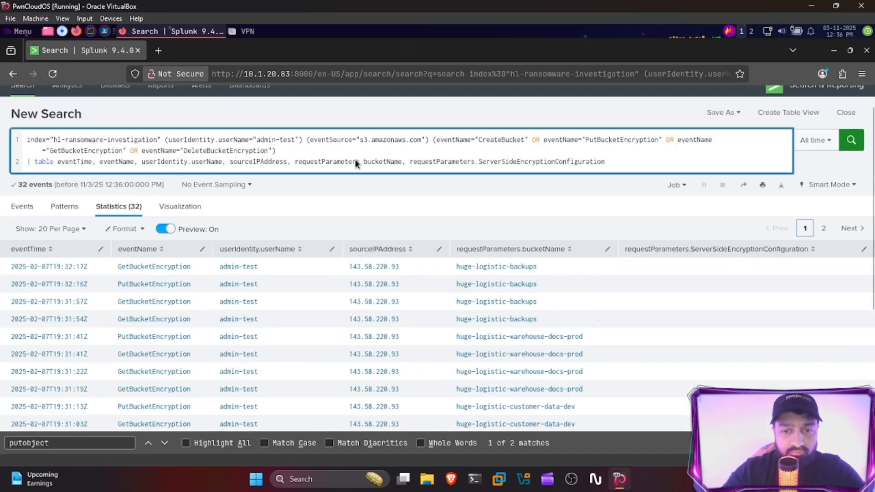
Open the event behind the PutBucketEncryption row timed 2025-02-07T19:32:16Z, matching both event time and event name.
scroll(354, 159, "down", 3)
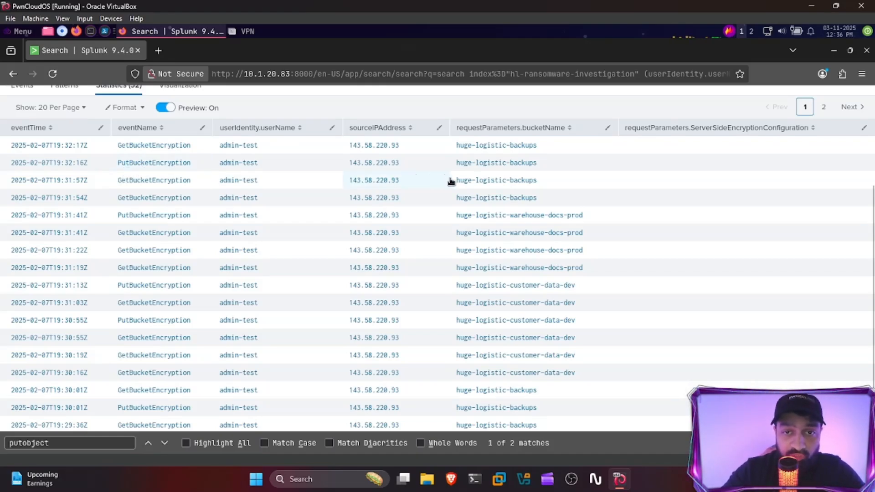
left_click(176, 165)
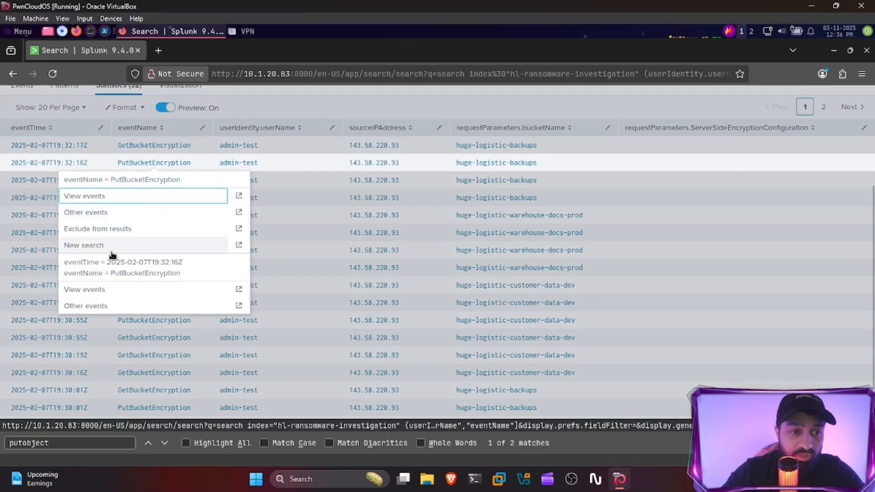
left_click(104, 292)
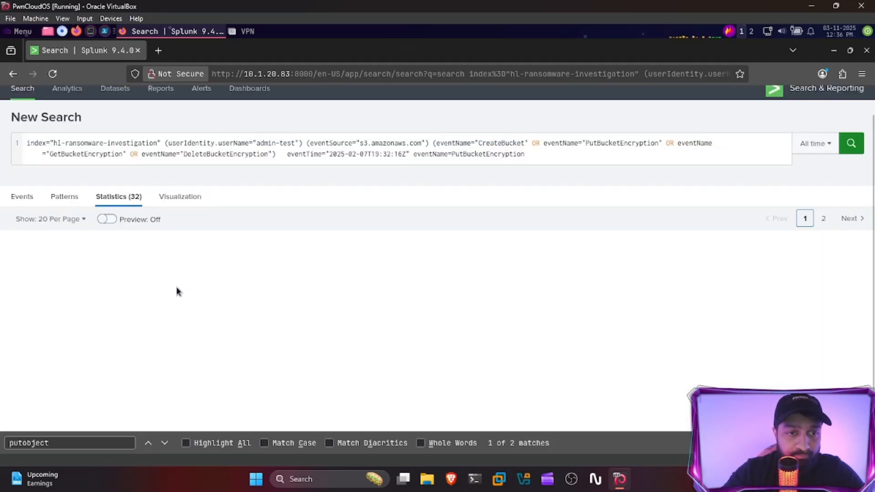
Expand the event's requestParameters down through ServerSideEncryptionConfiguration and Rule to ApplyServerSideEncryptionByDefault.
scroll(204, 261, "down", 5)
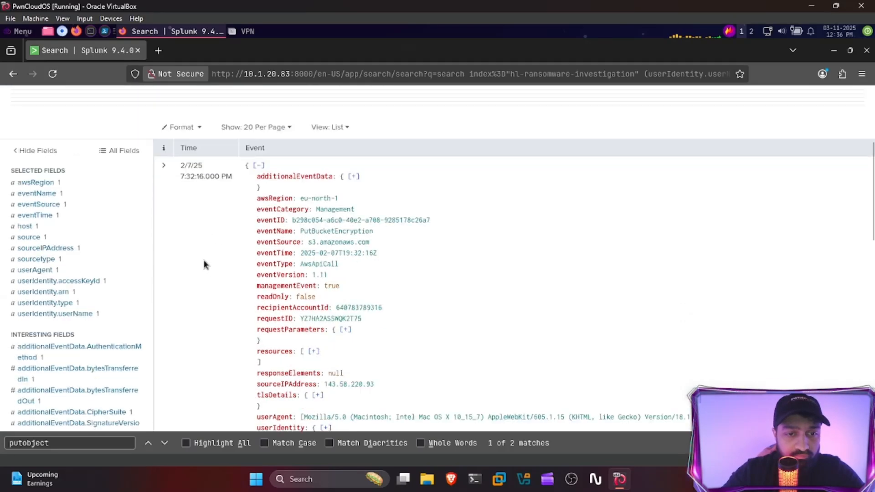
left_click(346, 224)
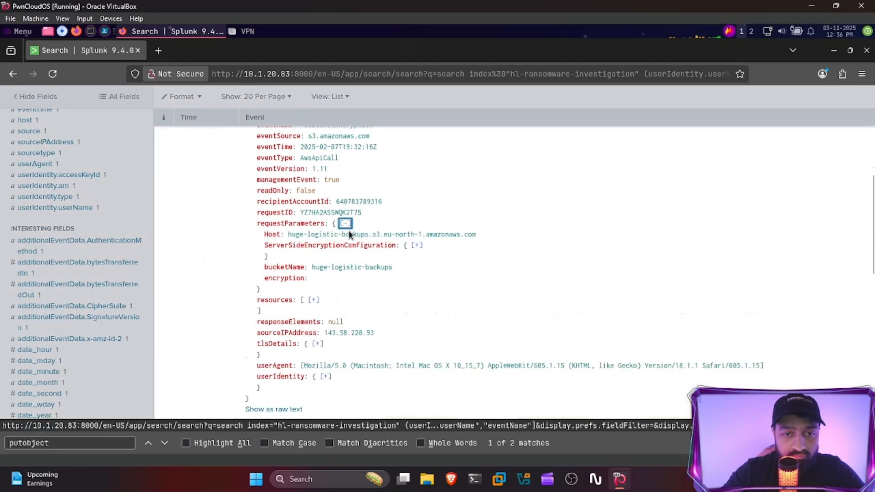
left_click(417, 246)
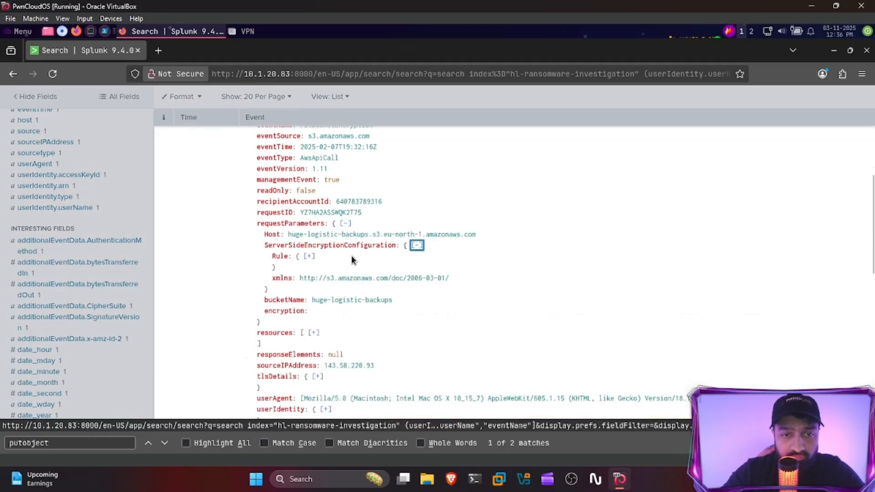
left_click(309, 257)
left_click(436, 267)
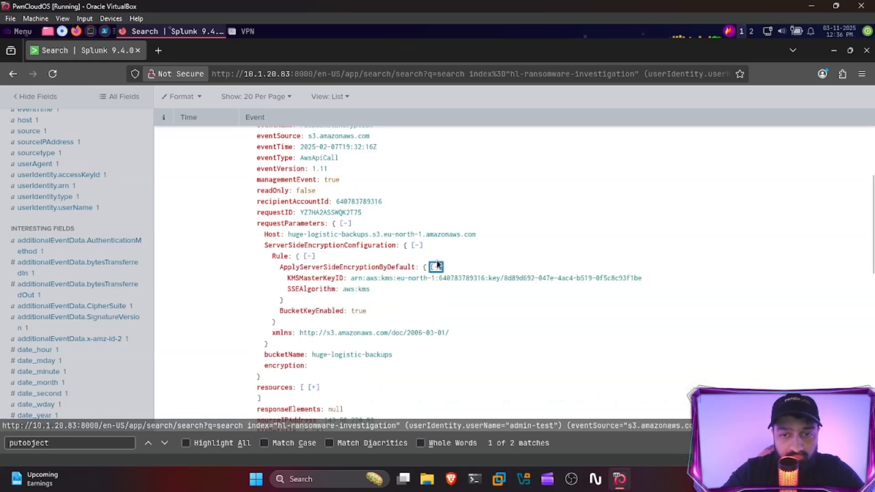
Compare the start of the event's KMSMasterKeyID key identifier with the key ARN noted beside KMS Activity in the spreadsheet.
left_click_drag(351, 278, 523, 280)
left_click(505, 280)
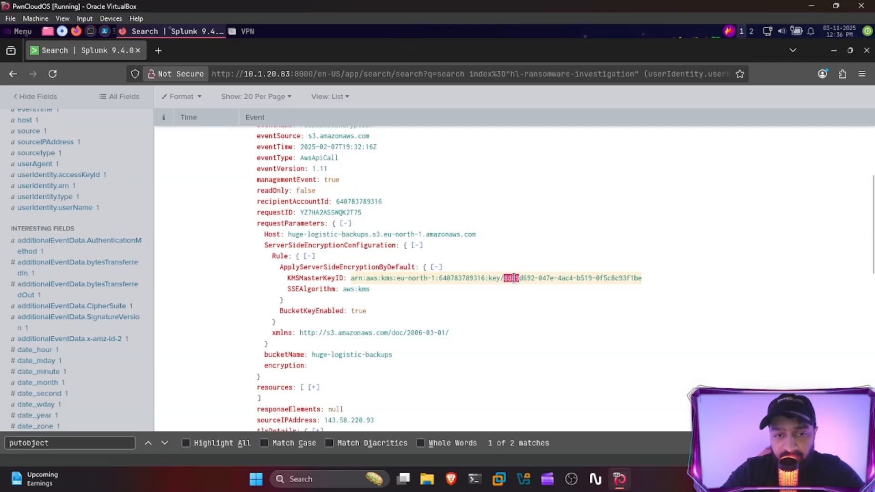
key("super+ctrl+Right")
scroll(315, 261, "up", 5)
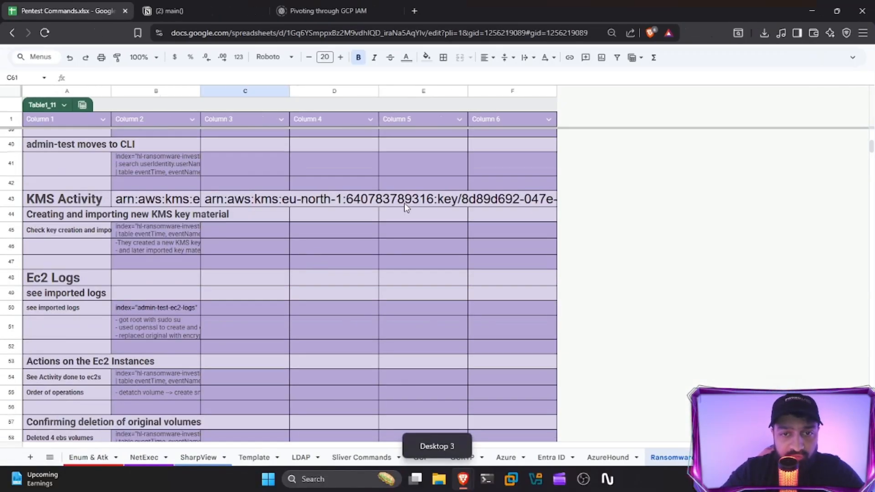
left_click(404, 203)
left_click(172, 199)
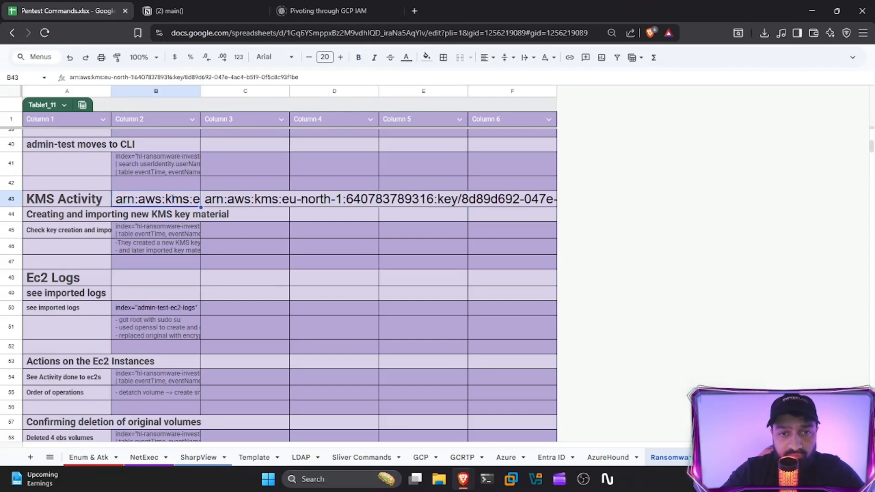
double_click(172, 199)
left_click_drag(375, 199, 404, 200)
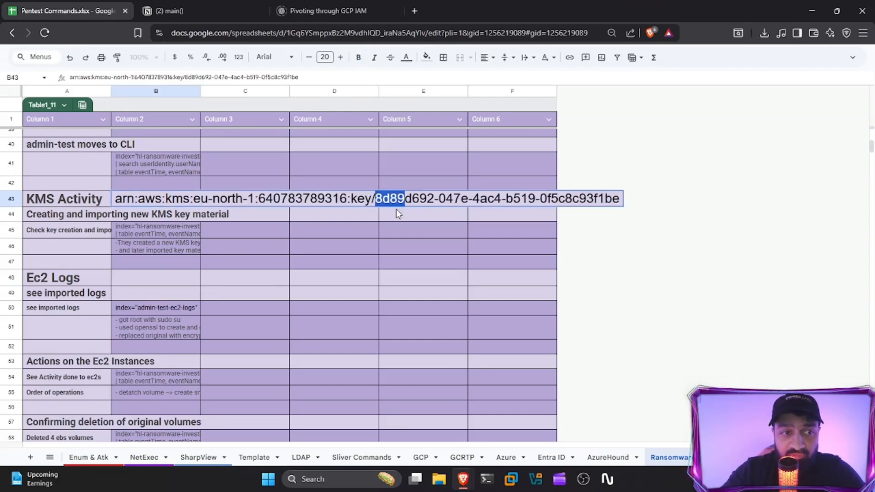
left_click(279, 250)
Look over the spreadsheet's remaining S3 Encryption notes and return to the tabulated bucket encryption results in Splunk.
scroll(279, 251, "down", 4)
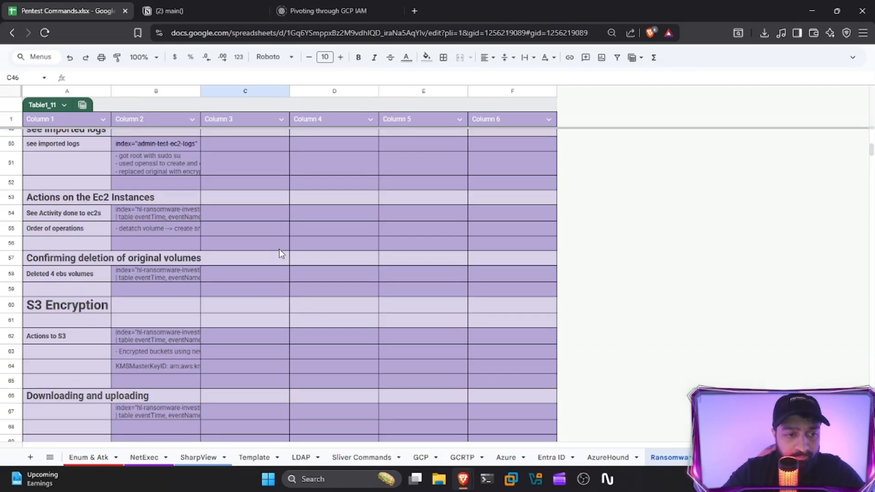
scroll(283, 254, "down", 2)
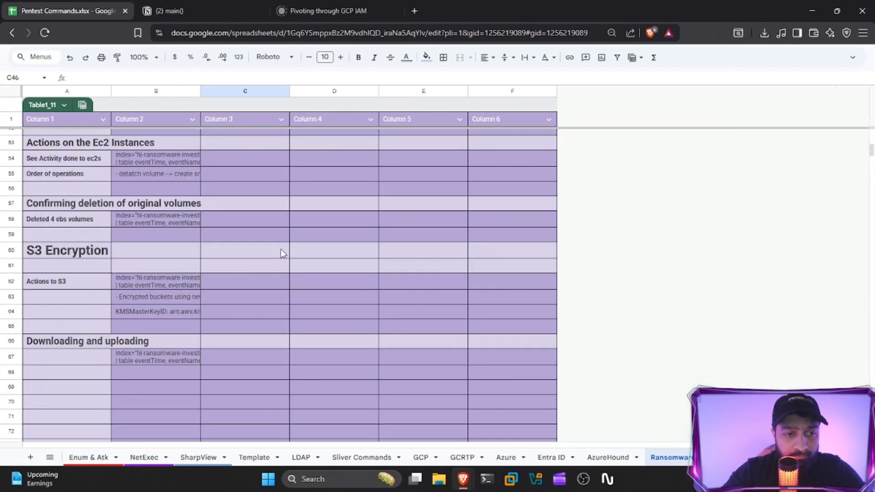
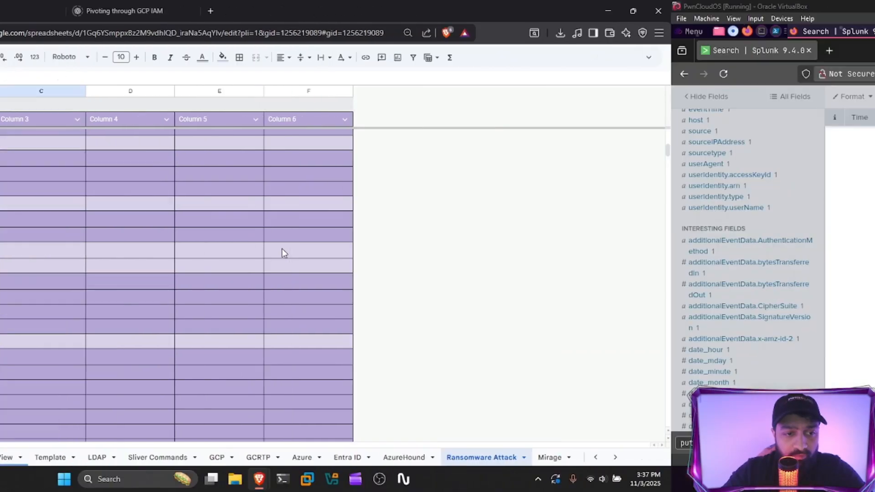
scroll(428, 279, "down", 4)
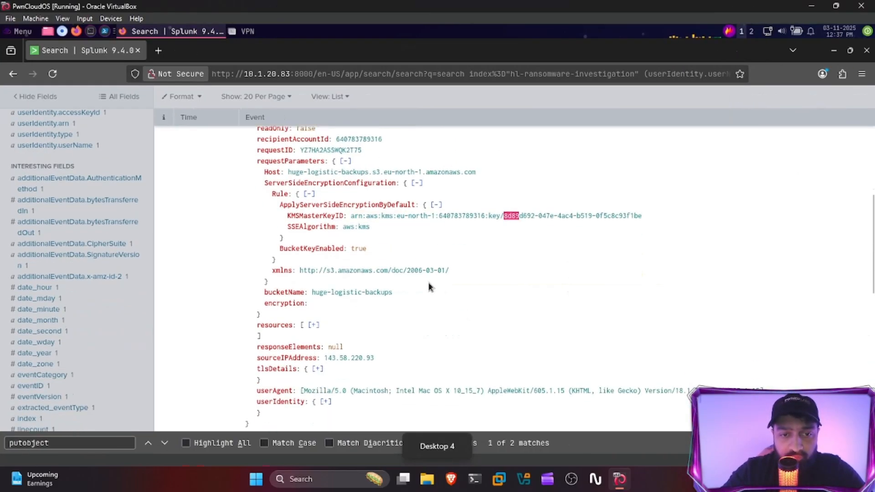
scroll(550, 249, "up", 10)
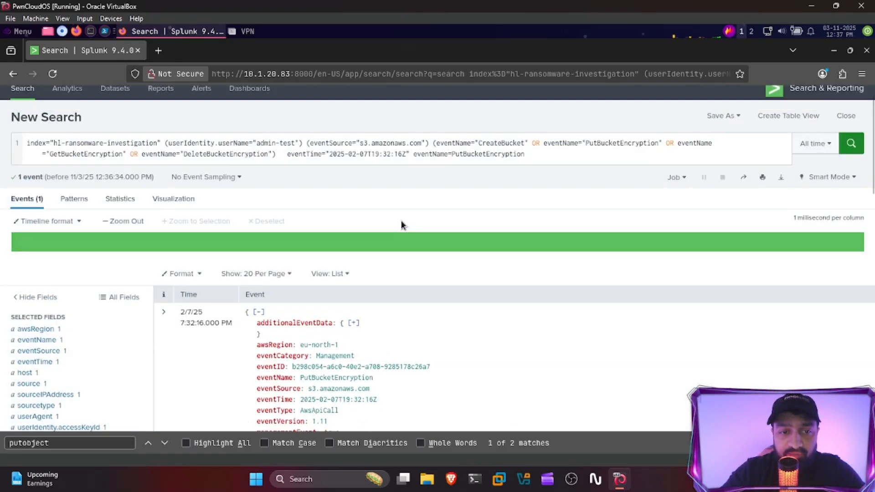
scroll(404, 223, "down", 5)
scroll(466, 226, "up", 1)
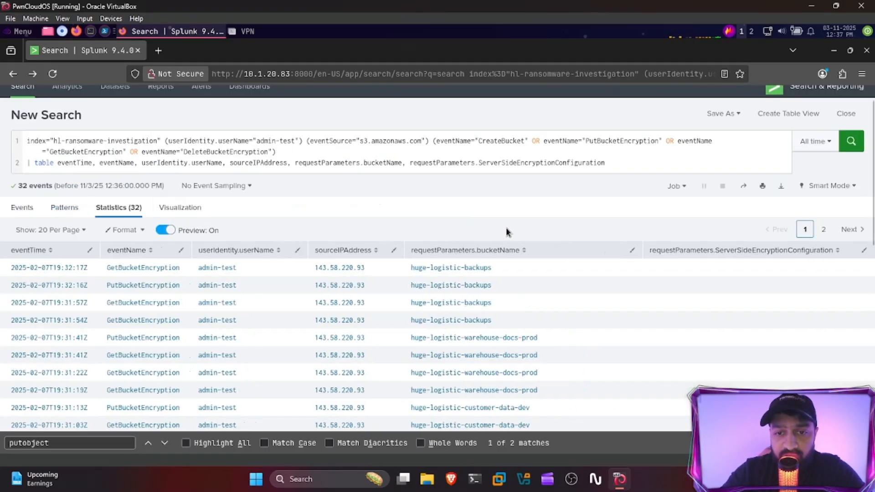
Review which bucket names appear against the PutBucketEncryption and GetBucketEncryption events in the table.
scroll(507, 230, "down", 3)
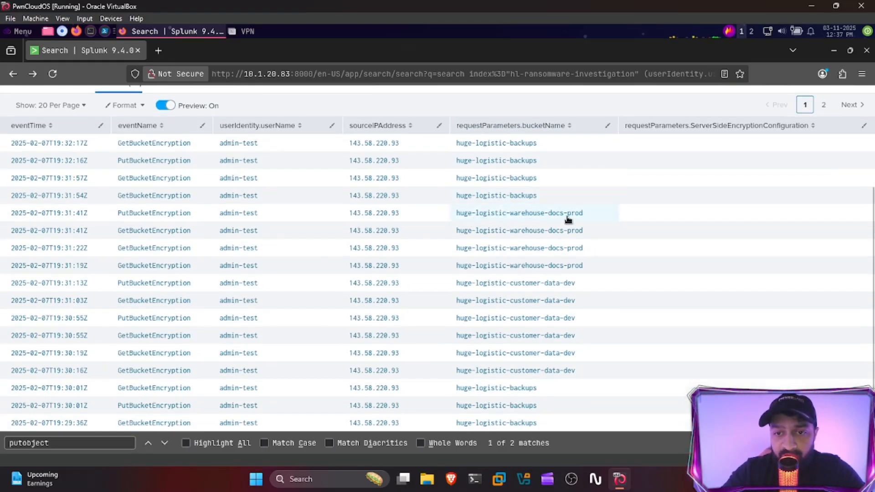
scroll(575, 217, "down", 2)
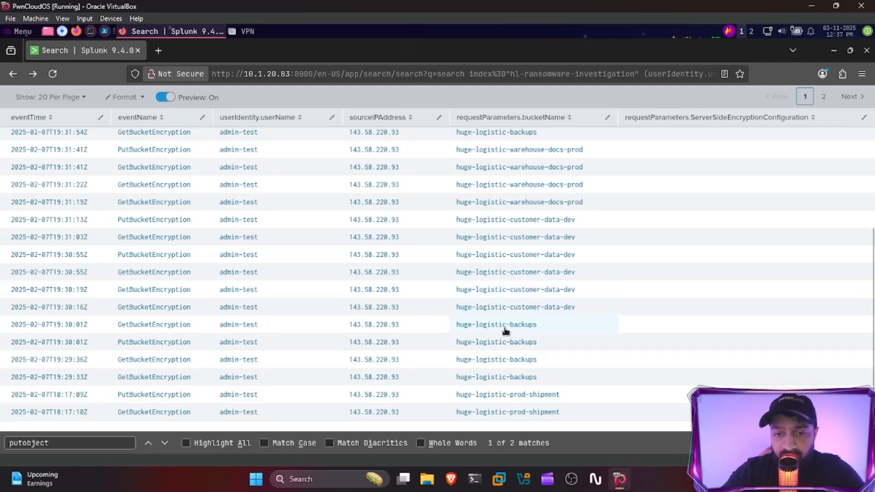
scroll(531, 336, "up", 4)
scroll(538, 336, "down", 4)
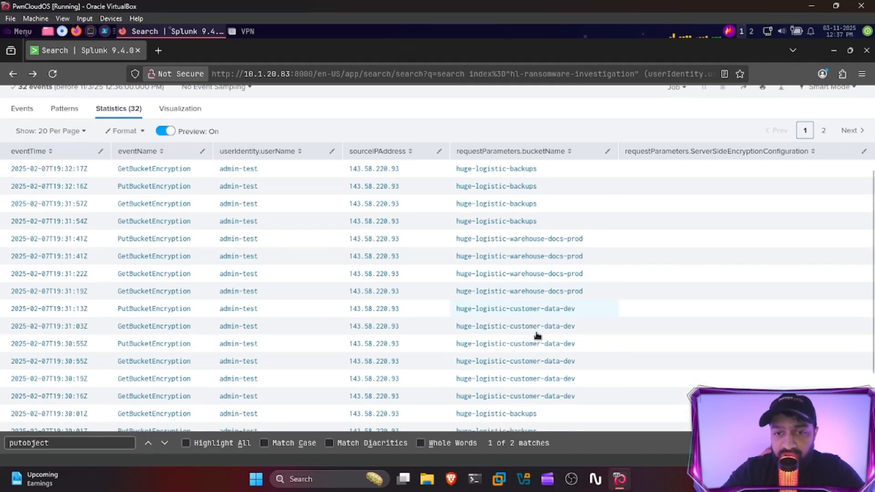